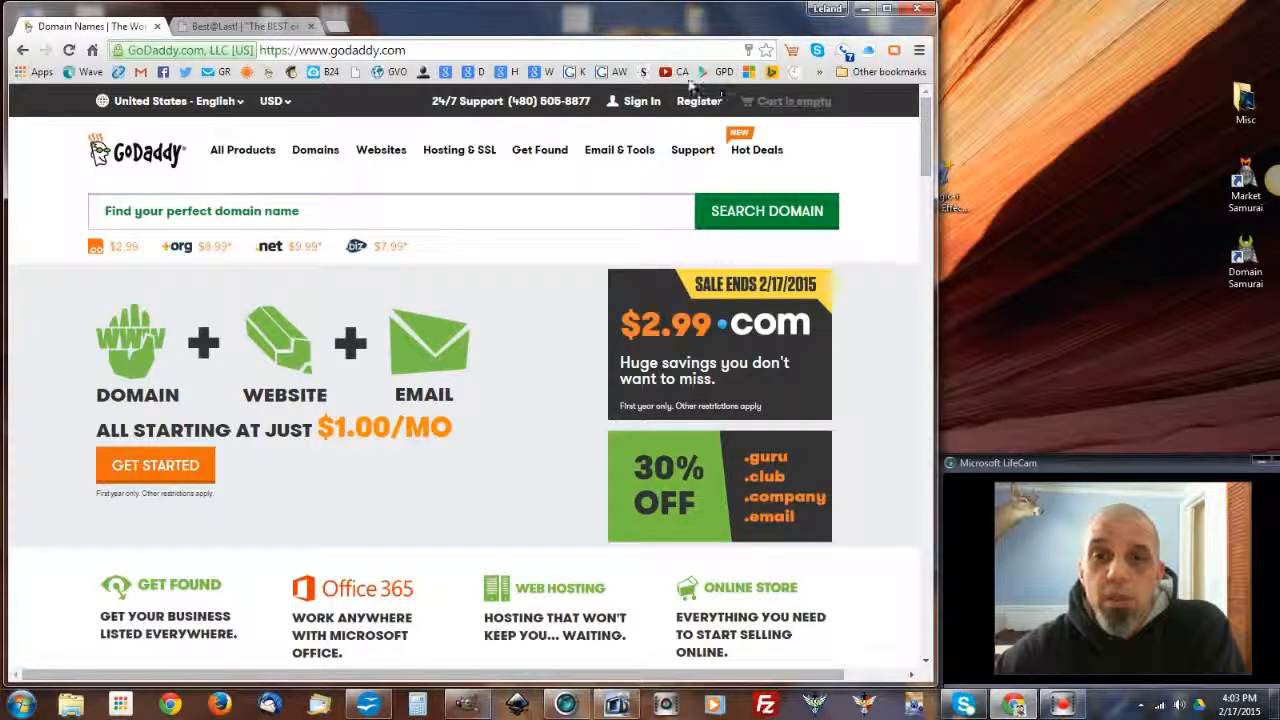
- Sign in to the GoDaddy account with the saved credentials and open the web hosting account's cPanel
click(636, 101)
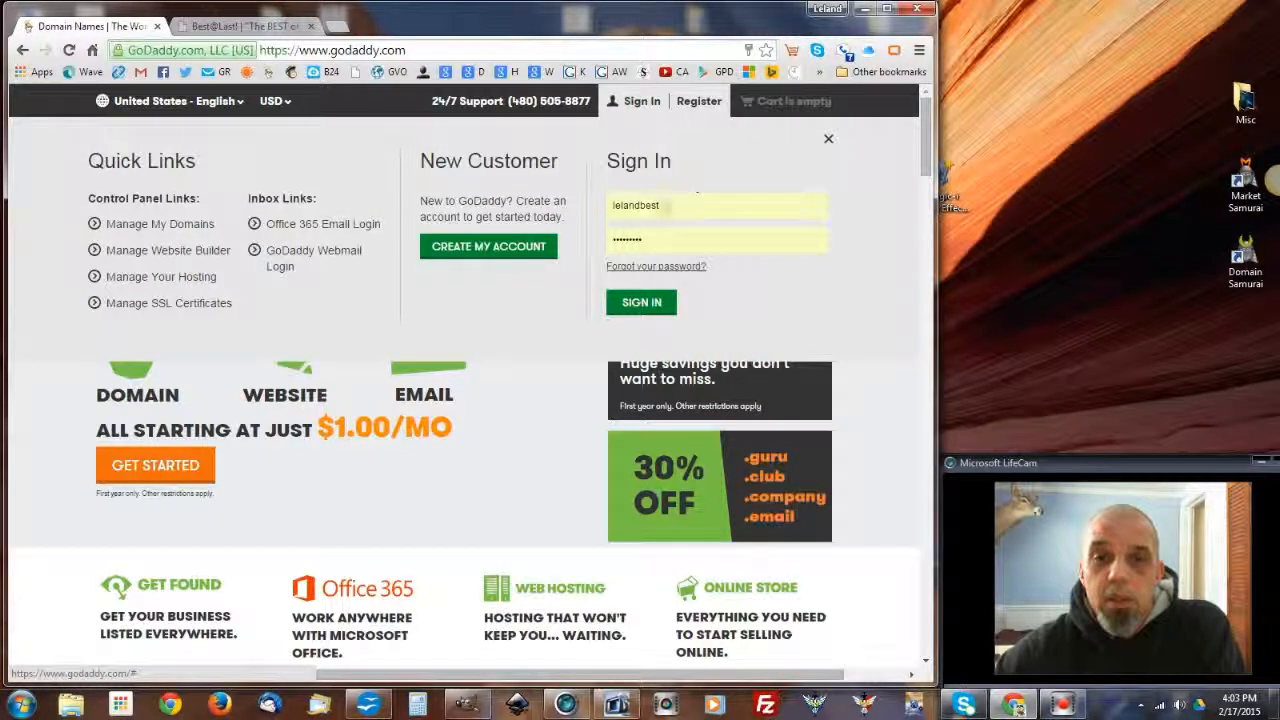
click(643, 305)
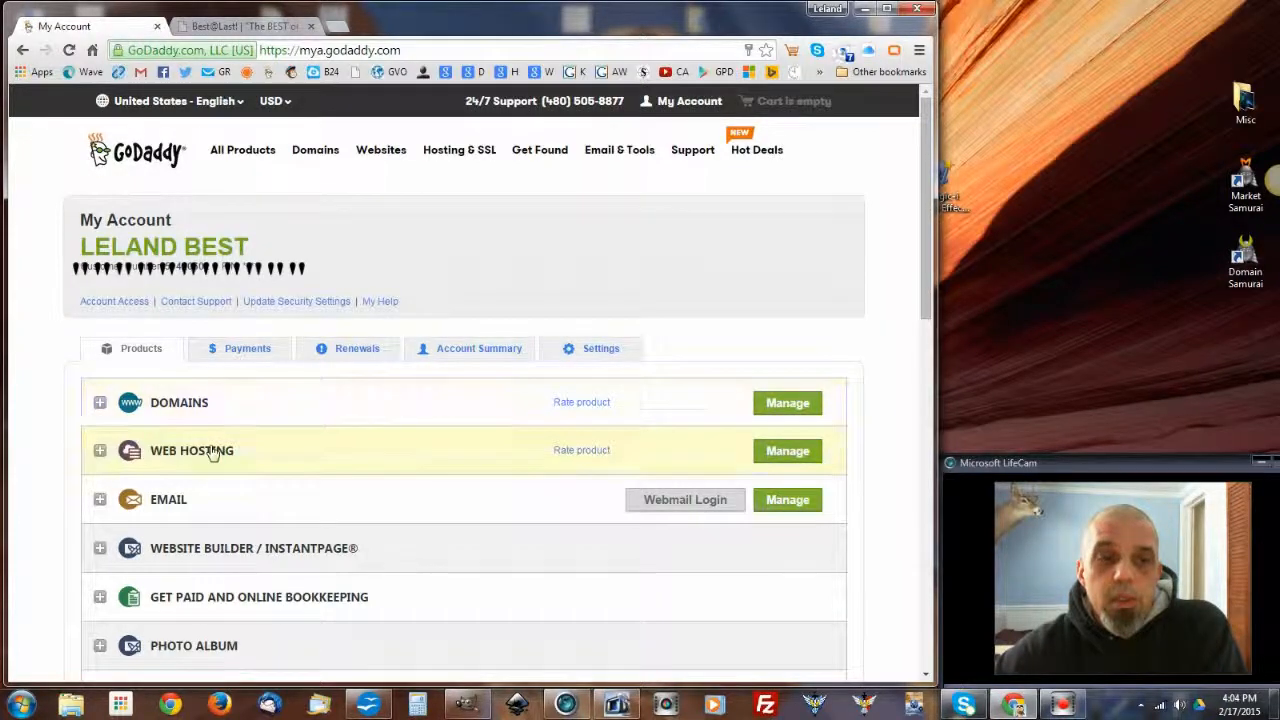
click(775, 456)
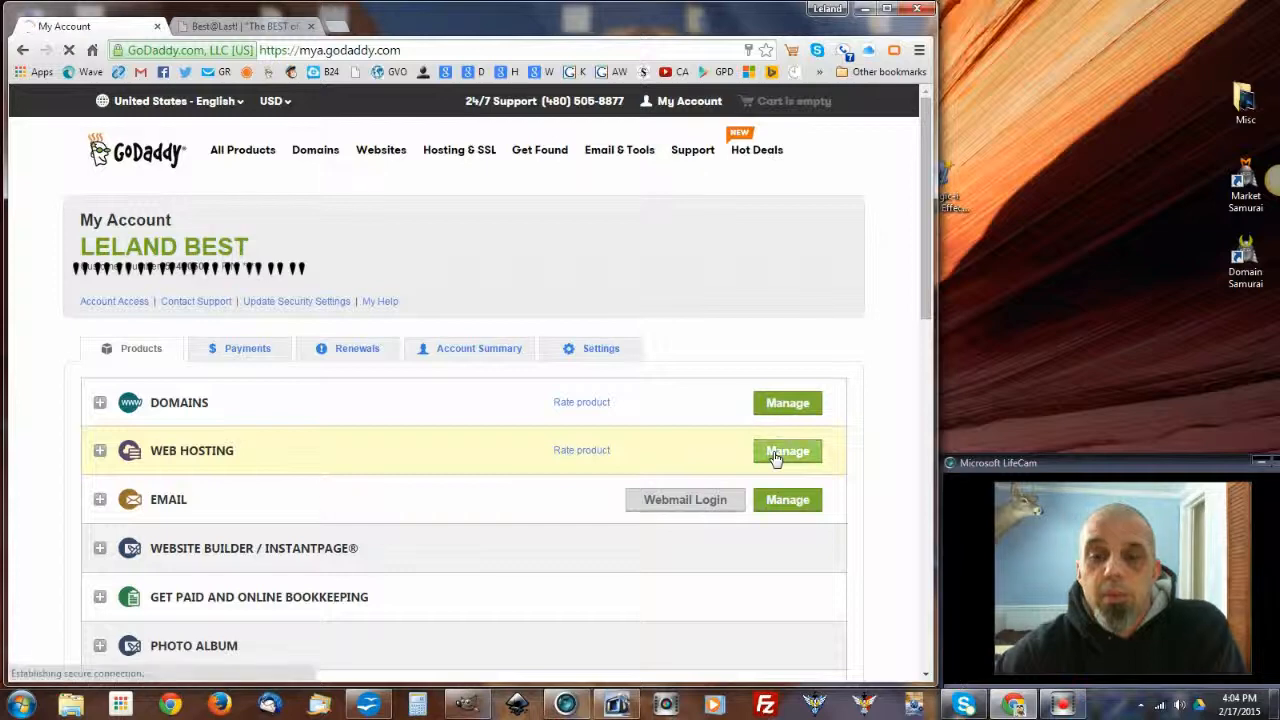
click(311, 26)
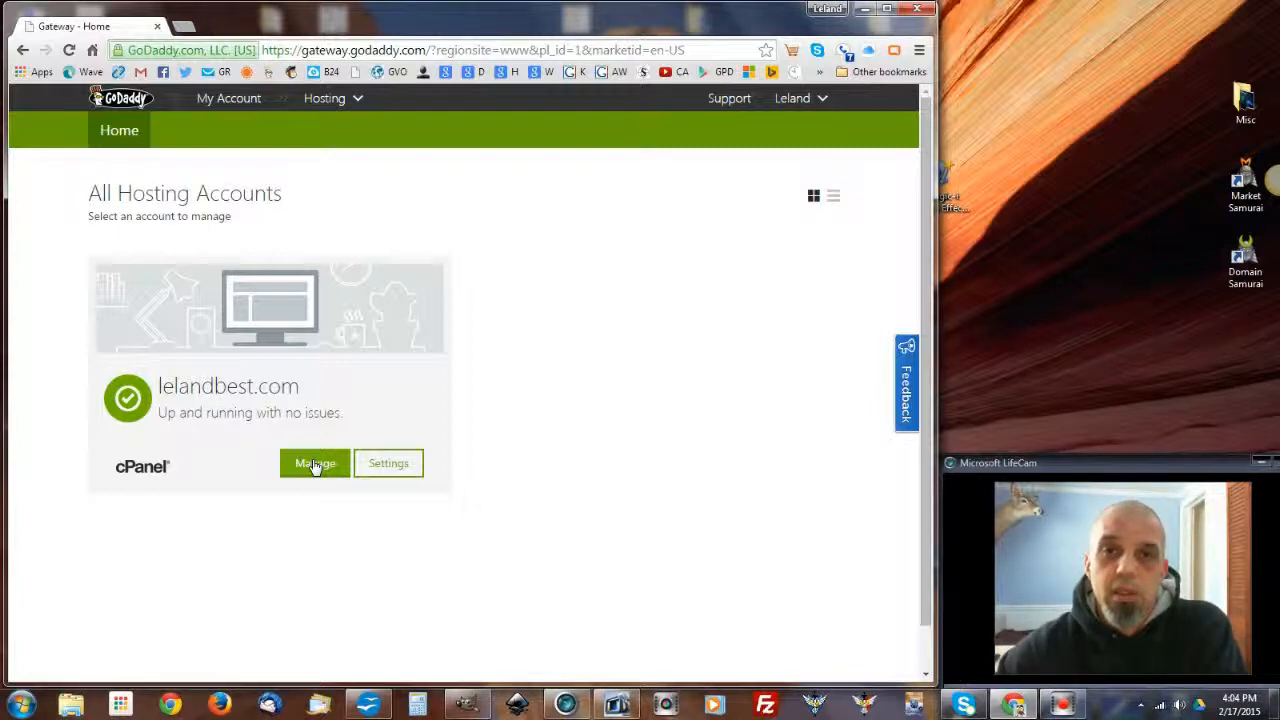
click(315, 465)
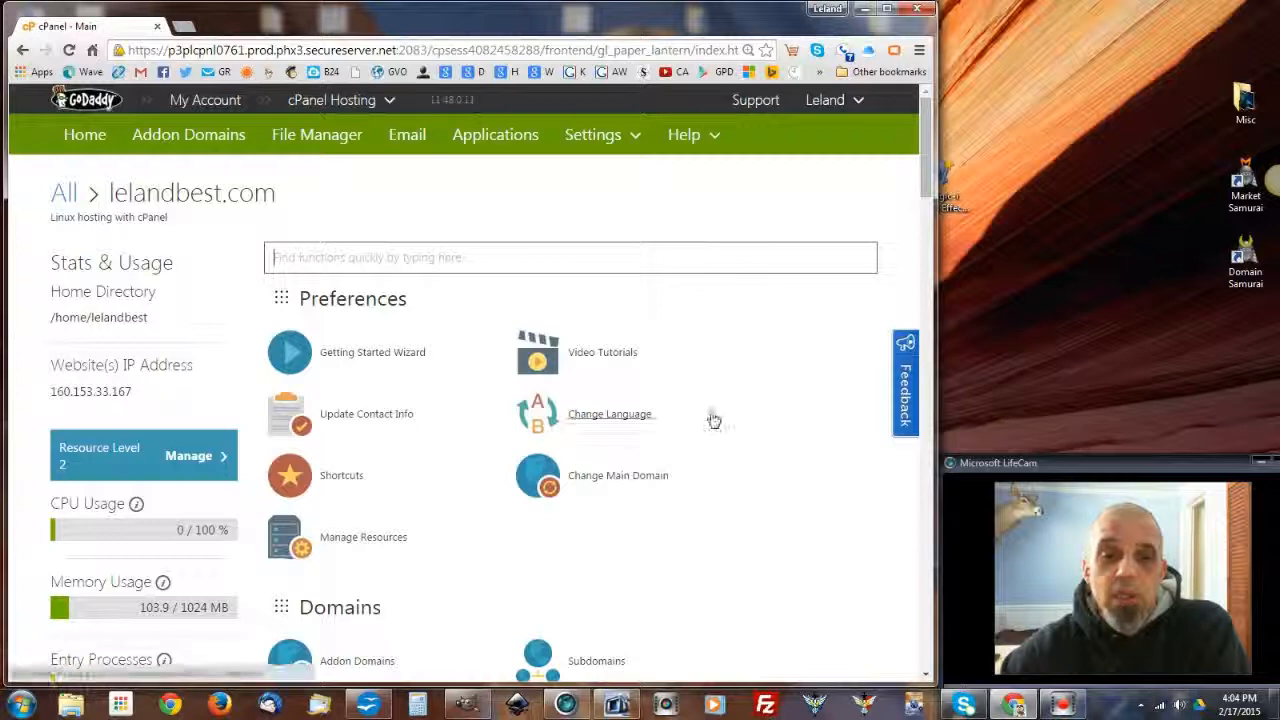
- Open the Installatron Applications Installer from the Software section of cPanel
scroll(713, 419, down, 1)
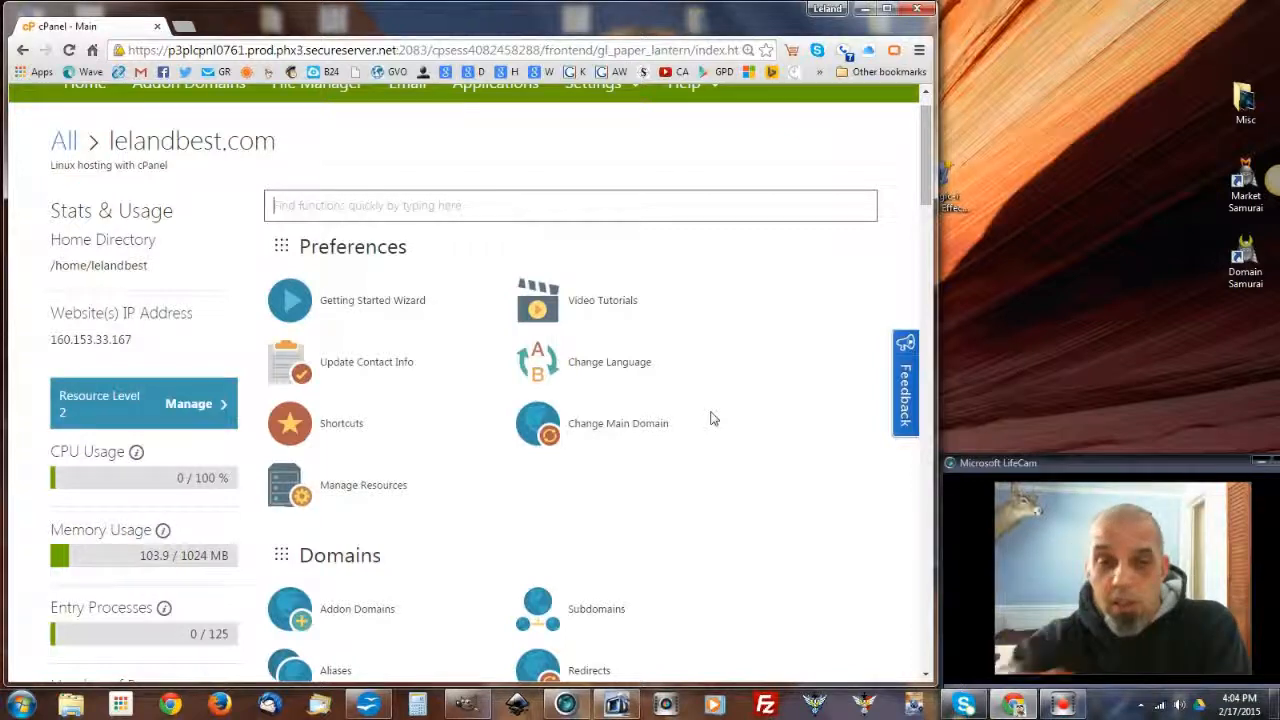
scroll(749, 463, down, 4)
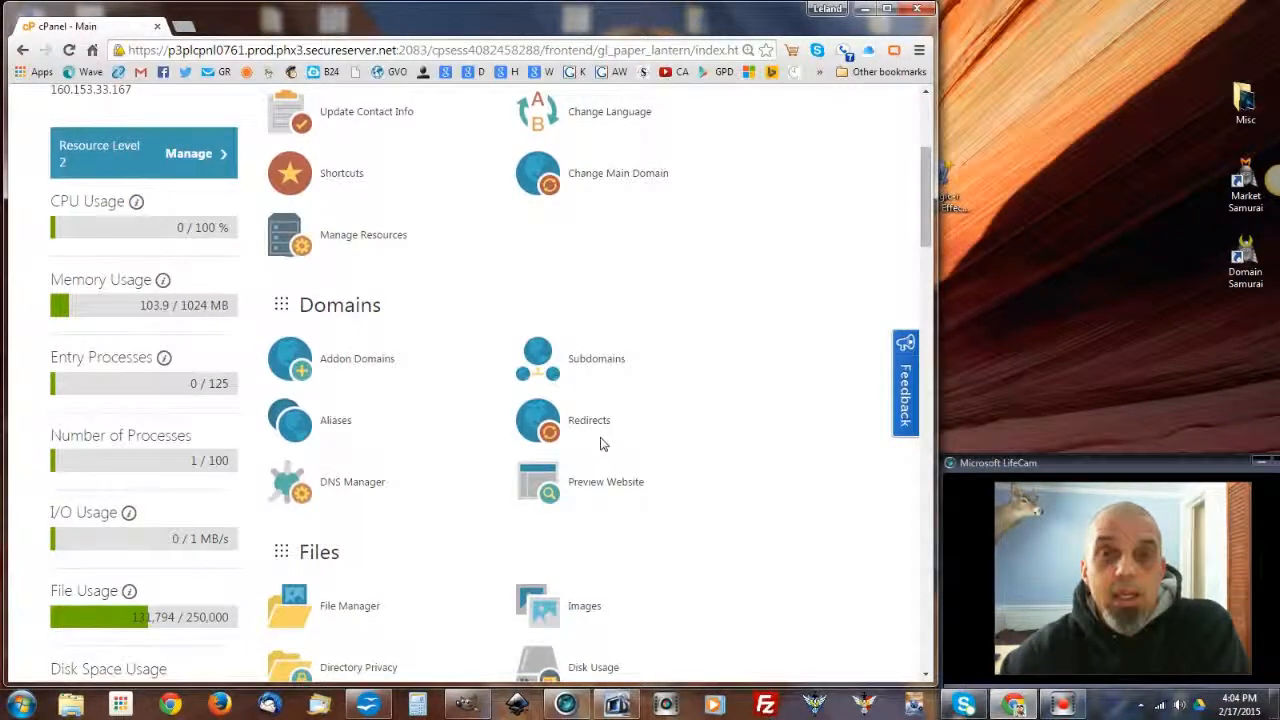
scroll(603, 437, down, 2)
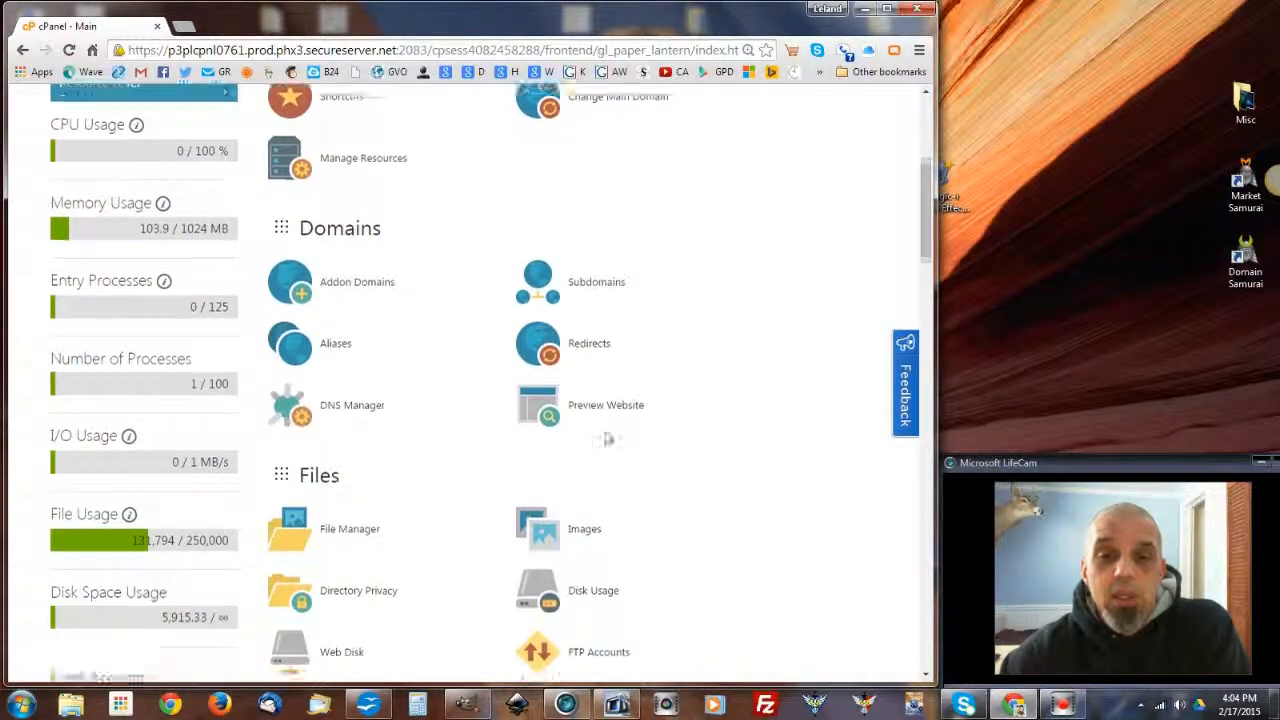
scroll(651, 401, down, 2)
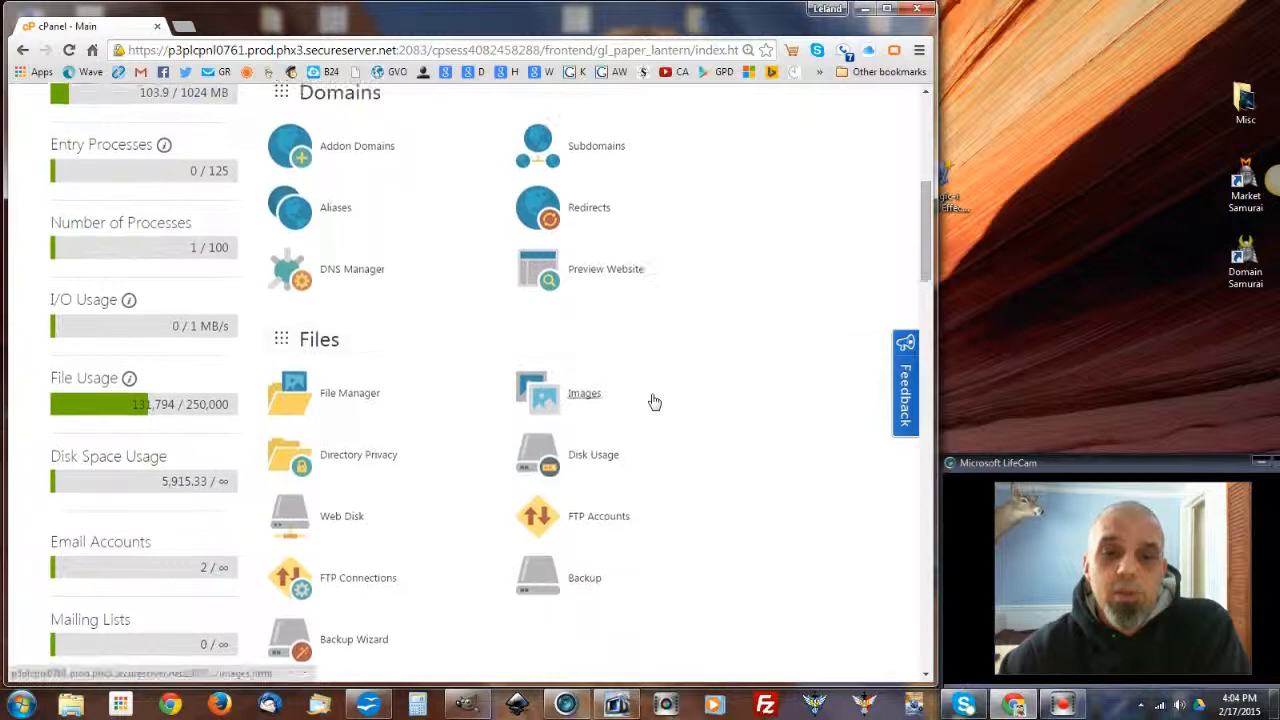
scroll(674, 418, down, 2)
scroll(674, 418, down, 2)
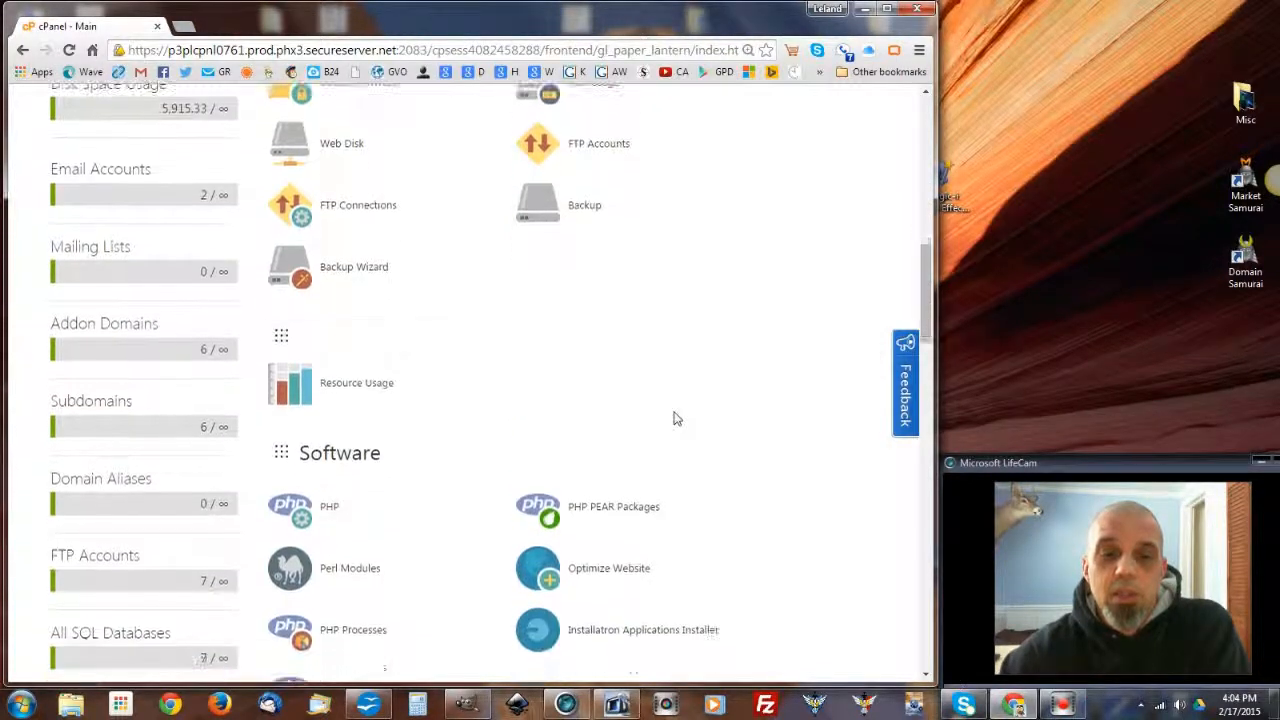
scroll(674, 418, down, 1)
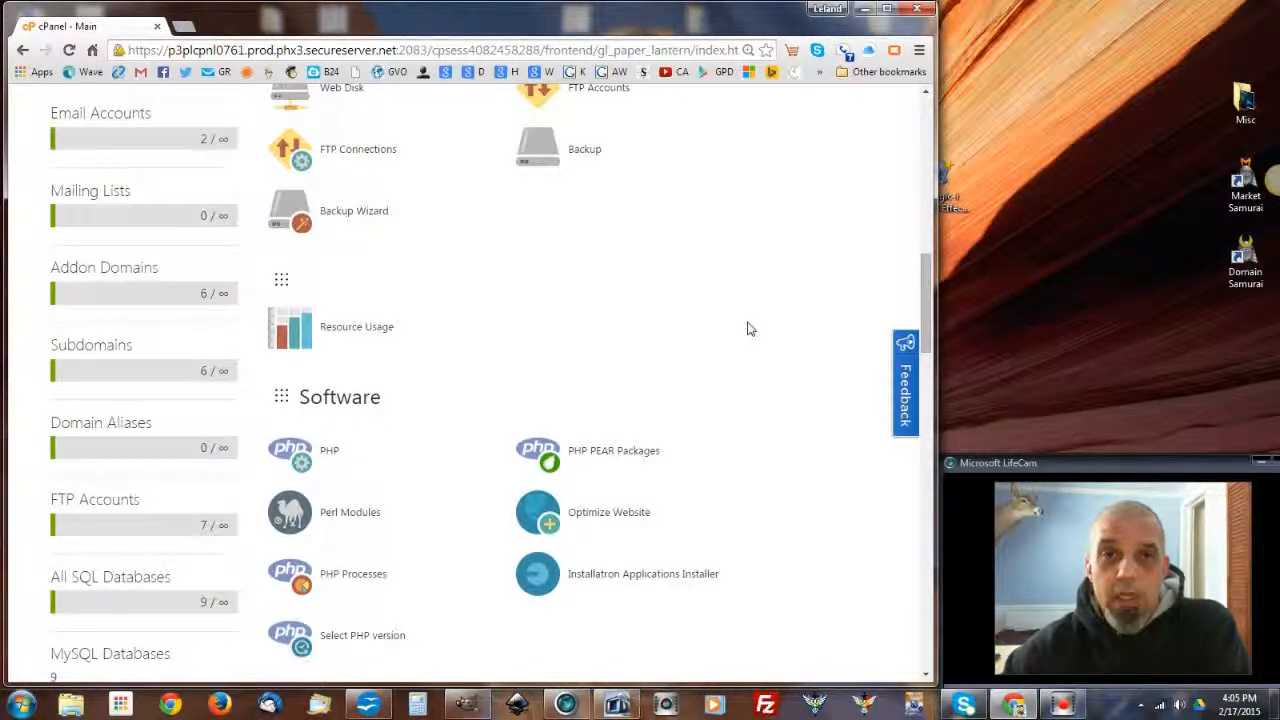
scroll(740, 335, down, 2)
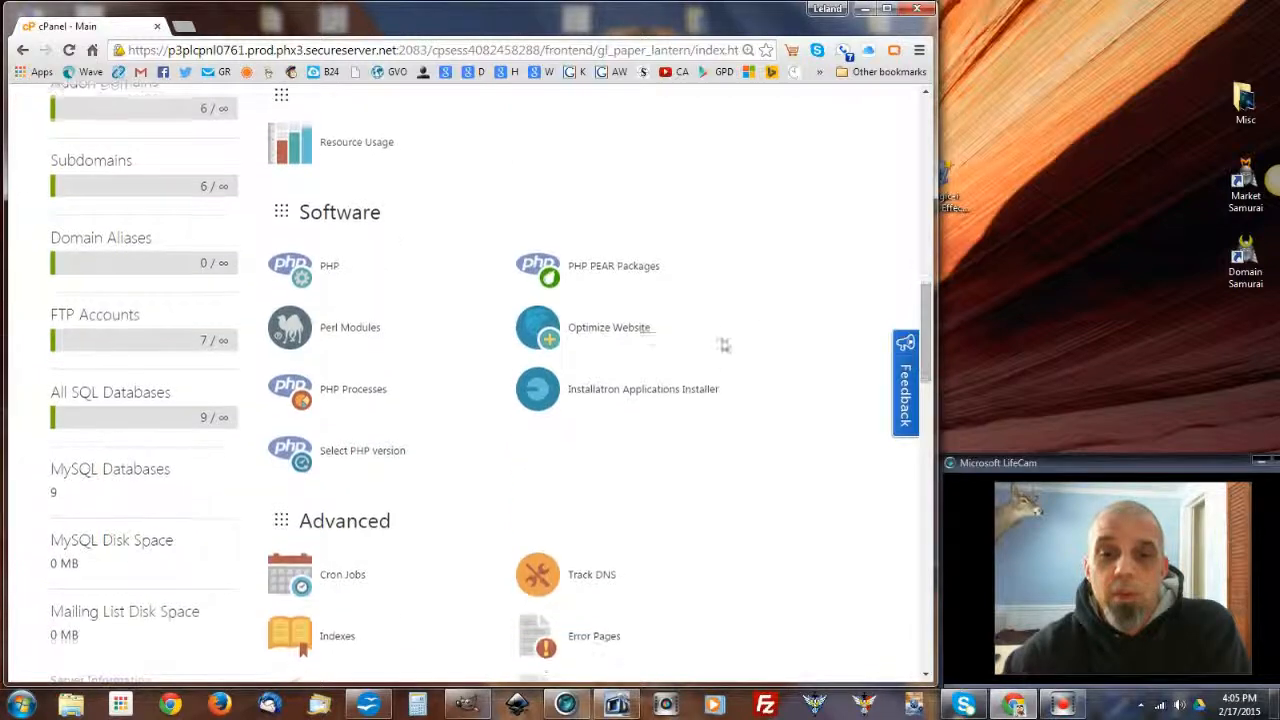
click(638, 392)
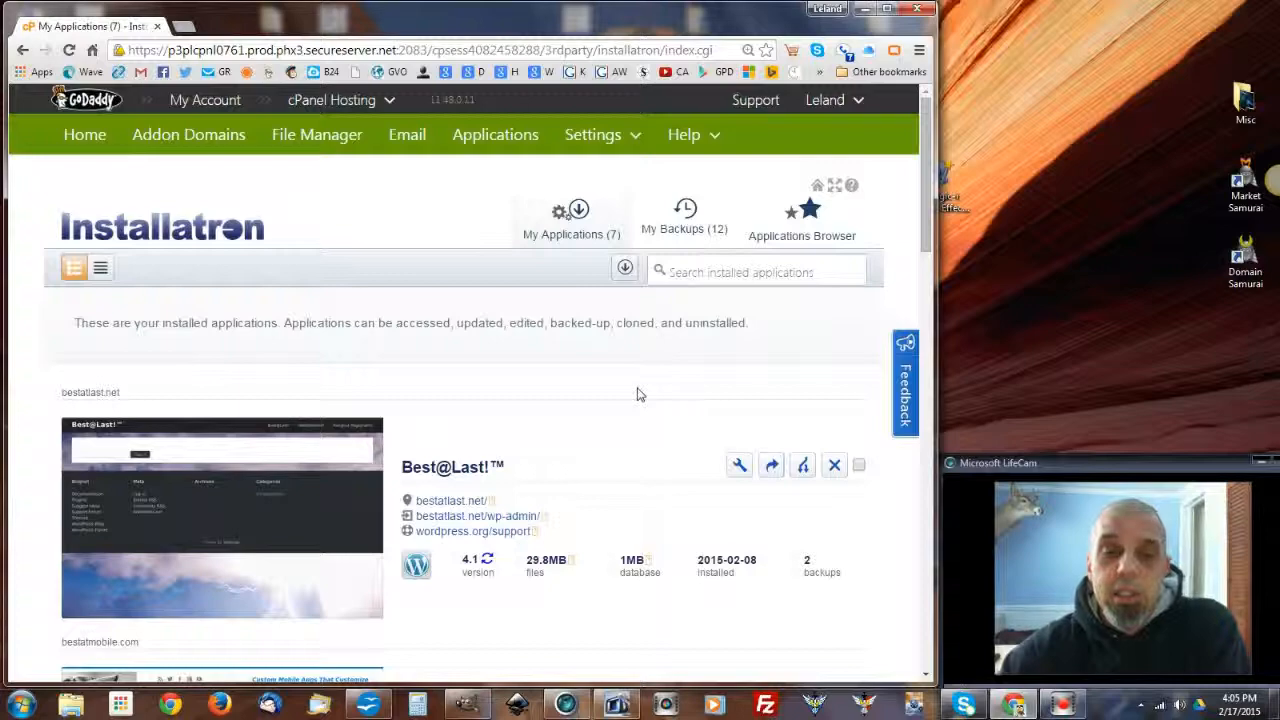
- Look over the installed applications in Installatron and switch to the Applications Browser
scroll(637, 394, down, 7)
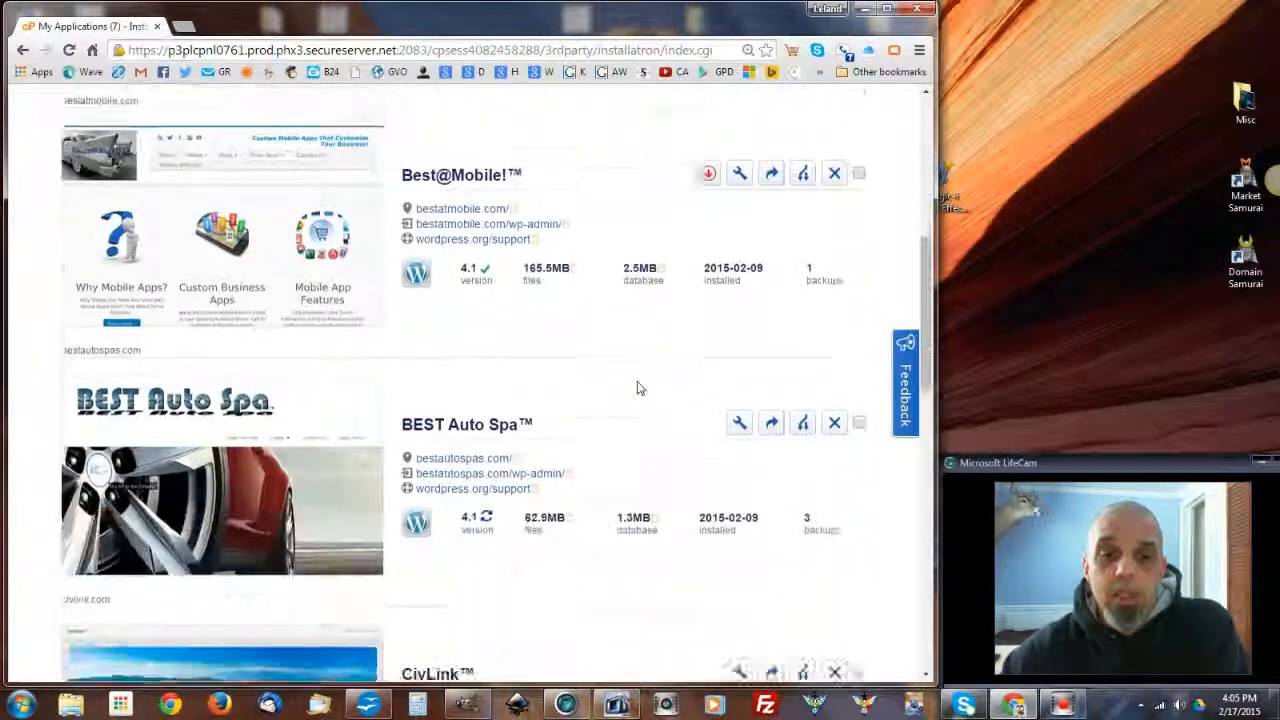
scroll(640, 388, down, 8)
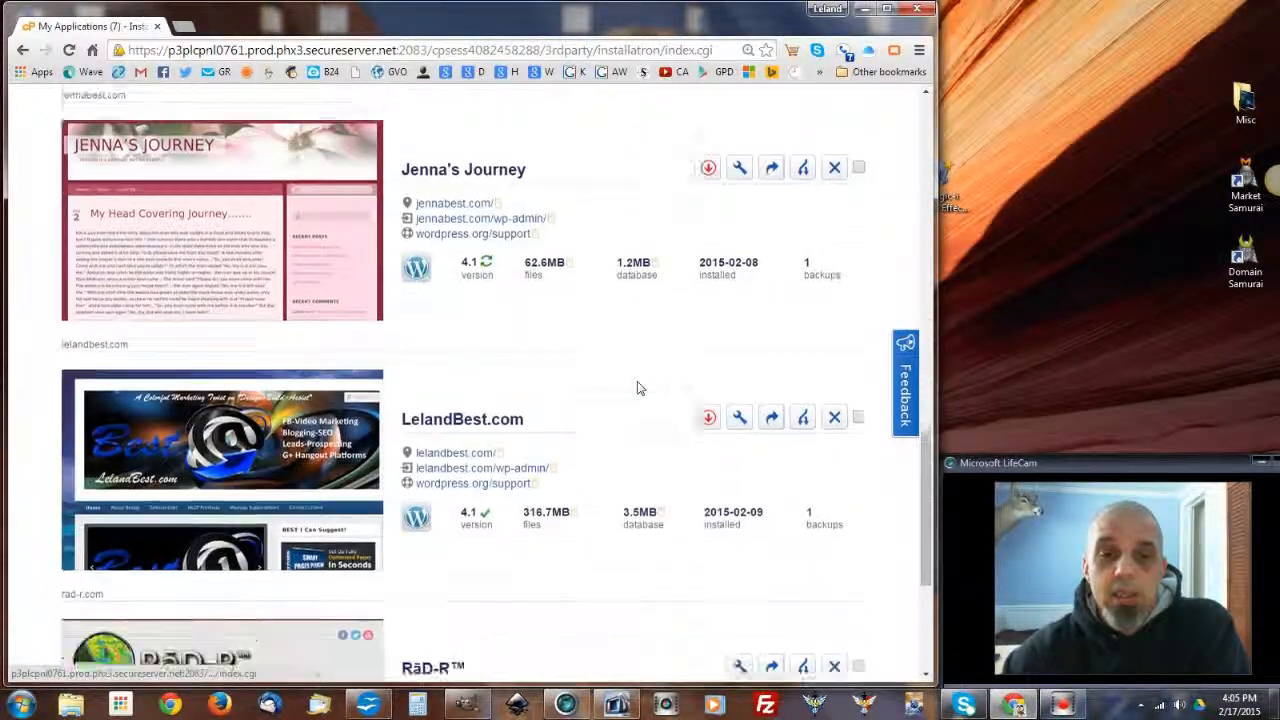
scroll(638, 388, down, 2)
scroll(644, 487, up, 12)
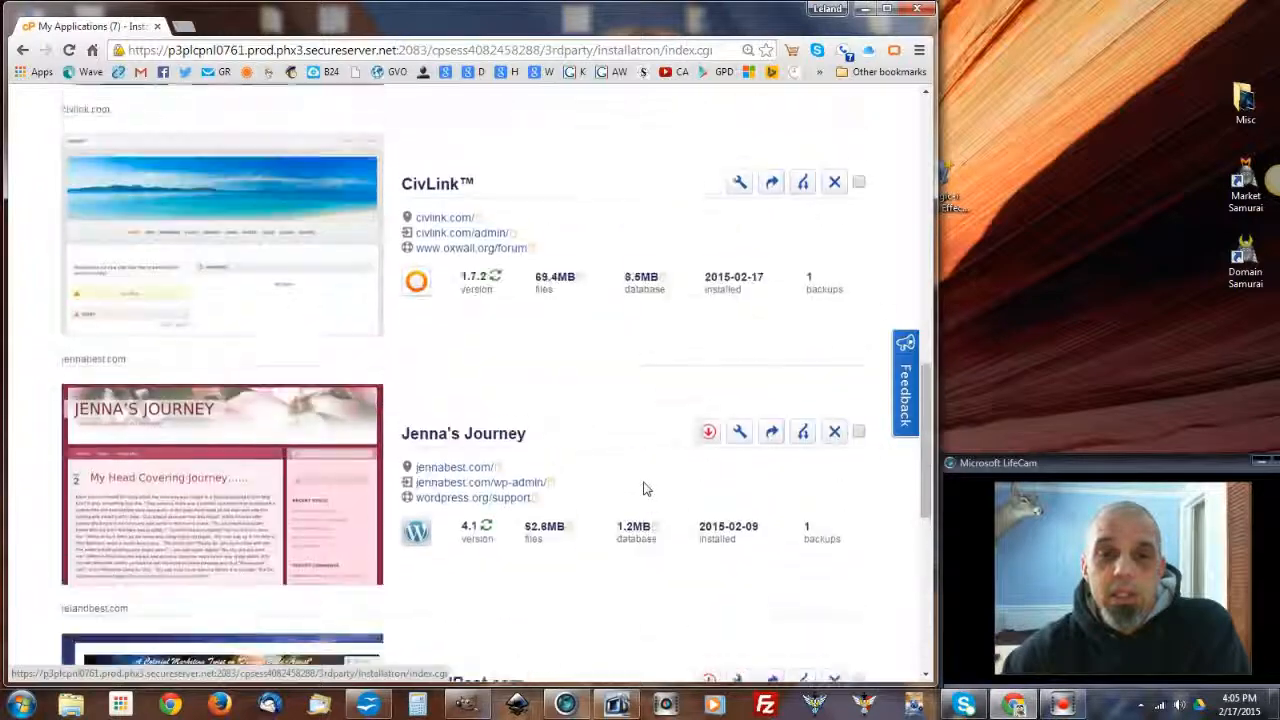
scroll(644, 487, up, 5)
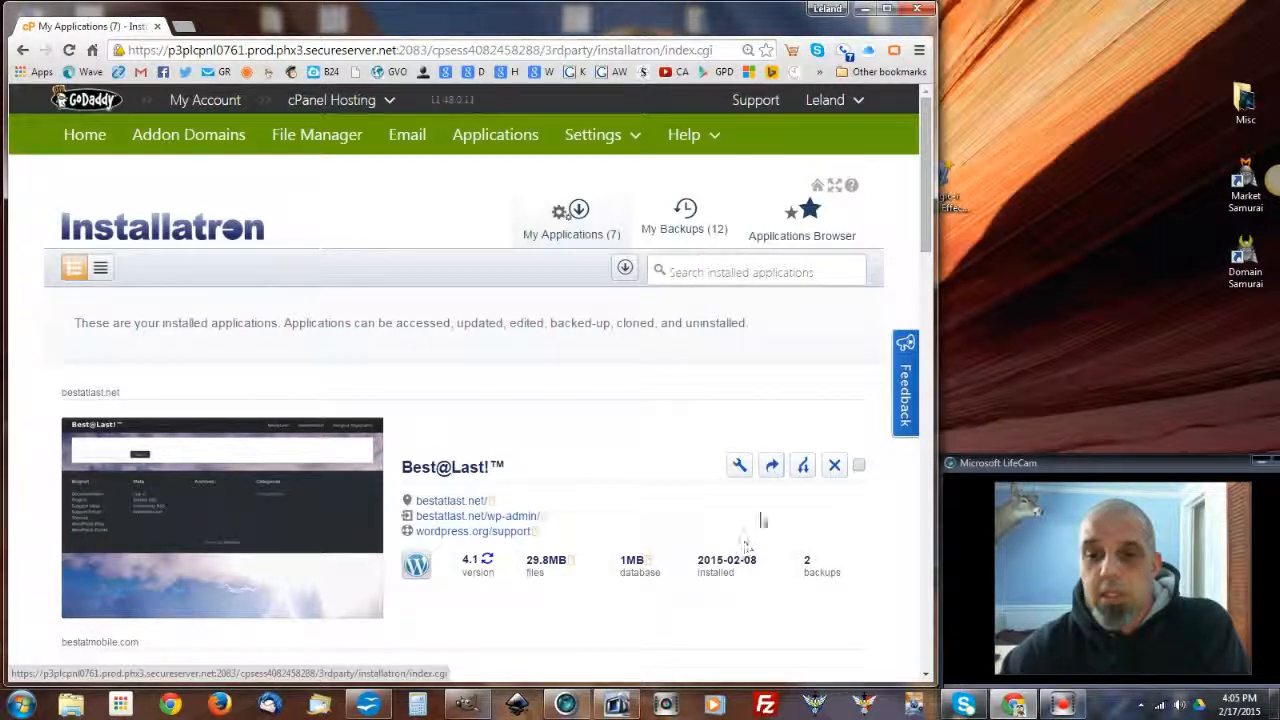
click(813, 226)
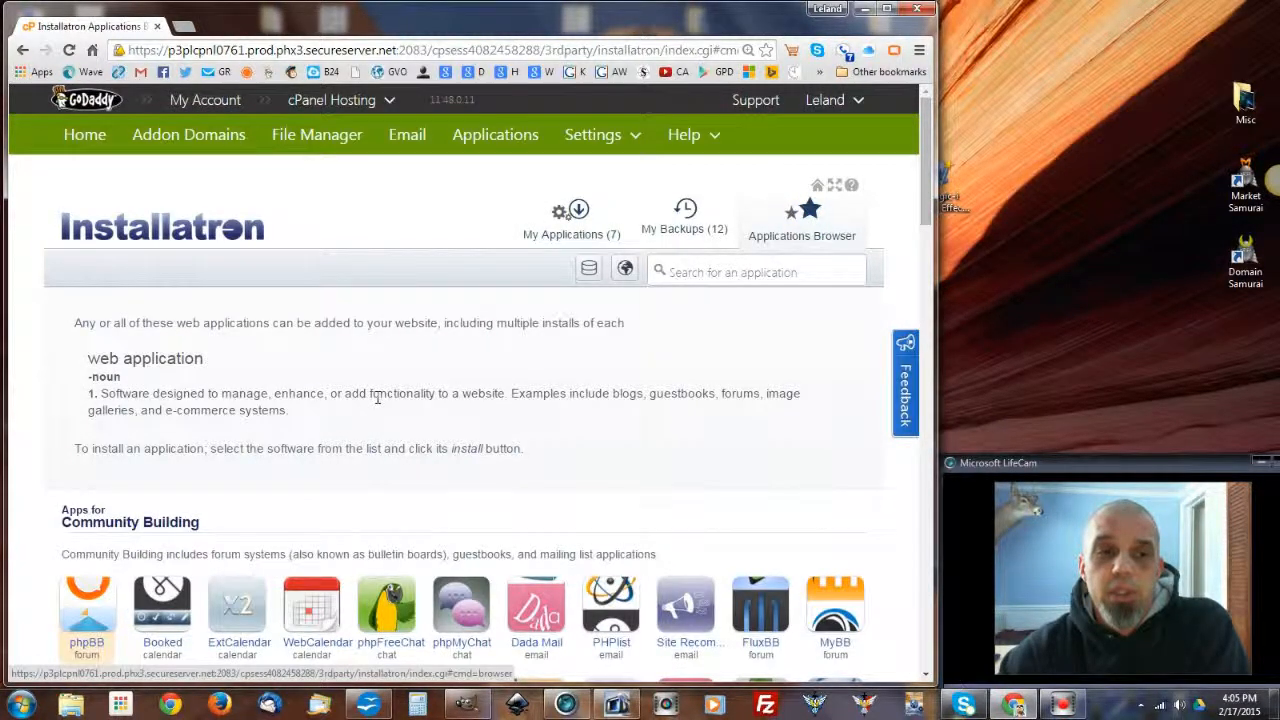
- Browse the Community Building and Content Management applications and open the WordPress page
scroll(377, 398, down, 2)
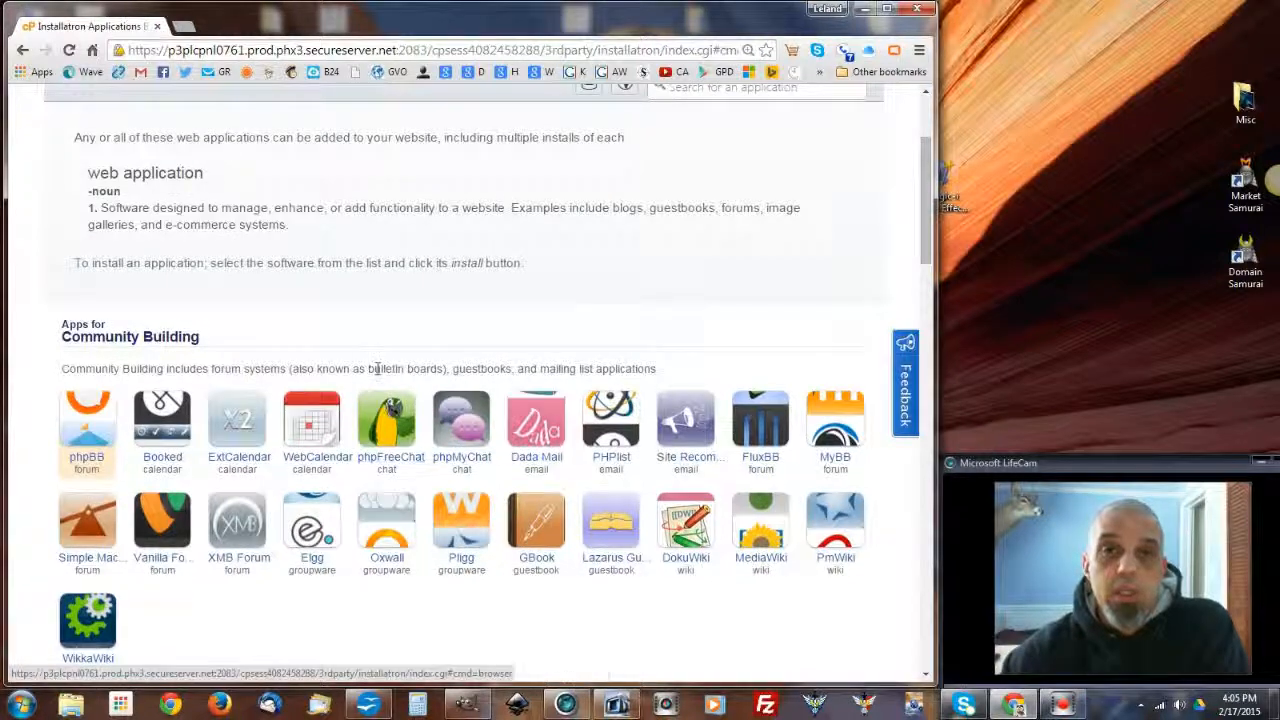
scroll(649, 306, down, 1)
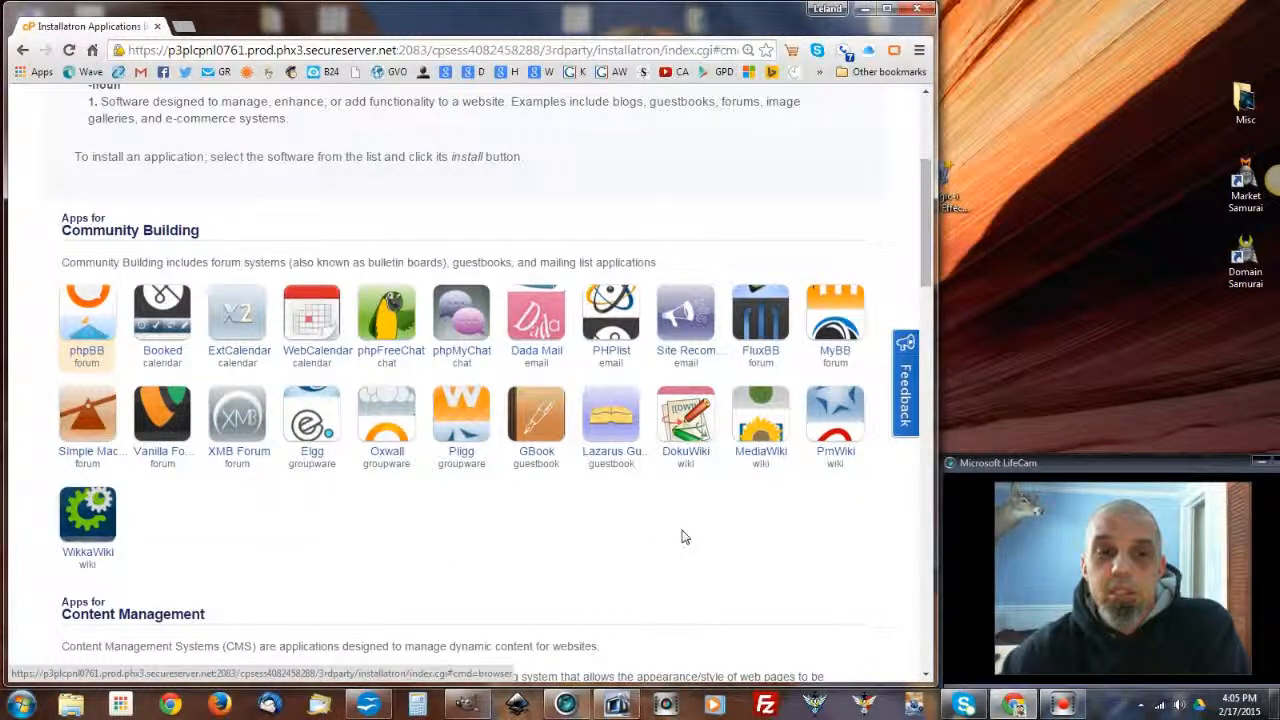
scroll(567, 556, down, 1)
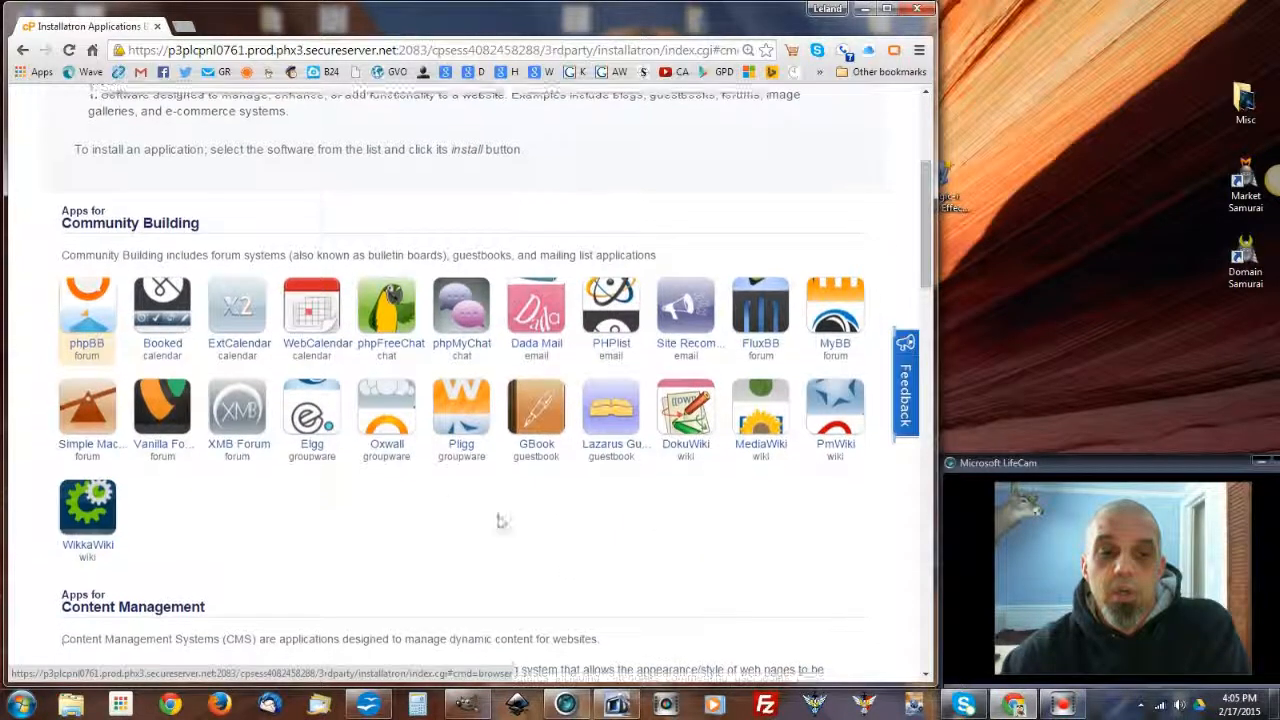
scroll(606, 491, down, 4)
scroll(606, 491, down, 1)
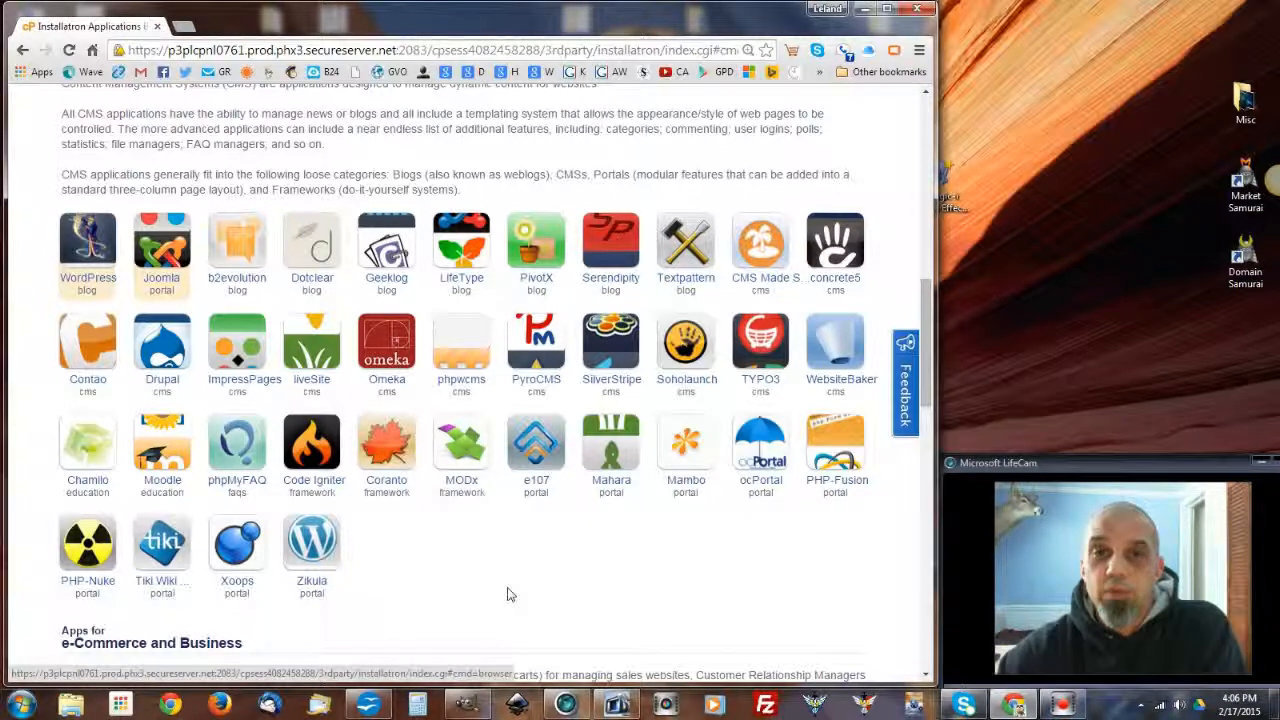
scroll(580, 530, up, 2)
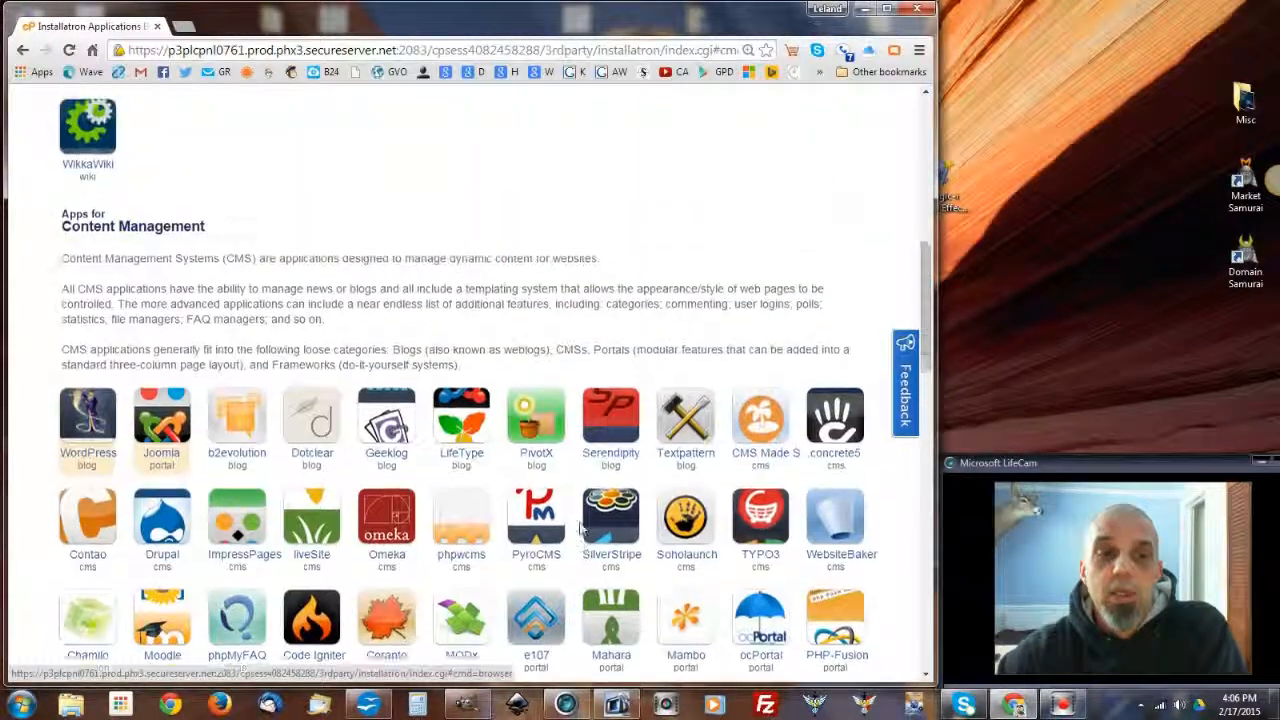
scroll(580, 530, up, 1)
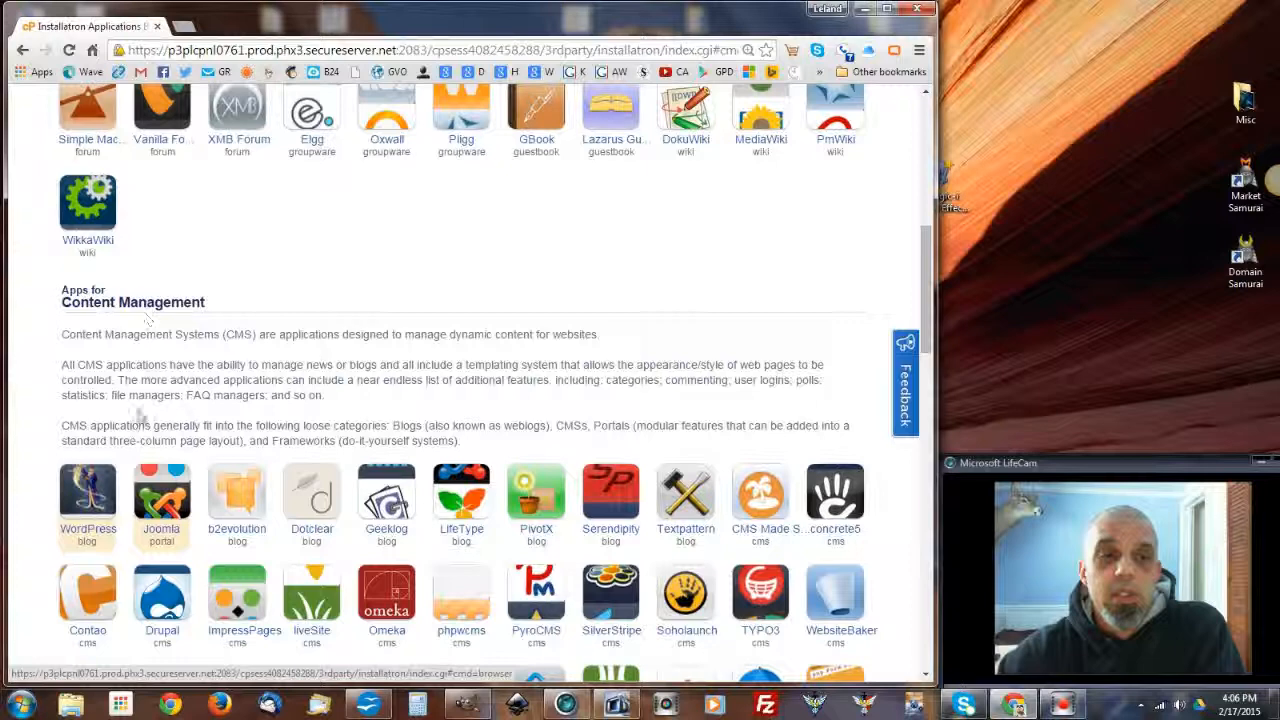
click(108, 495)
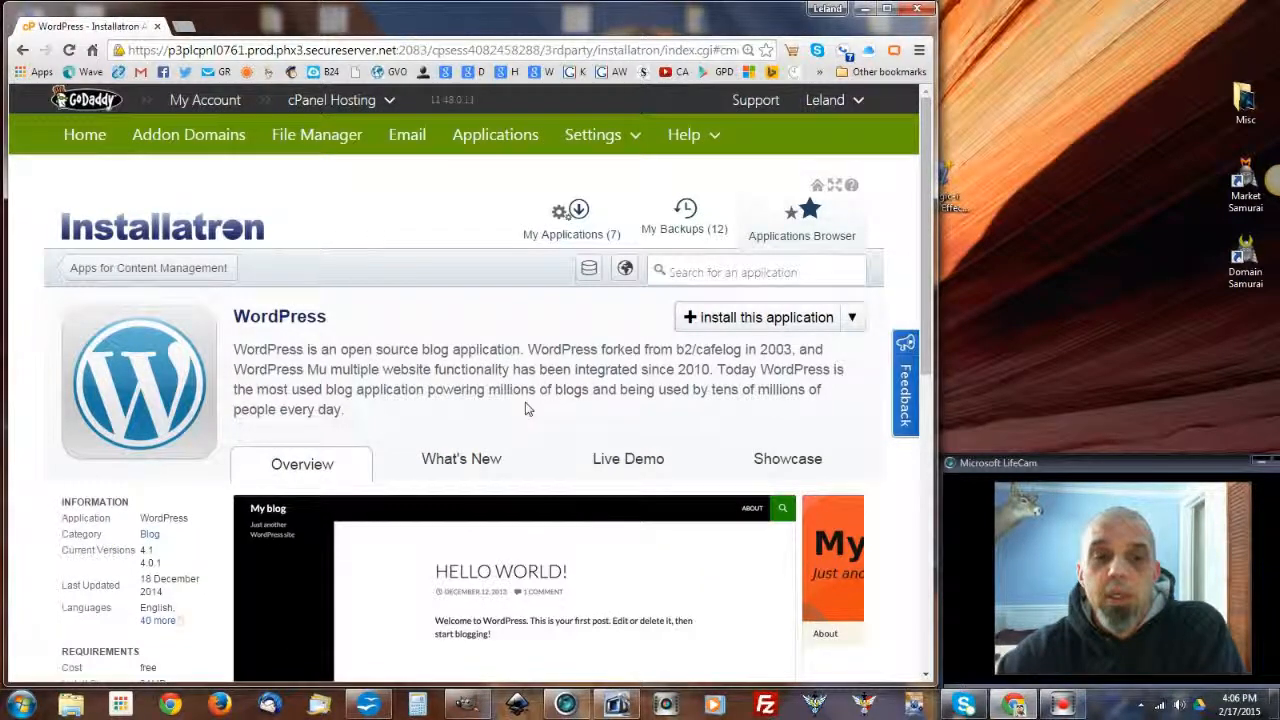
scroll(431, 287, down, 1)
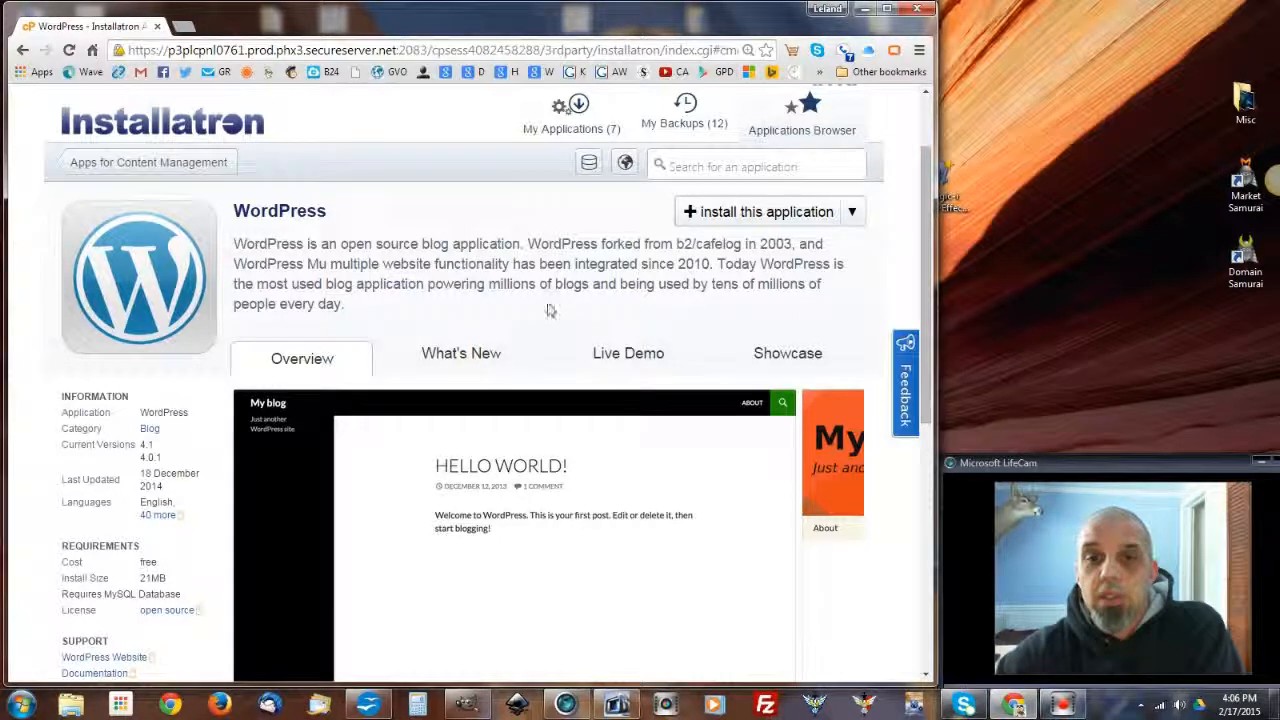
click(782, 218)
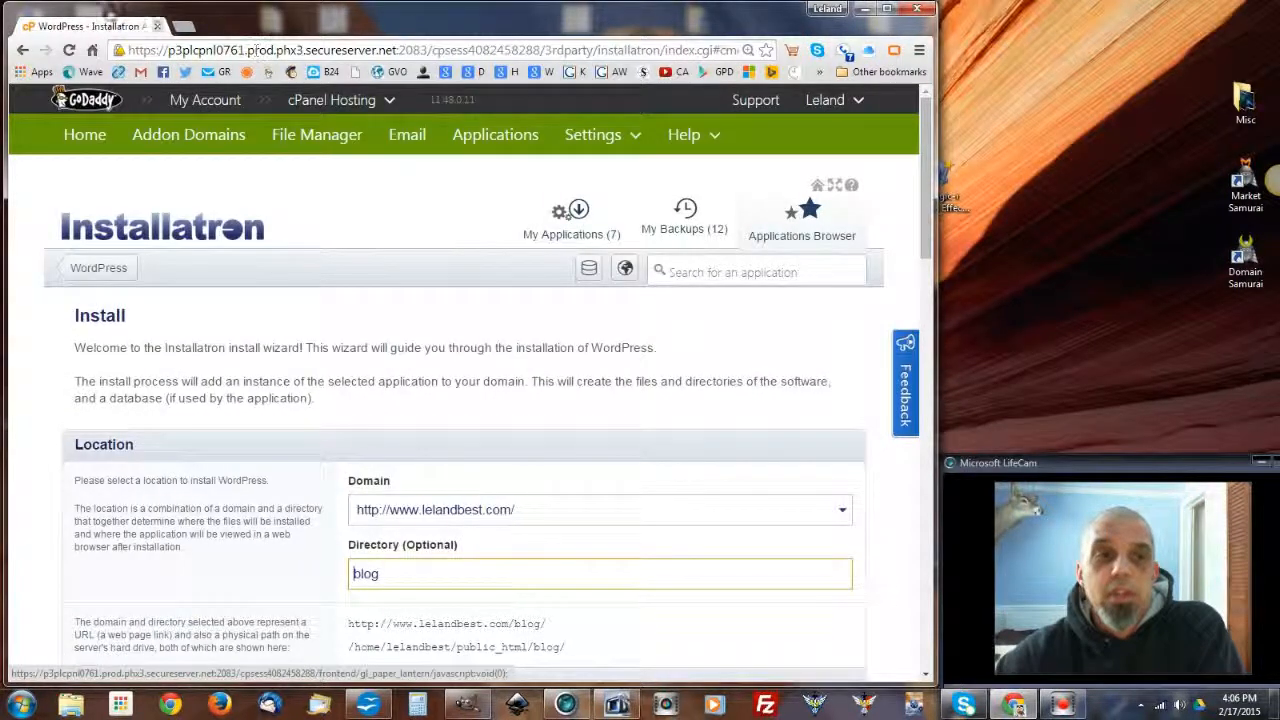
click(25, 52)
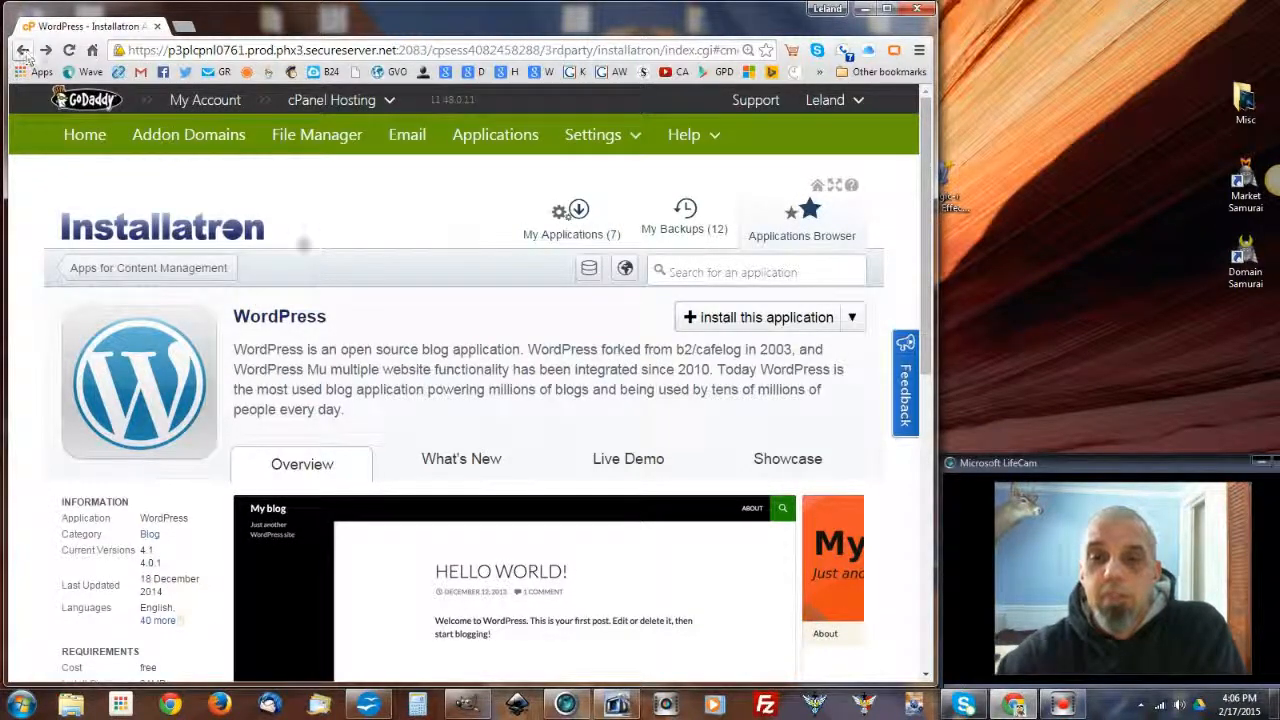
- Open the wizard for importing an existing WordPress install and review its options for this account or a different account
click(852, 317)
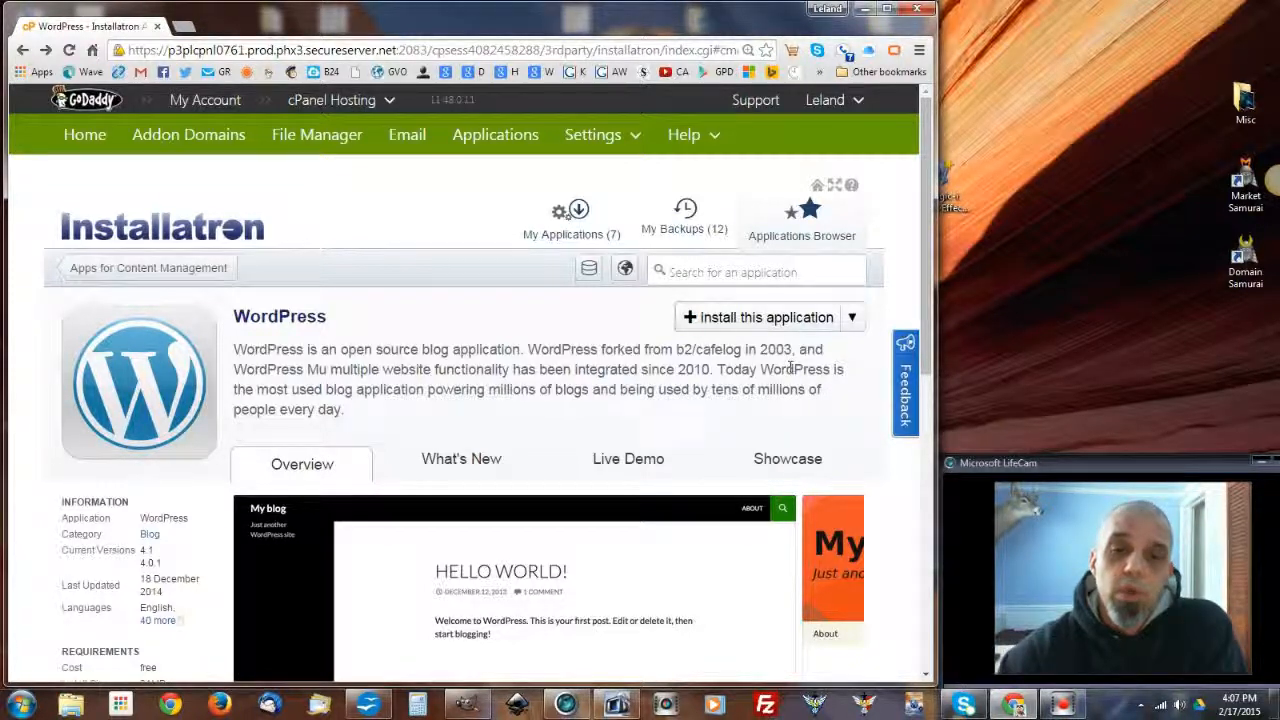
click(851, 318)
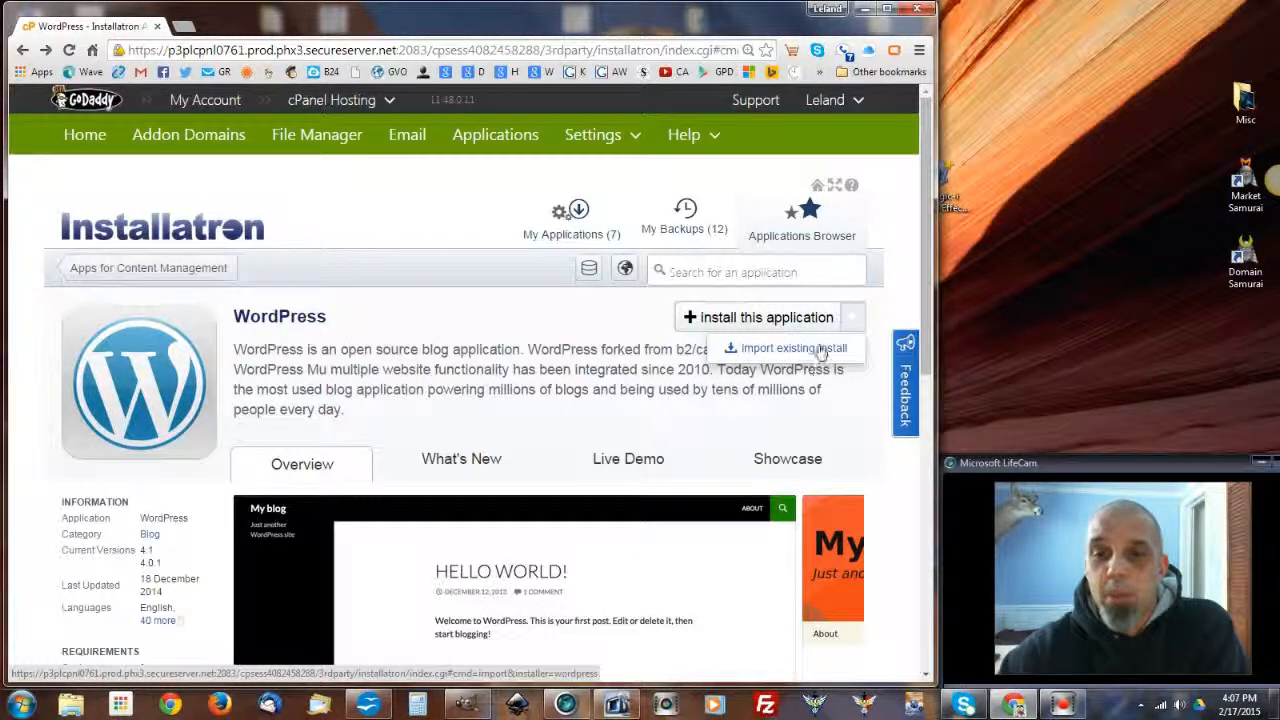
click(818, 348)
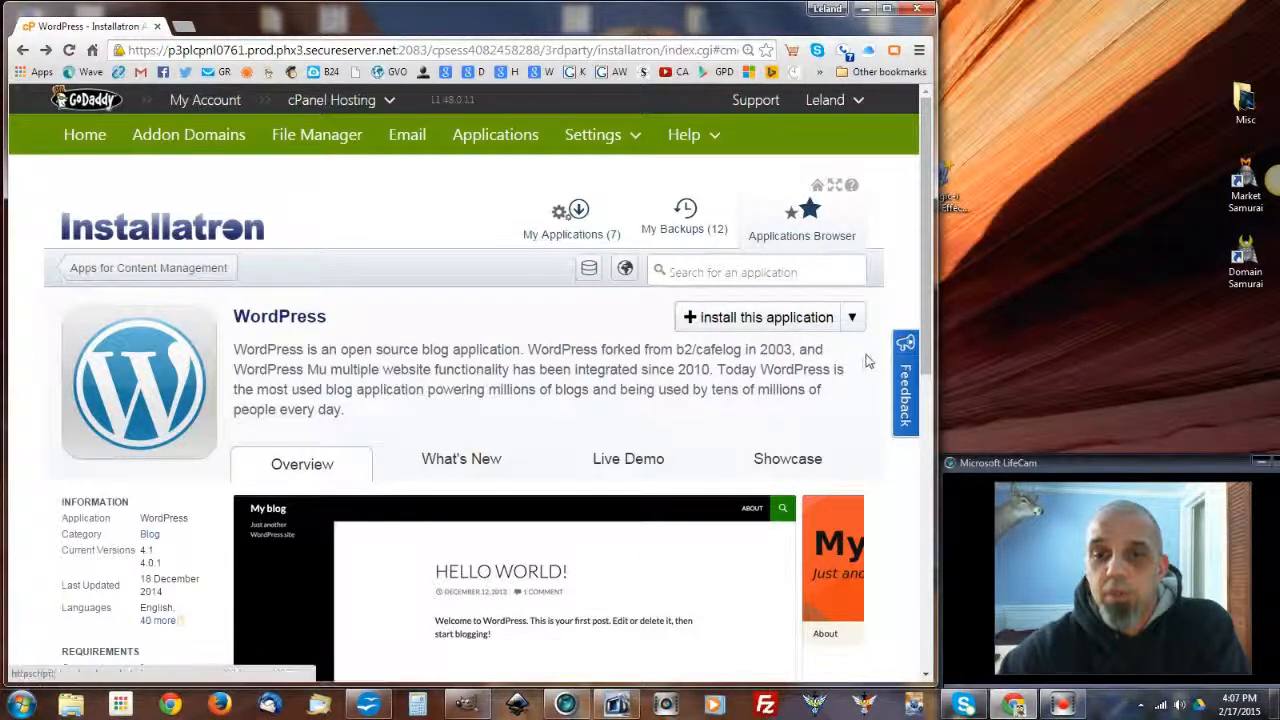
click(851, 318)
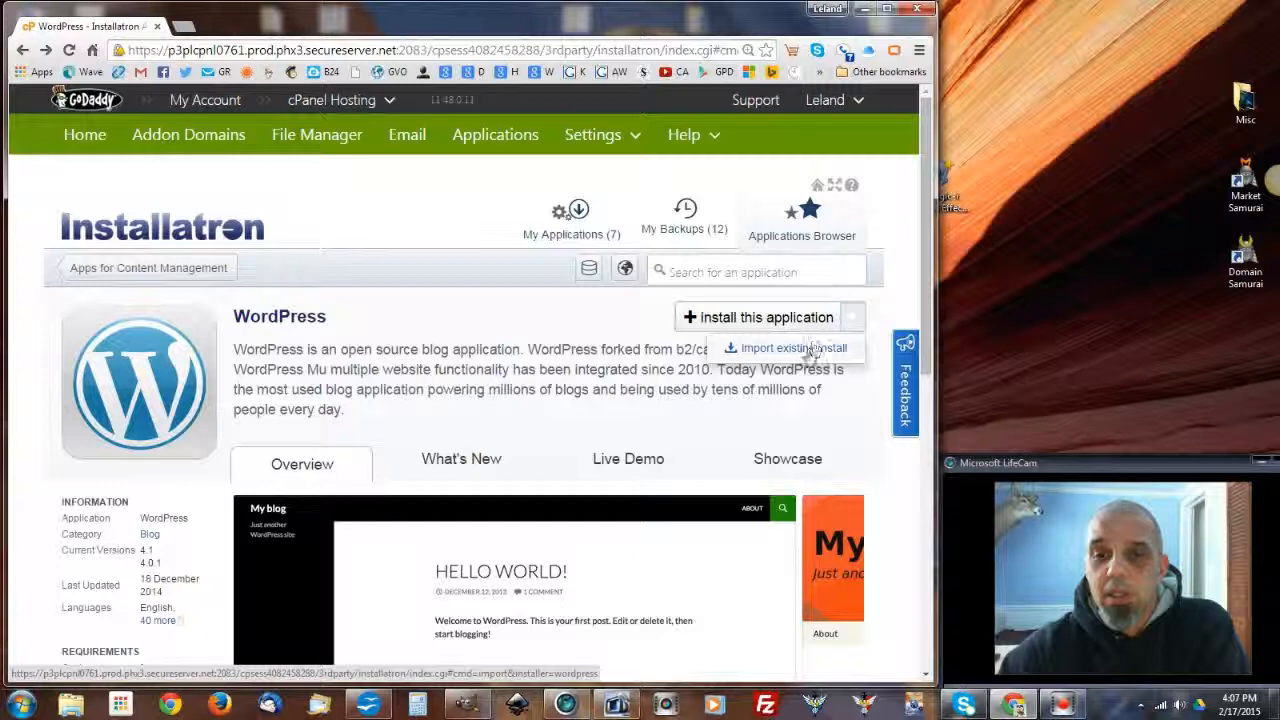
click(815, 346)
click(851, 318)
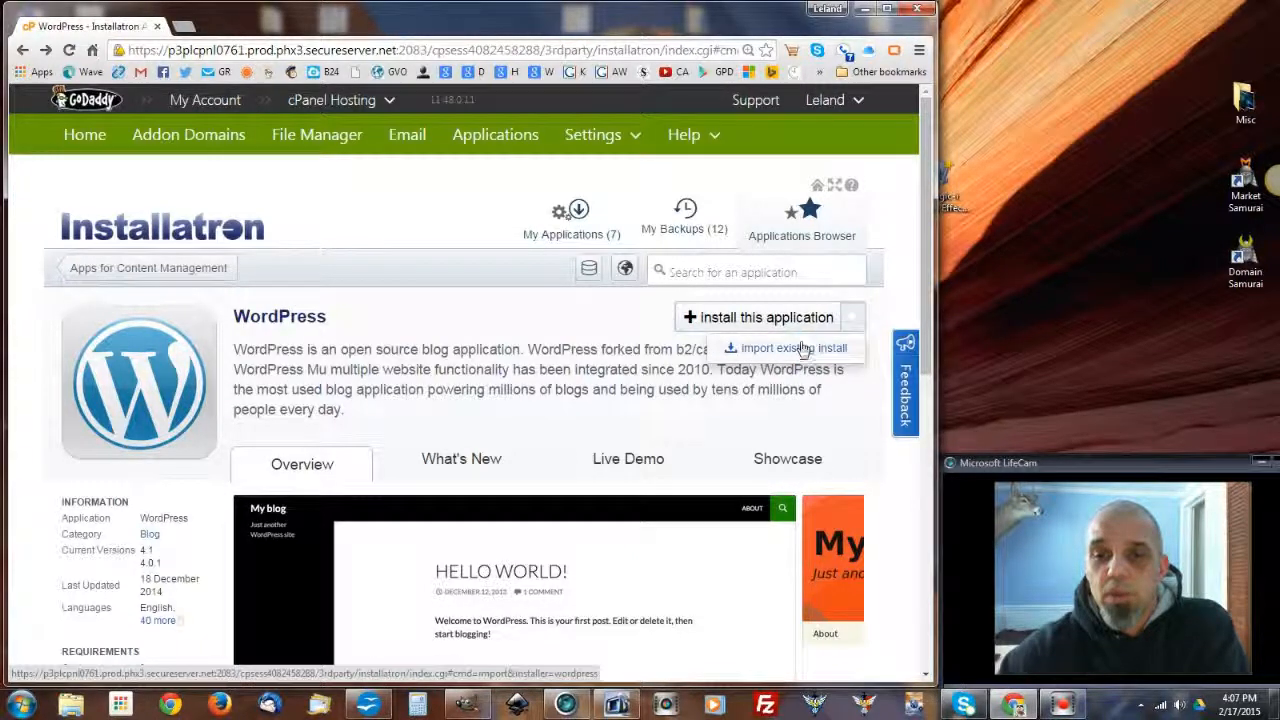
click(815, 344)
click(851, 318)
click(812, 346)
click(851, 318)
click(796, 345)
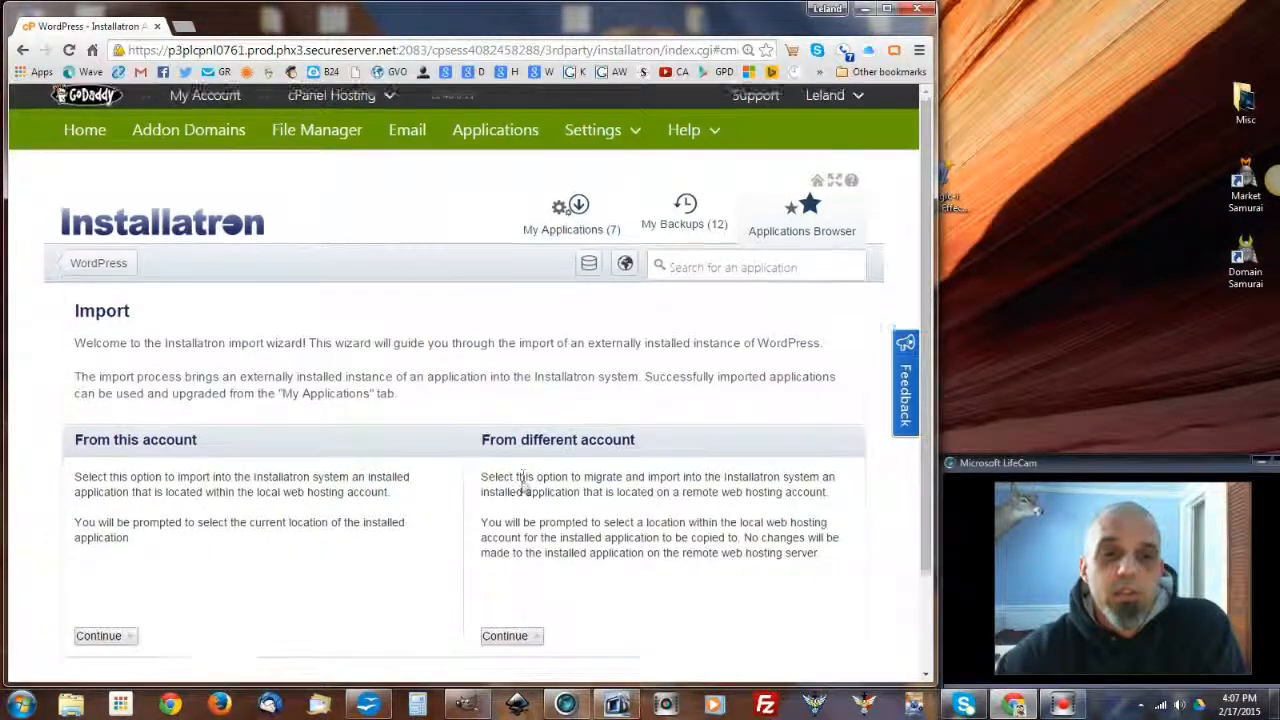
scroll(522, 487, down, 2)
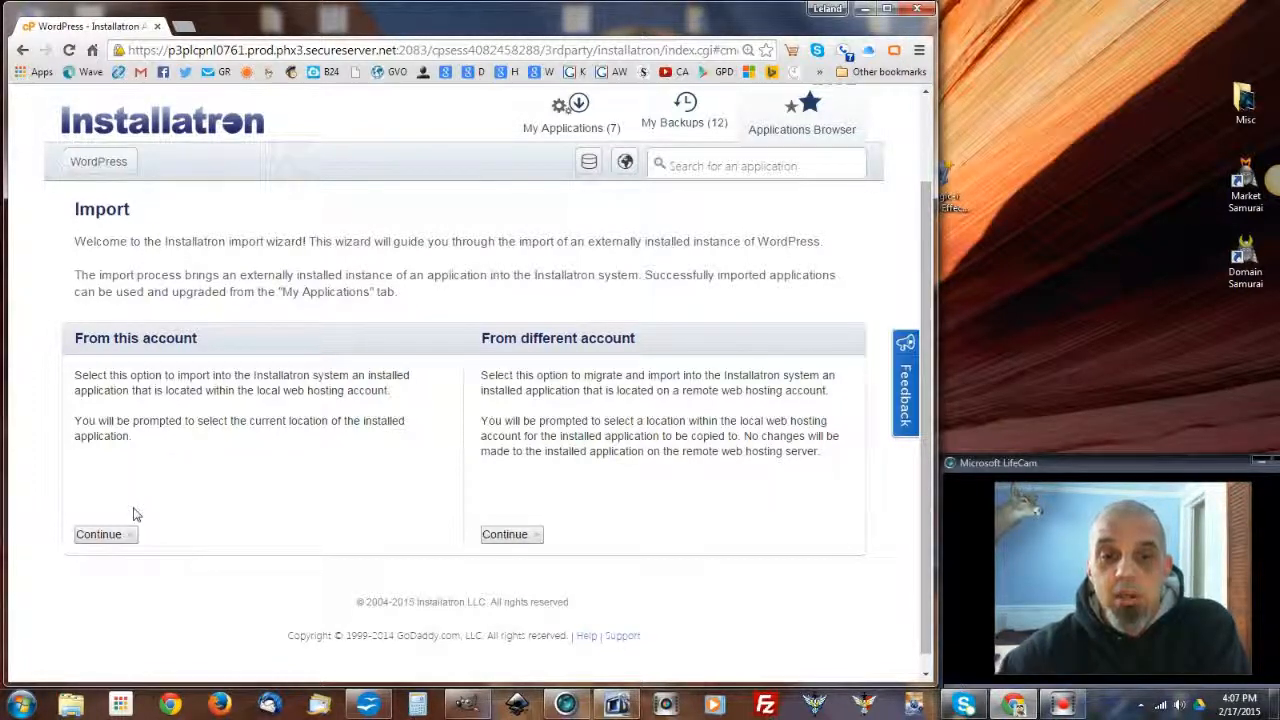
- Open the import form for a site on a different account and review its source URL and FTP login fields
click(512, 536)
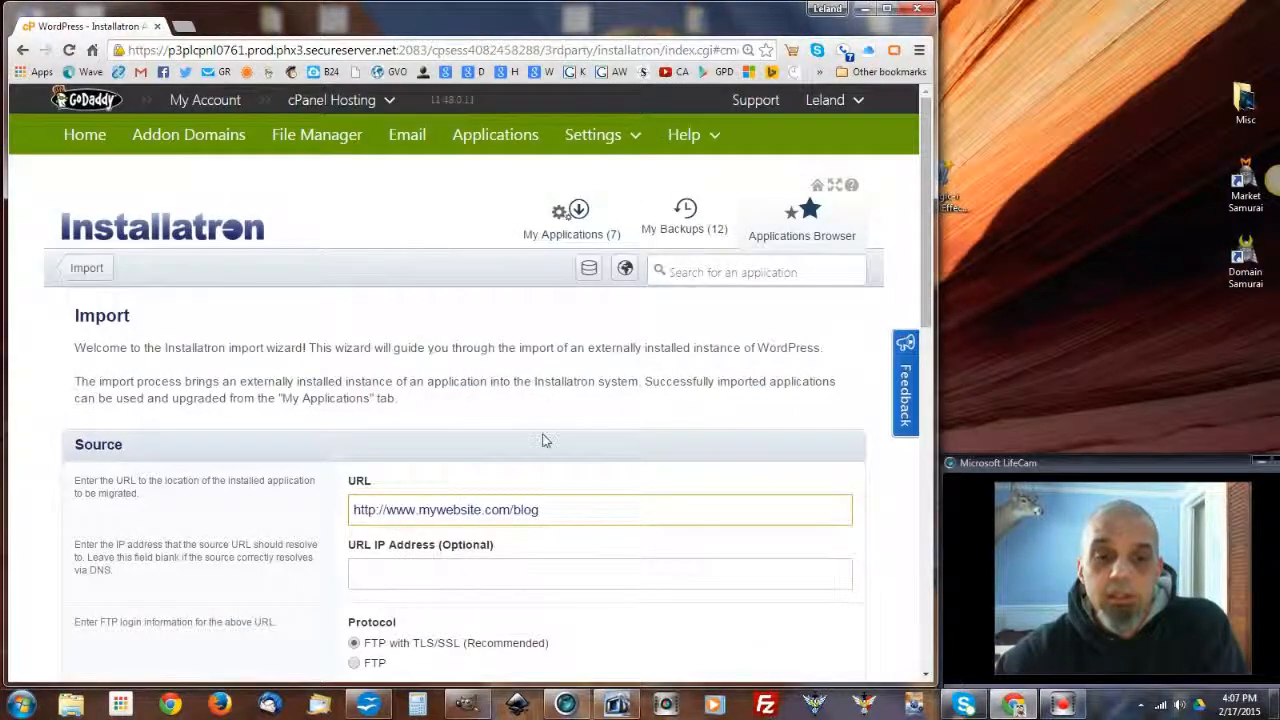
scroll(546, 440, down, 2)
scroll(546, 440, down, 1)
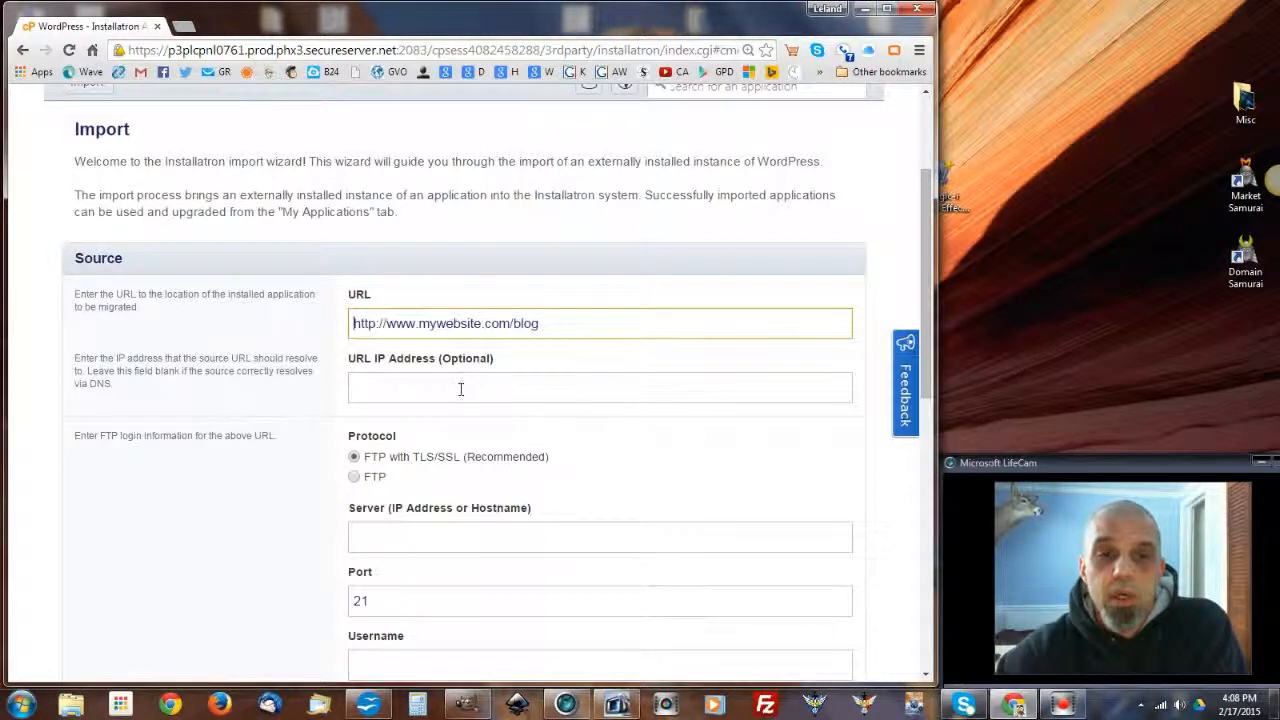
scroll(460, 383, down, 1)
scroll(460, 395, down, 3)
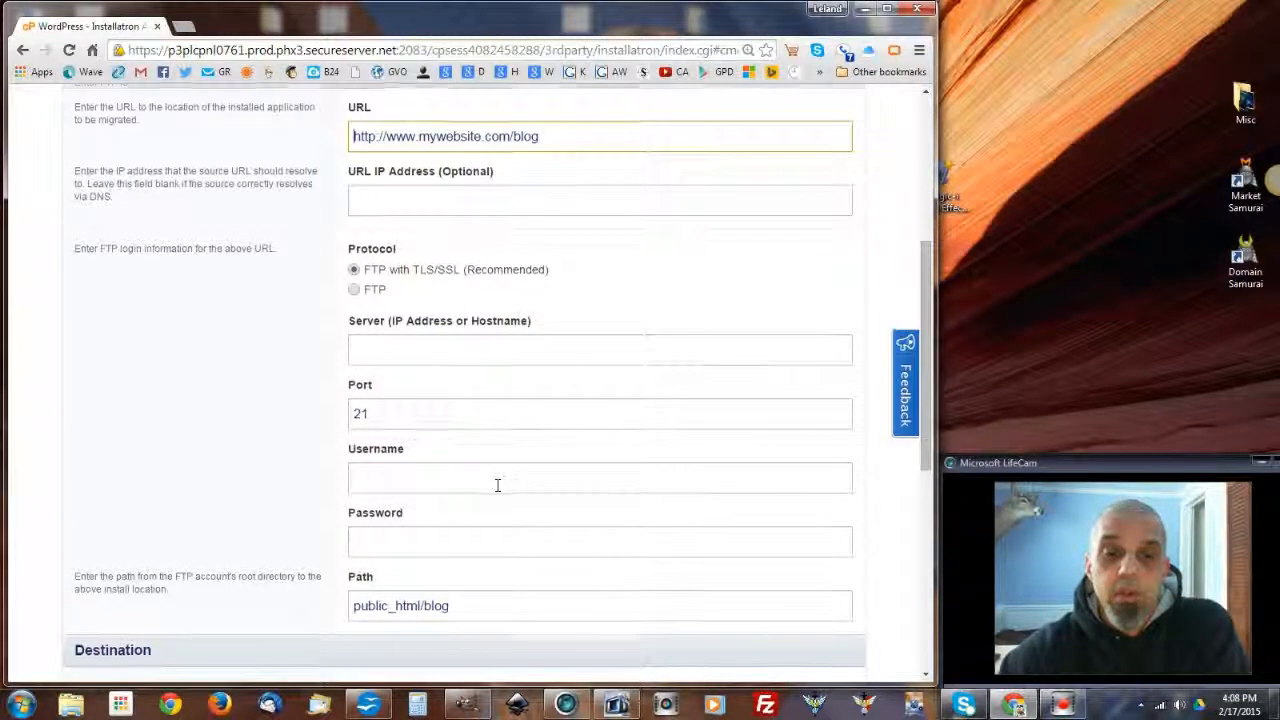
scroll(495, 485, down, 4)
scroll(543, 519, down, 1)
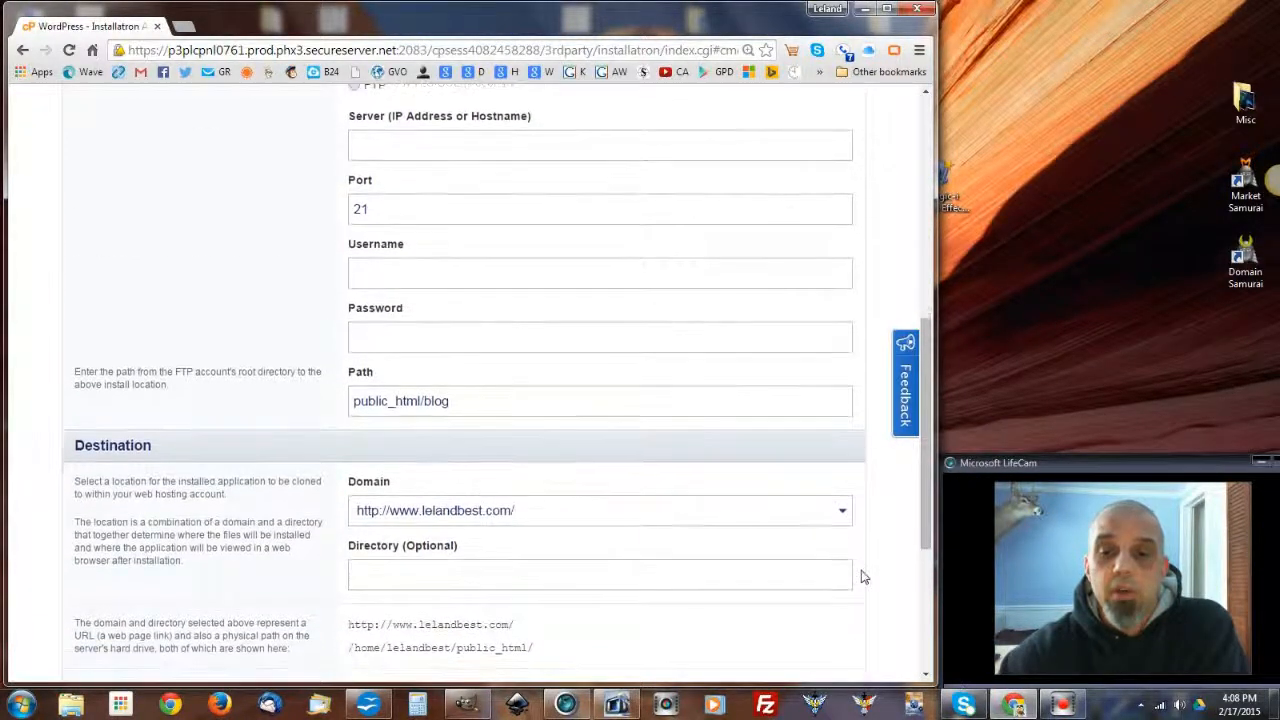
- Look through the destination domains and database options of the import form without submitting it
click(842, 503)
scroll(604, 587, down, 2)
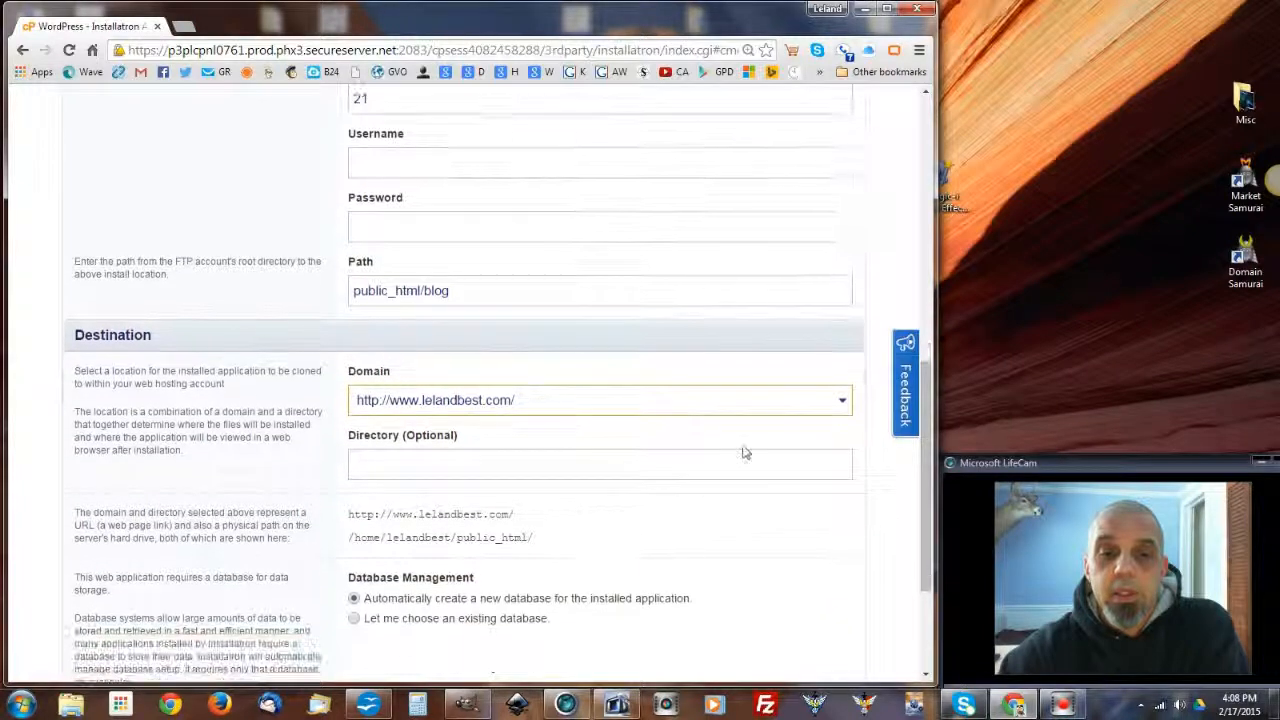
click(843, 400)
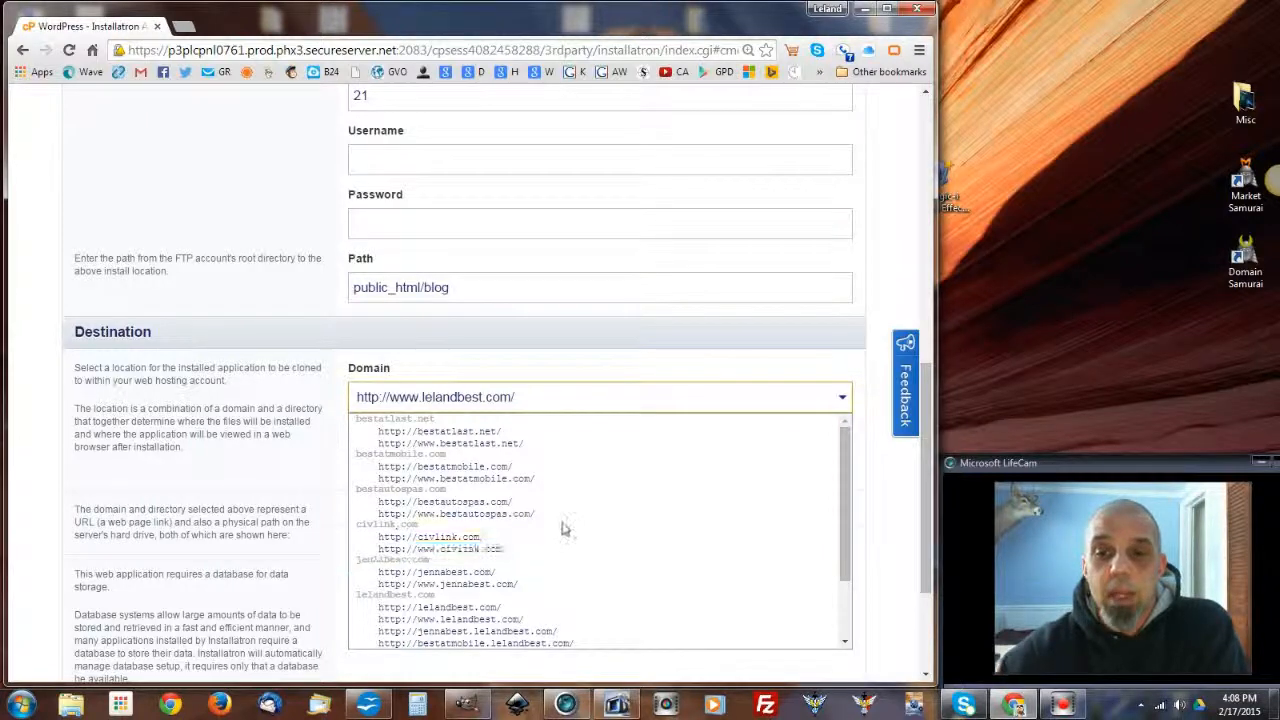
click(607, 380)
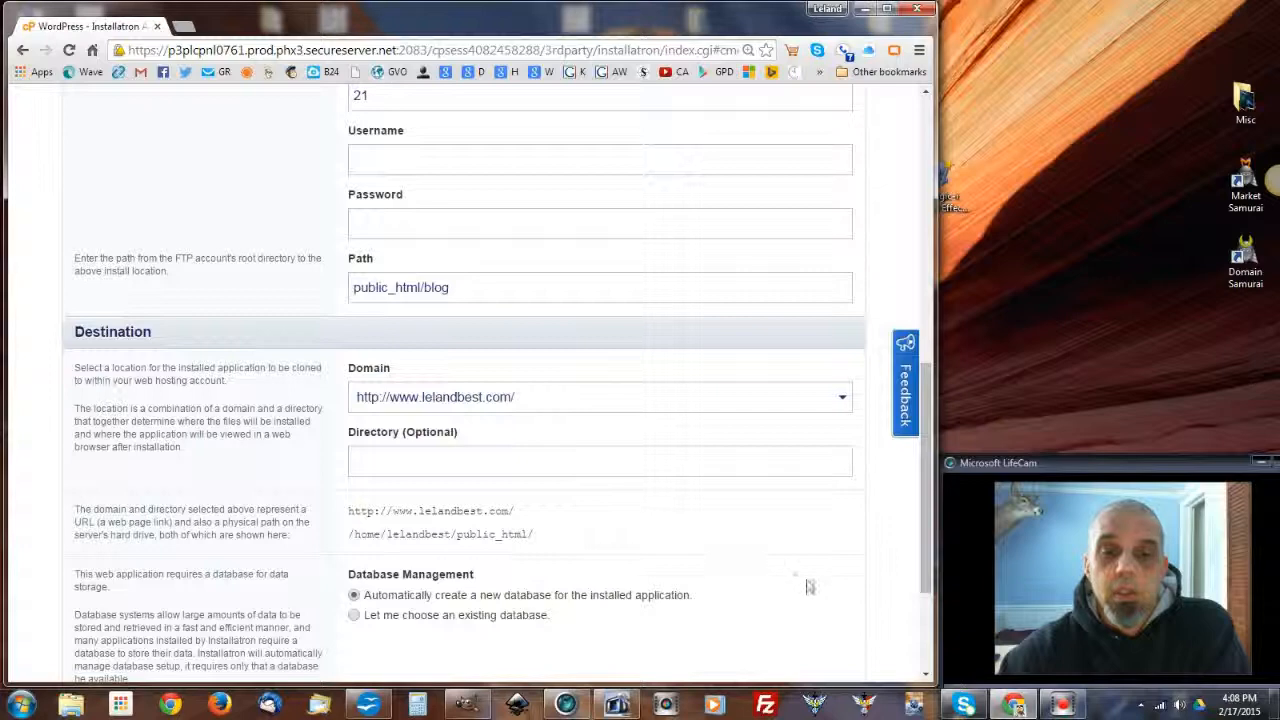
scroll(747, 560, down, 2)
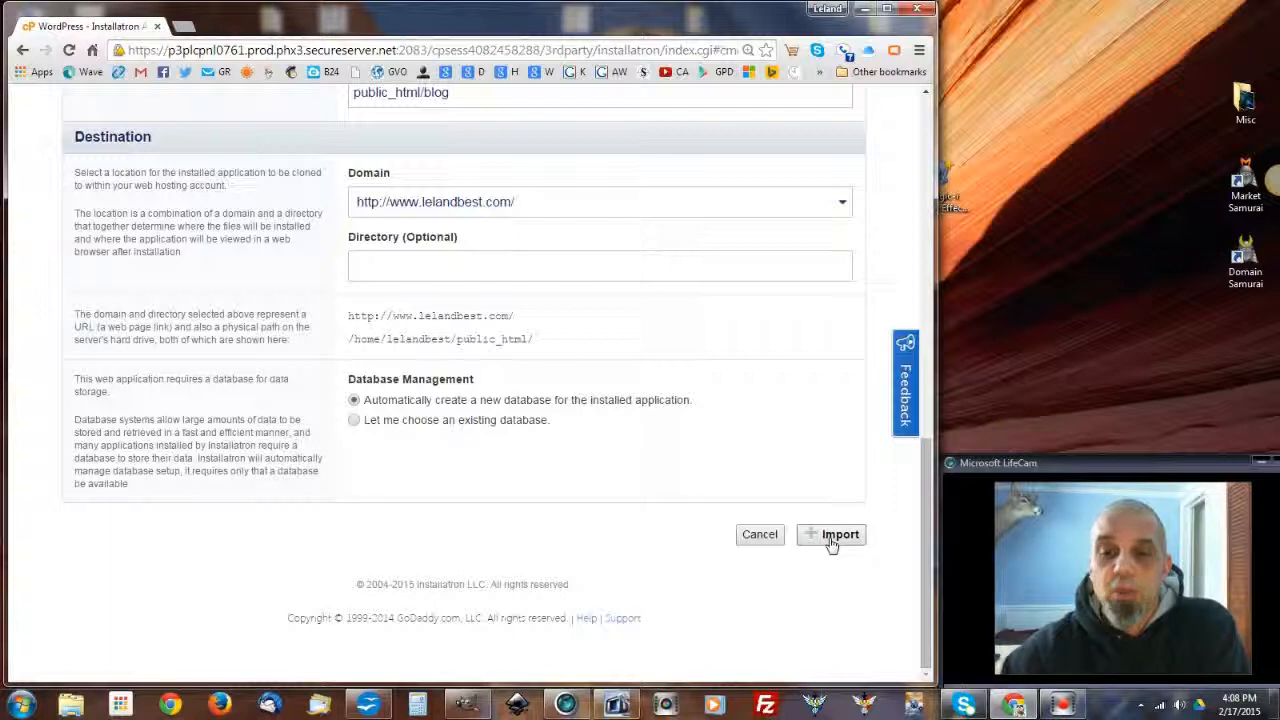
scroll(831, 537, up, 6)
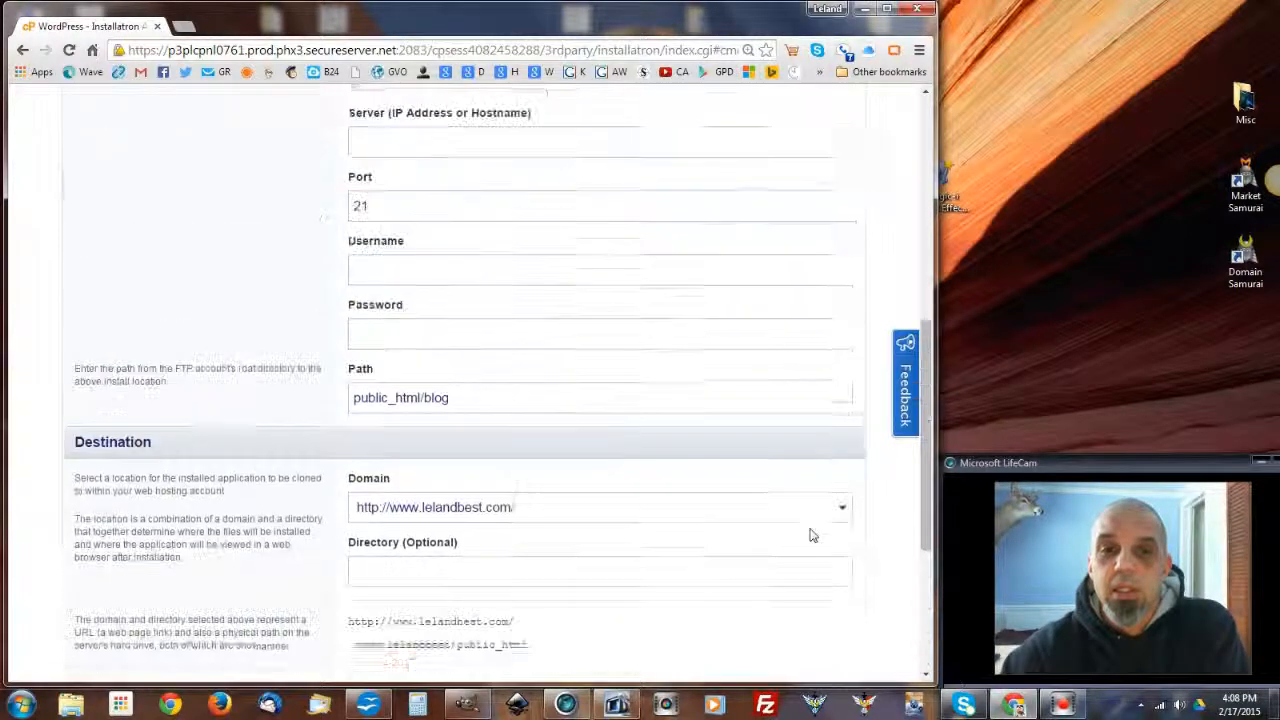
scroll(811, 528, up, 3)
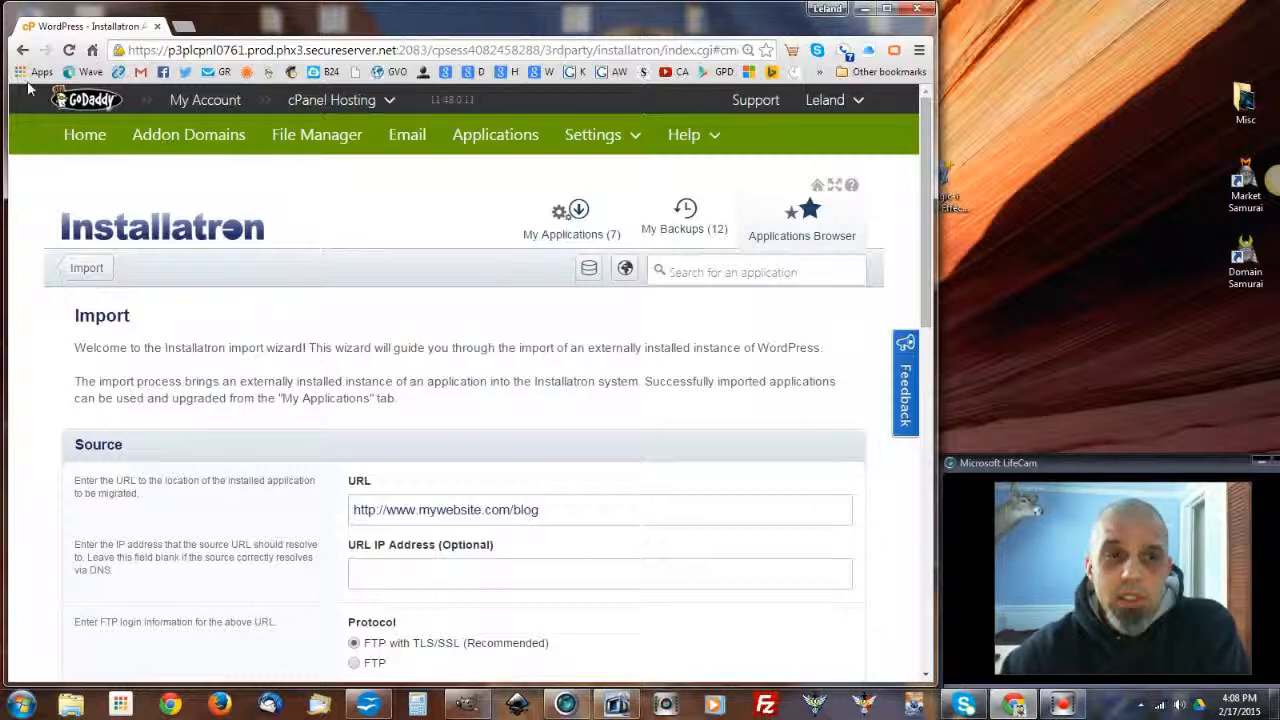
- Leave the import form, reopen WordPress from the Content Management applications and start its install wizard
click(22, 49)
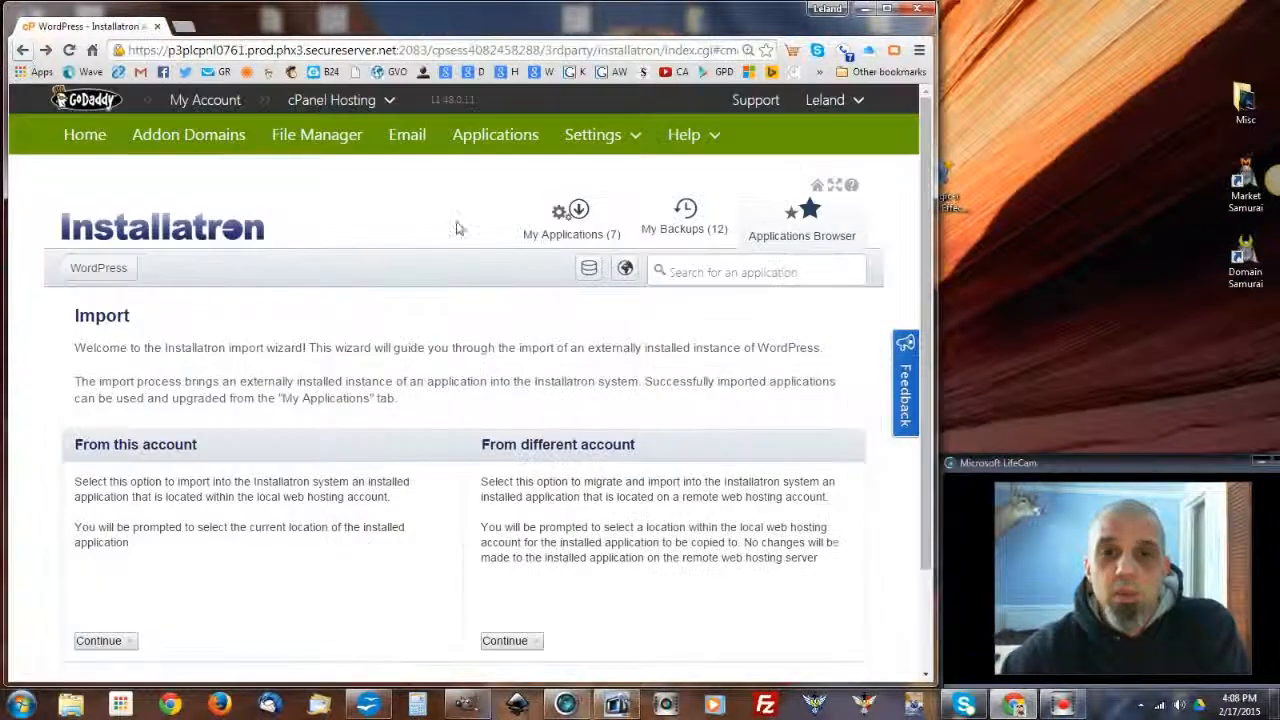
click(808, 218)
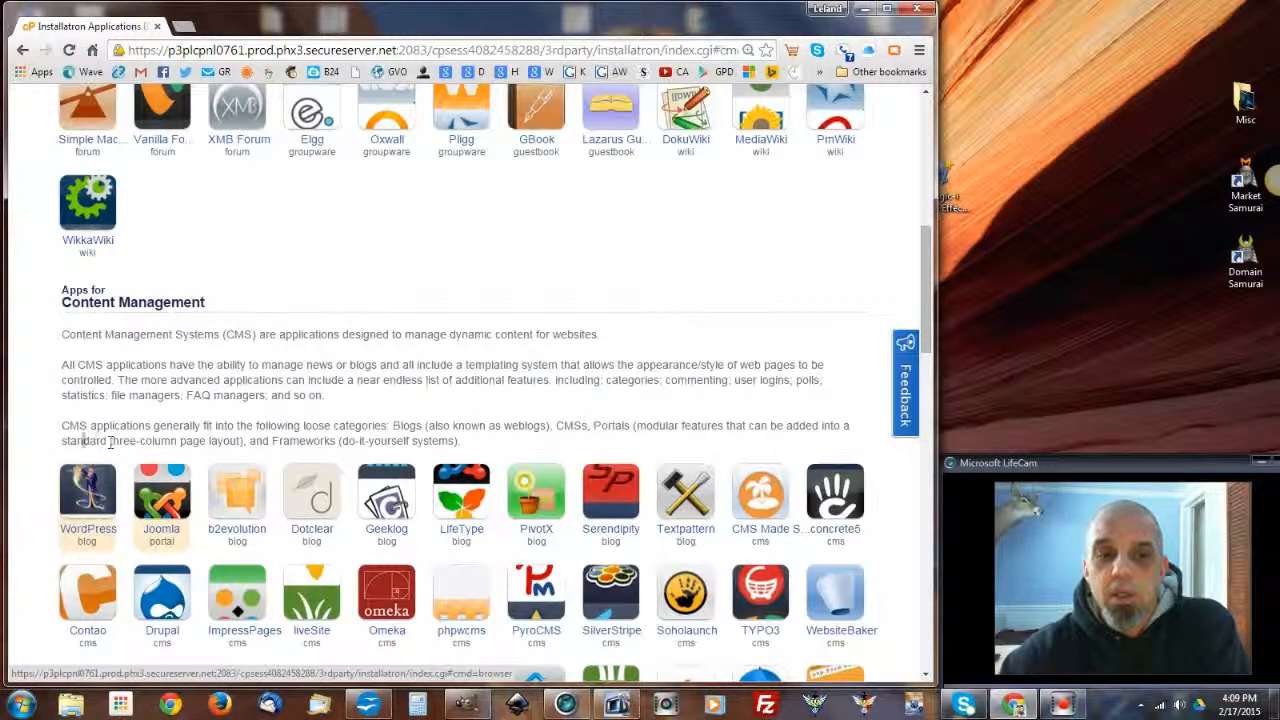
click(90, 500)
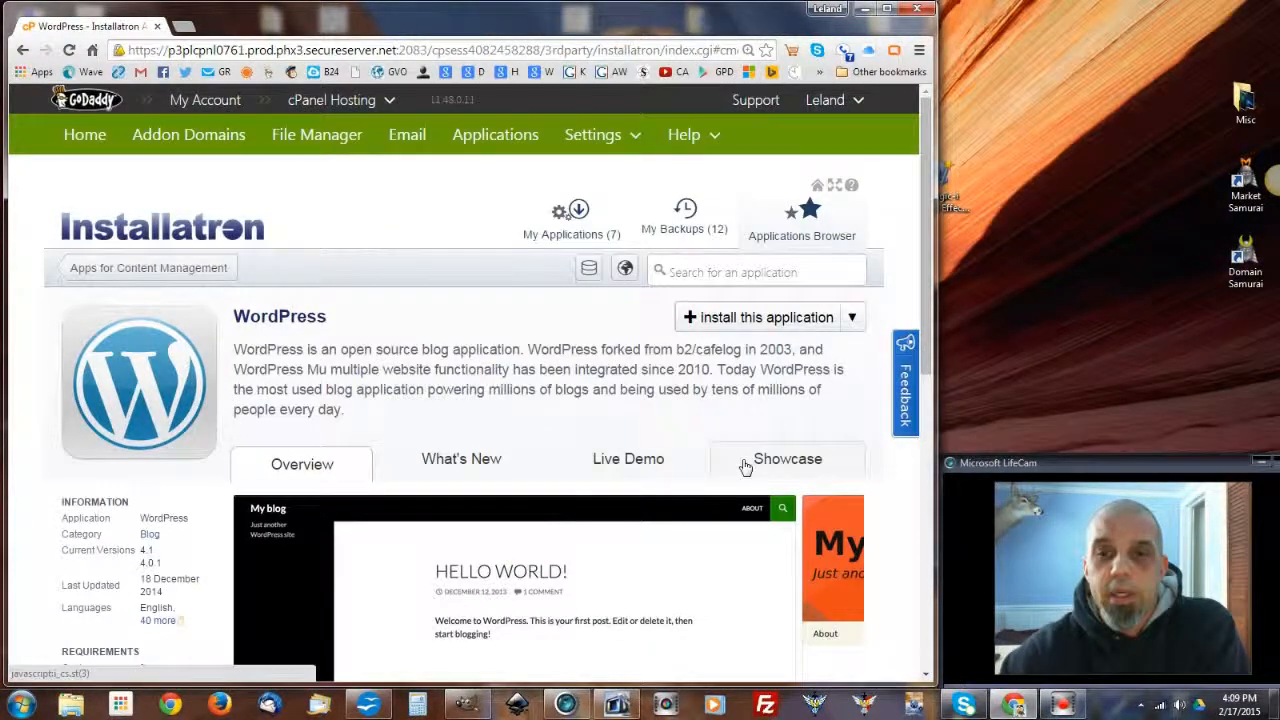
click(757, 320)
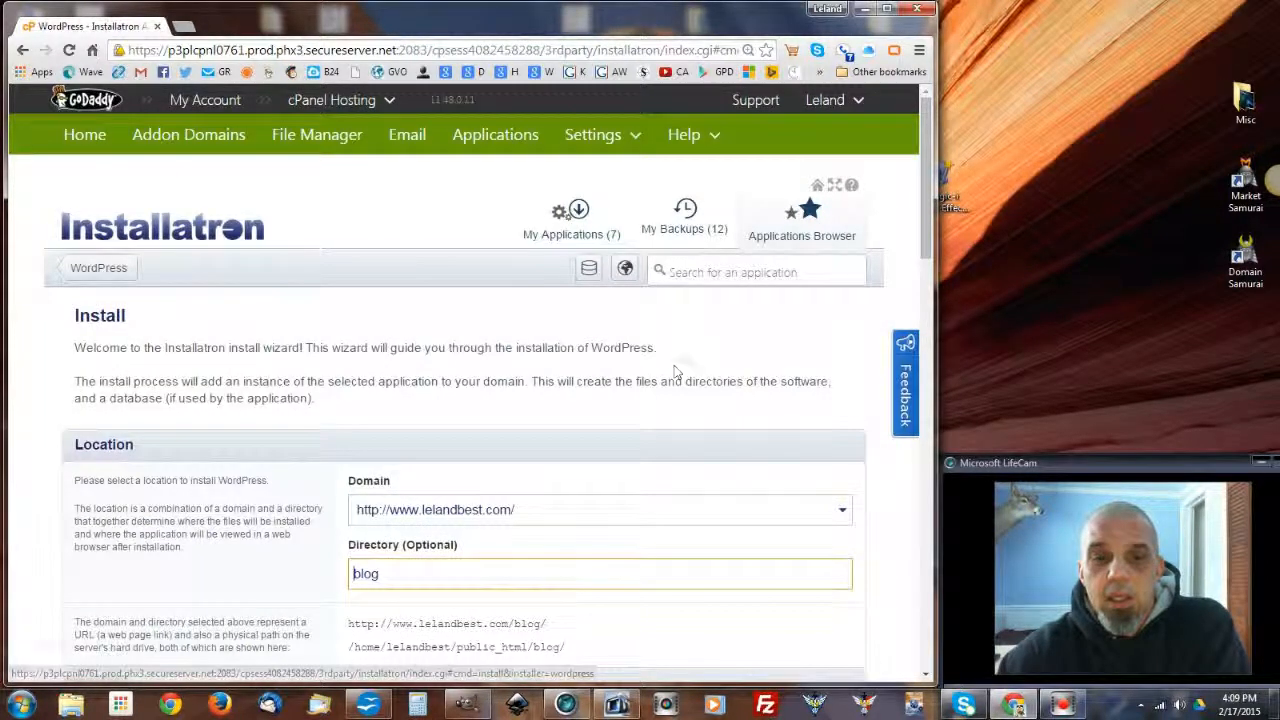
scroll(662, 452, down, 1)
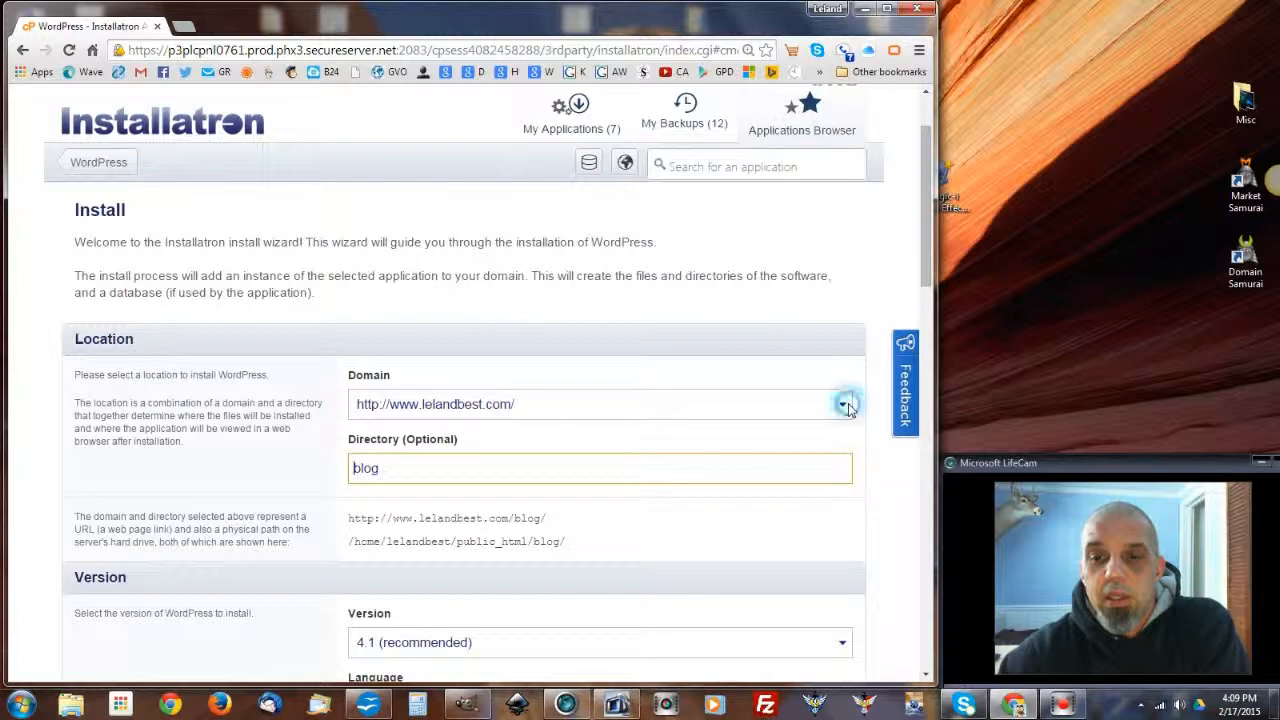
click(840, 406)
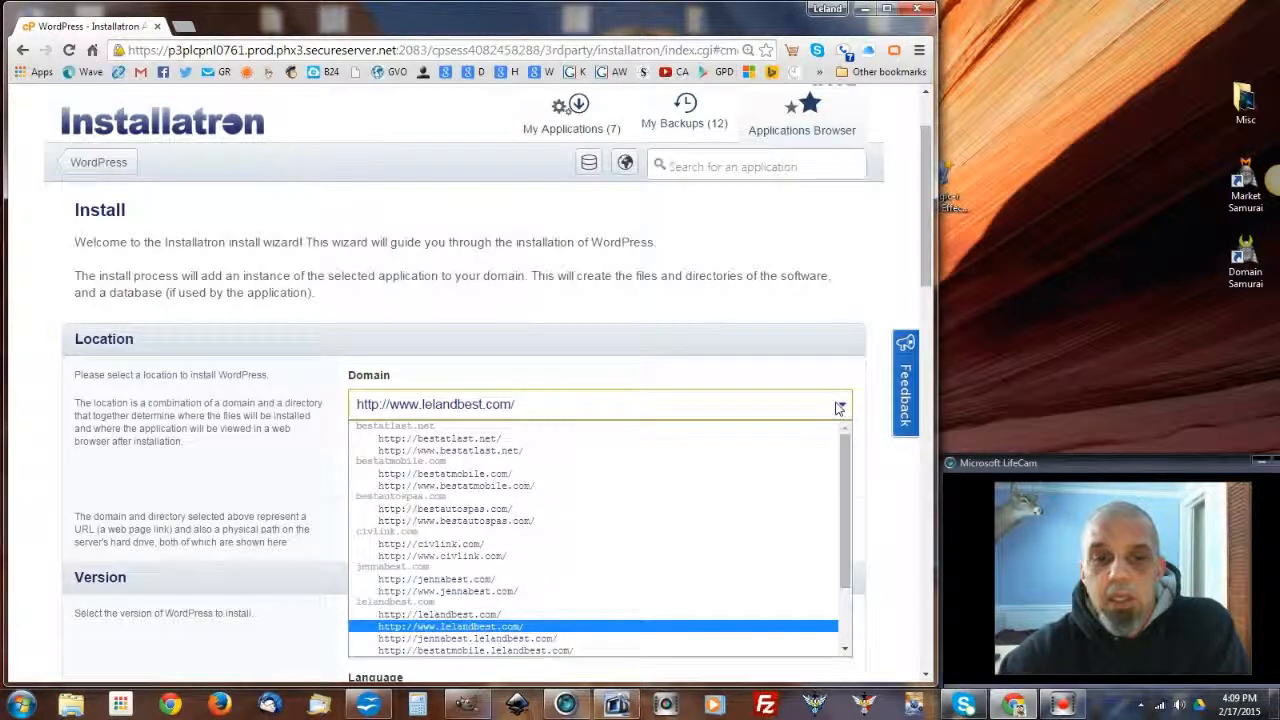
click(457, 438)
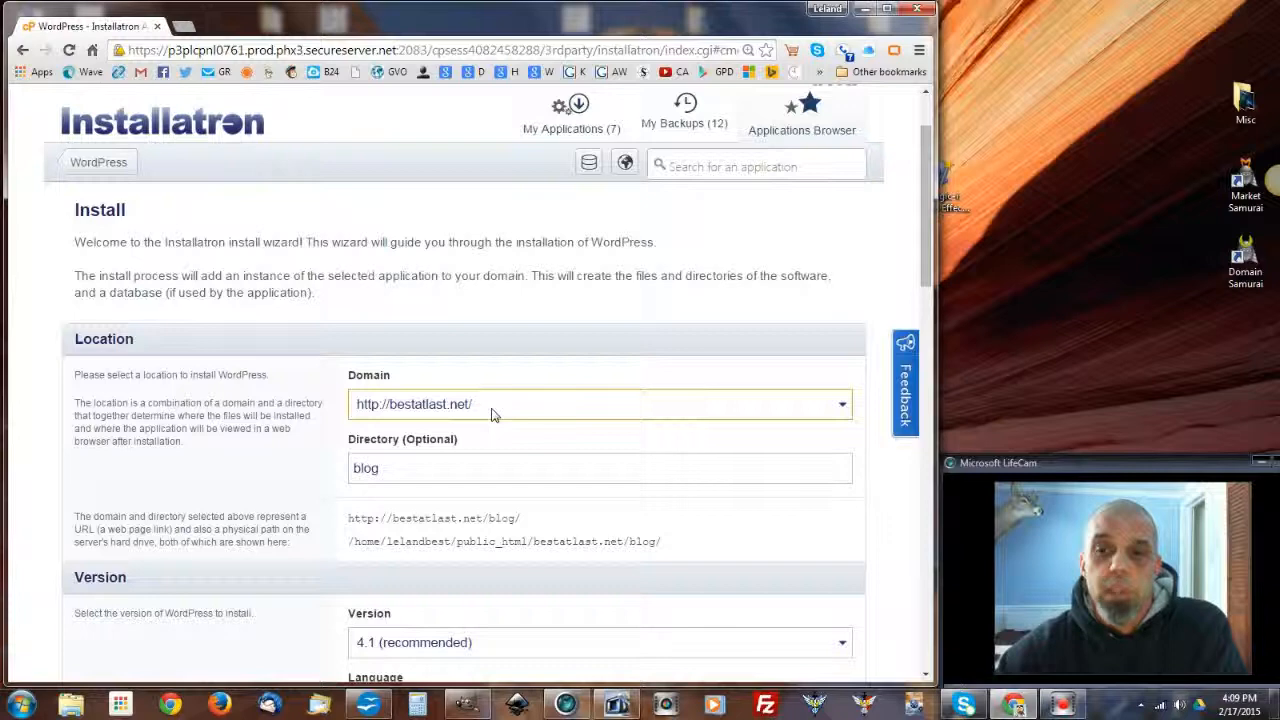
- Review the install directory, version, language, license and automatic update options for the WordPress installation
click(376, 468)
double_click(376, 468)
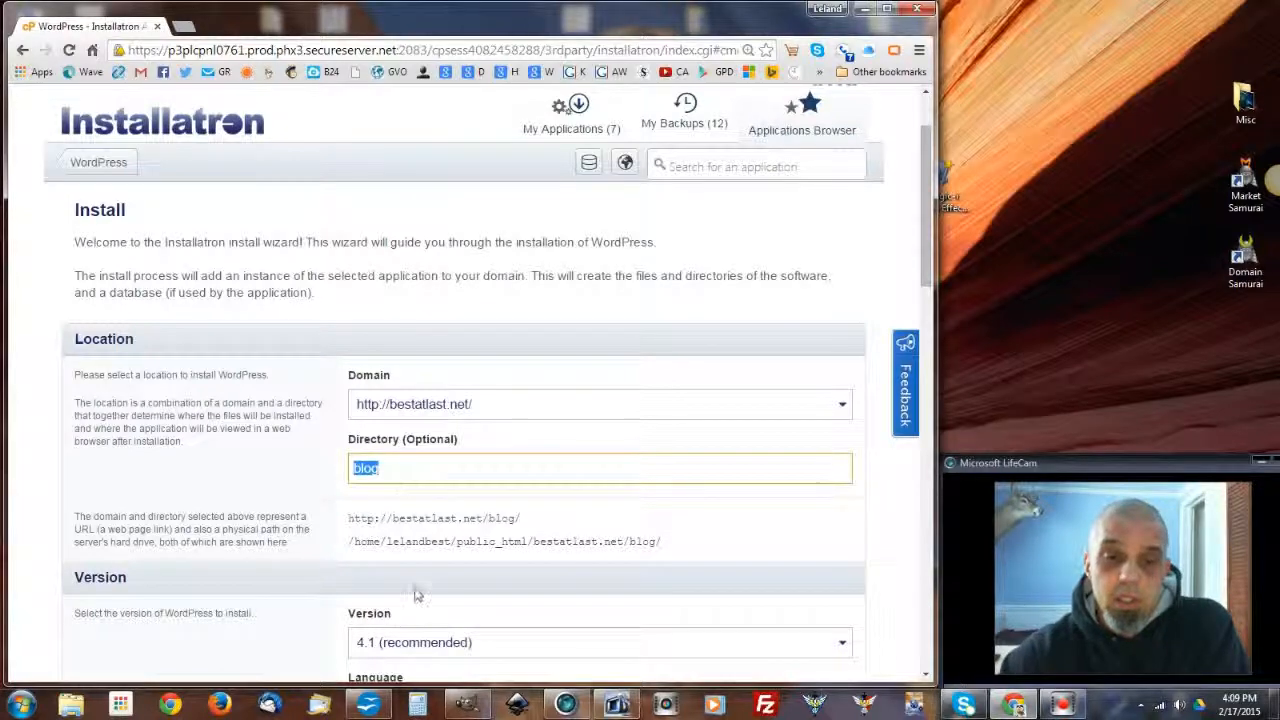
scroll(440, 570, down, 3)
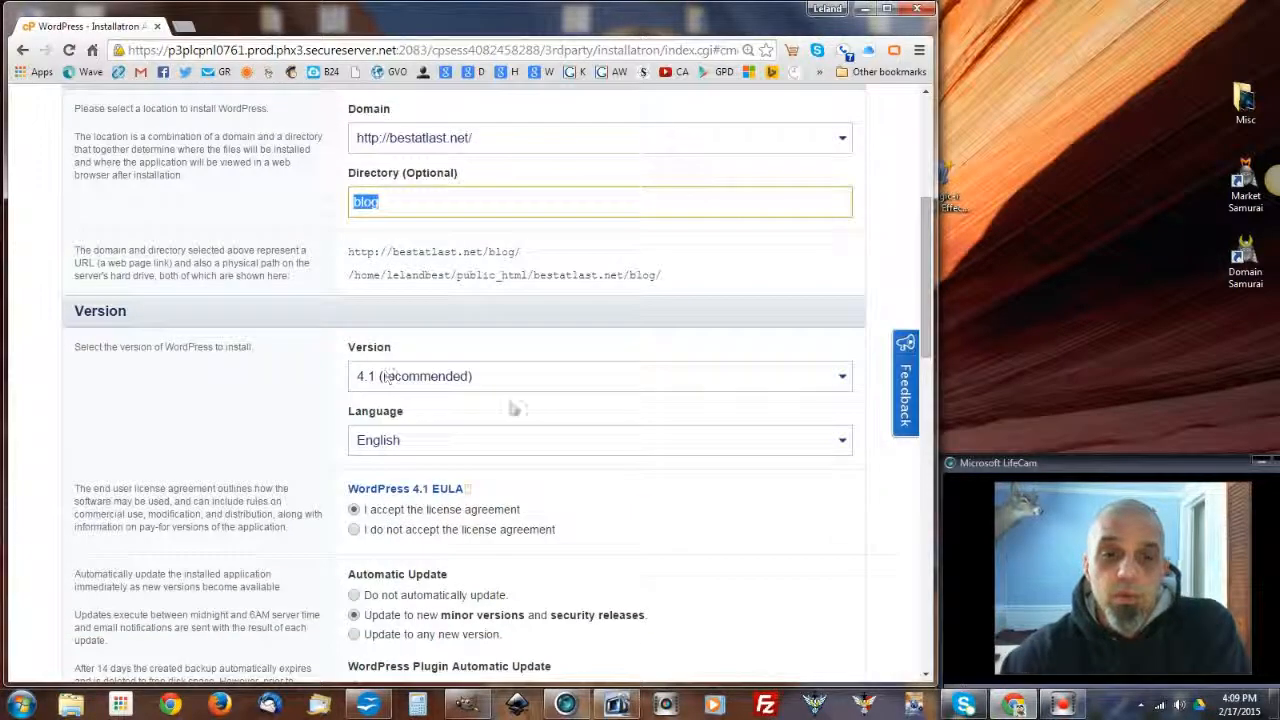
scroll(476, 460, down, 2)
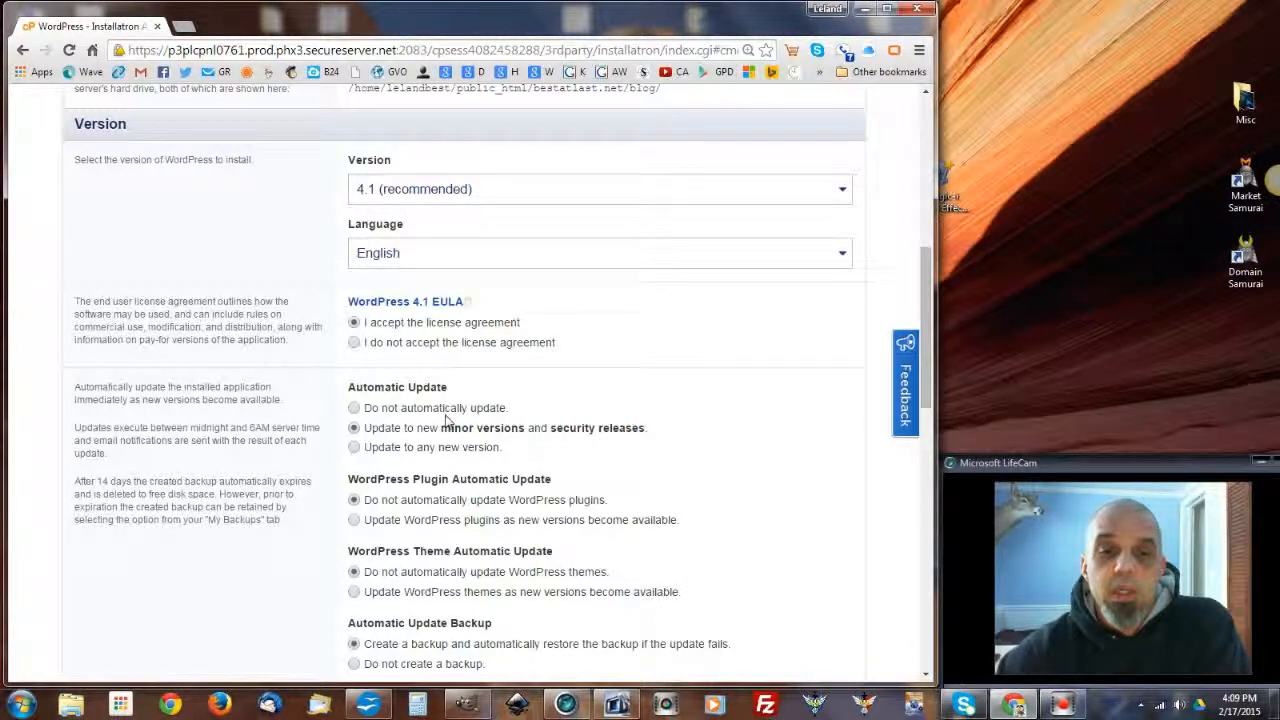
scroll(538, 428, down, 1)
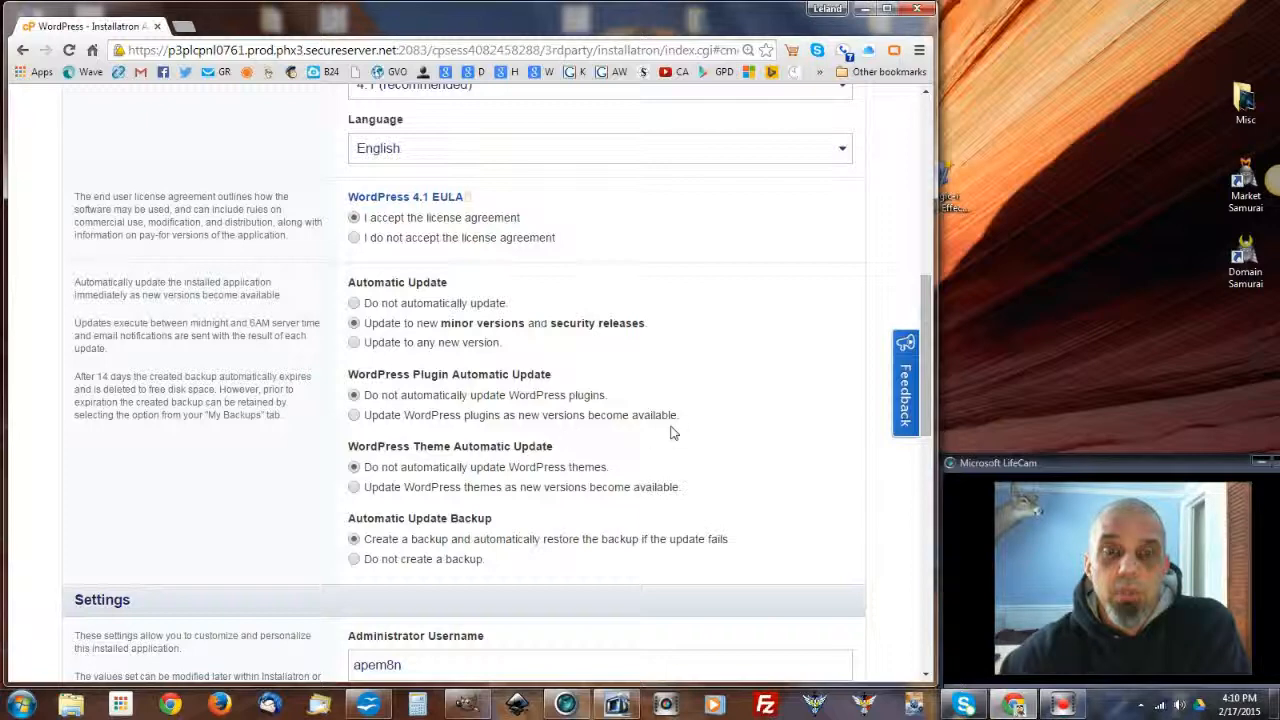
scroll(595, 474, down, 2)
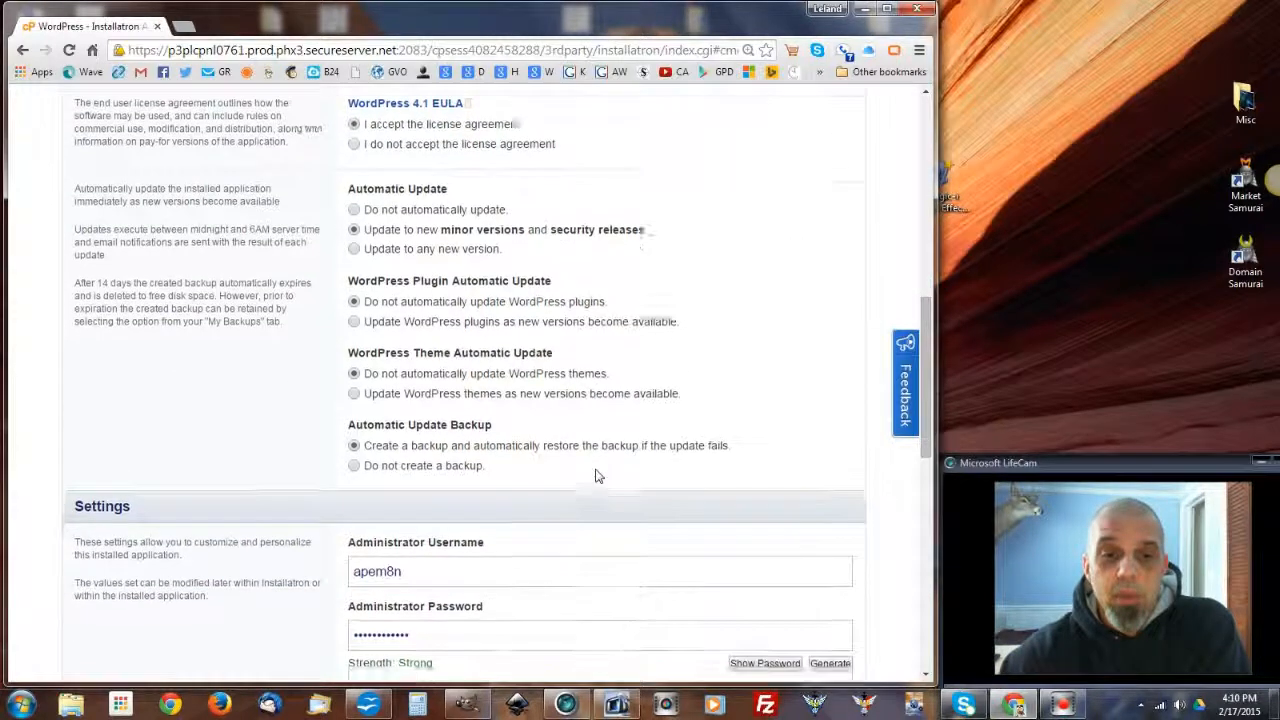
- Reveal the administrator password in the Settings section and generate a new one
double_click(419, 449)
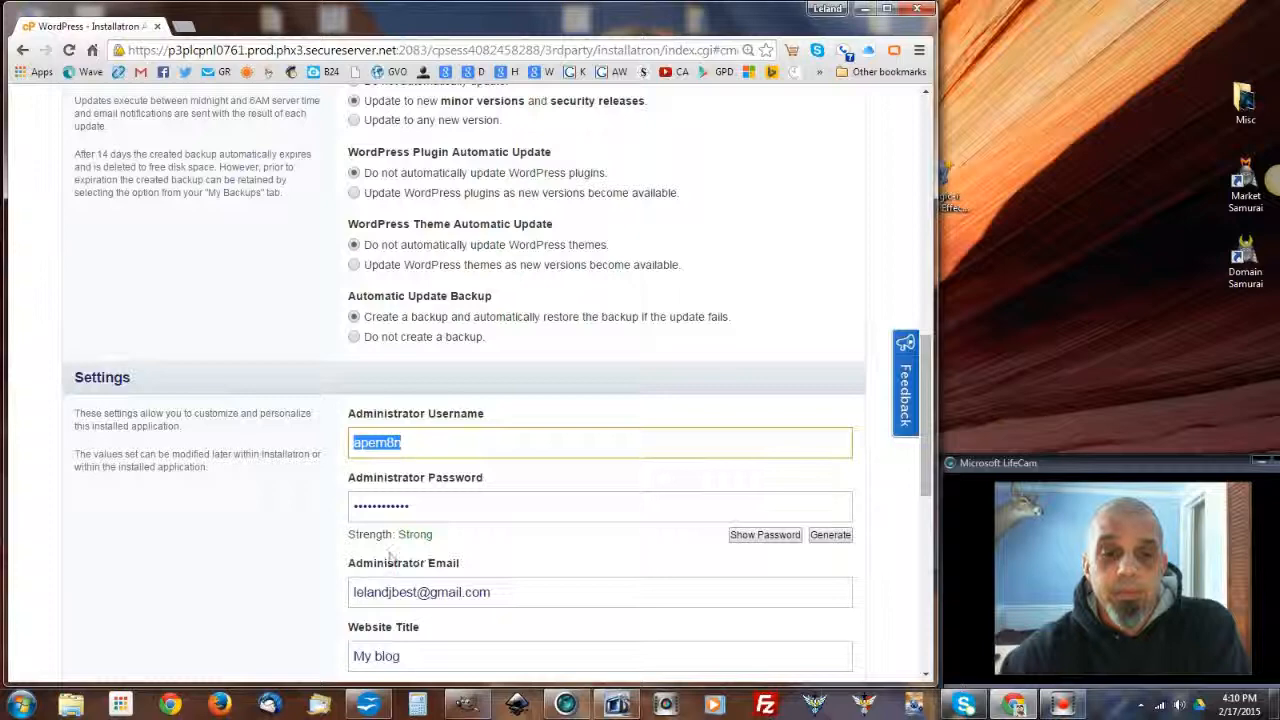
click(765, 535)
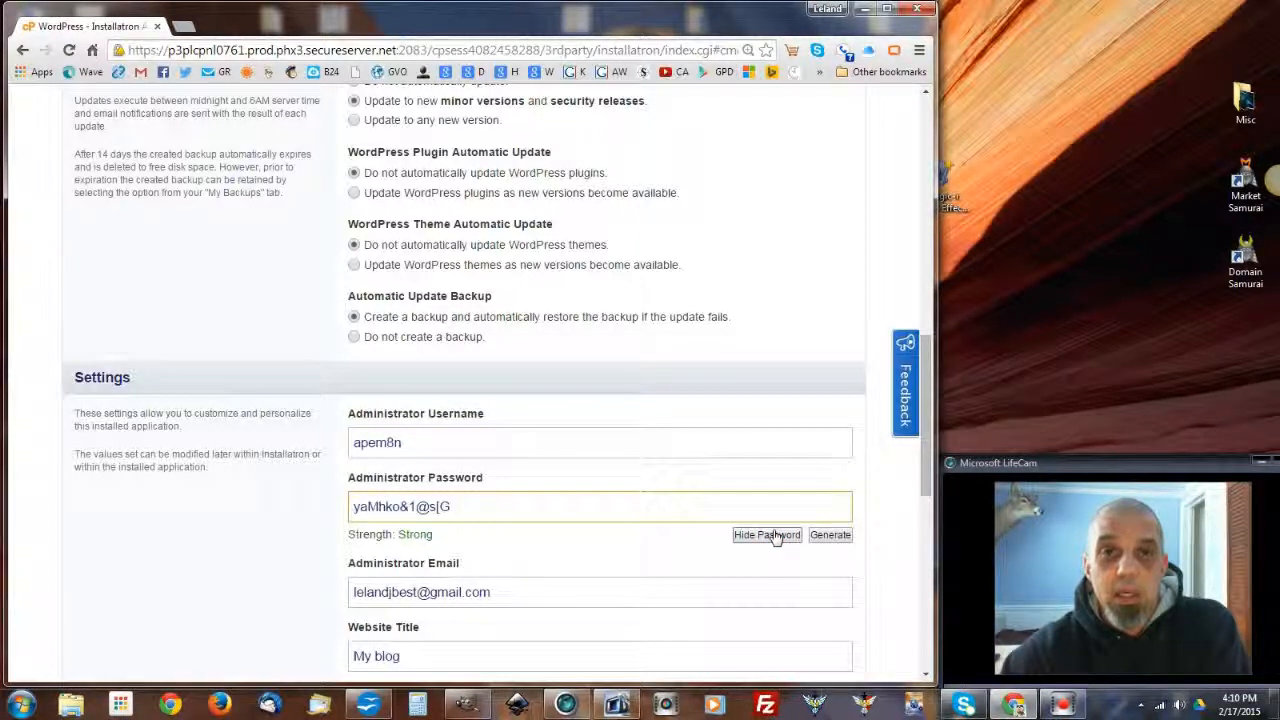
click(834, 540)
click(834, 538)
click(834, 538)
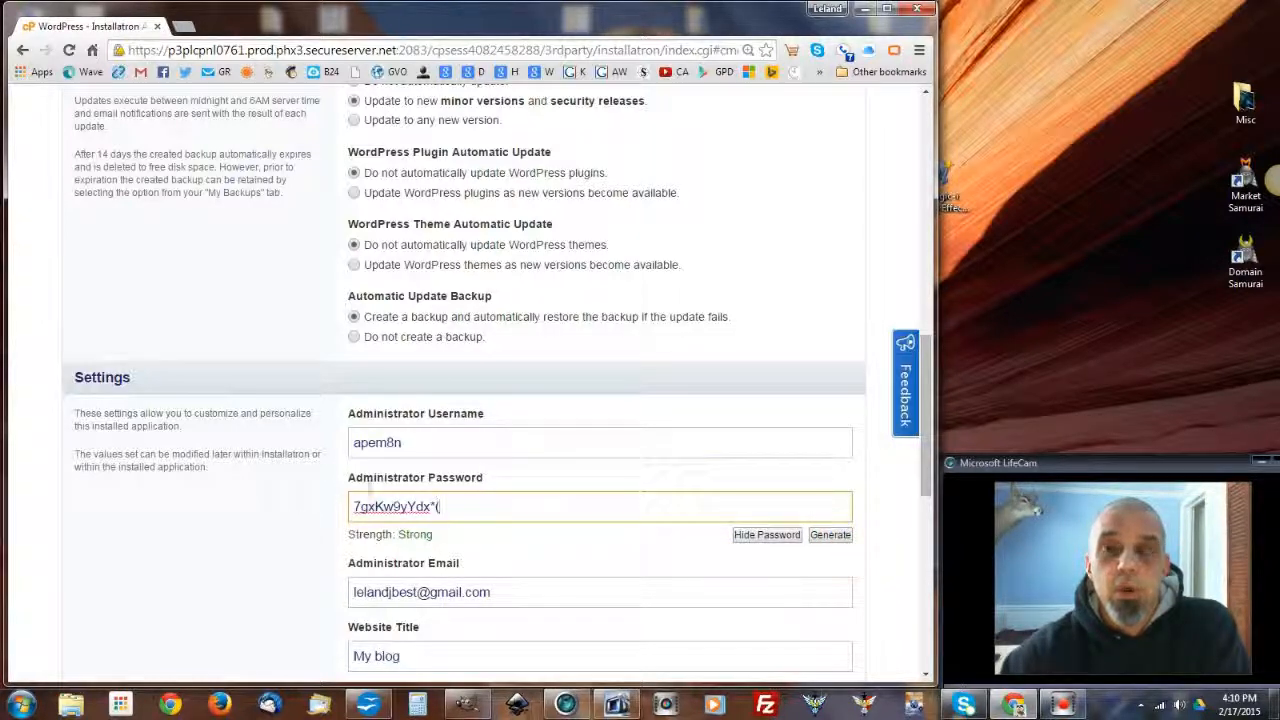
- Set the website title to "Best@Last!" and the website tagline to "The BEST of Everything"
scroll(636, 494, down, 1)
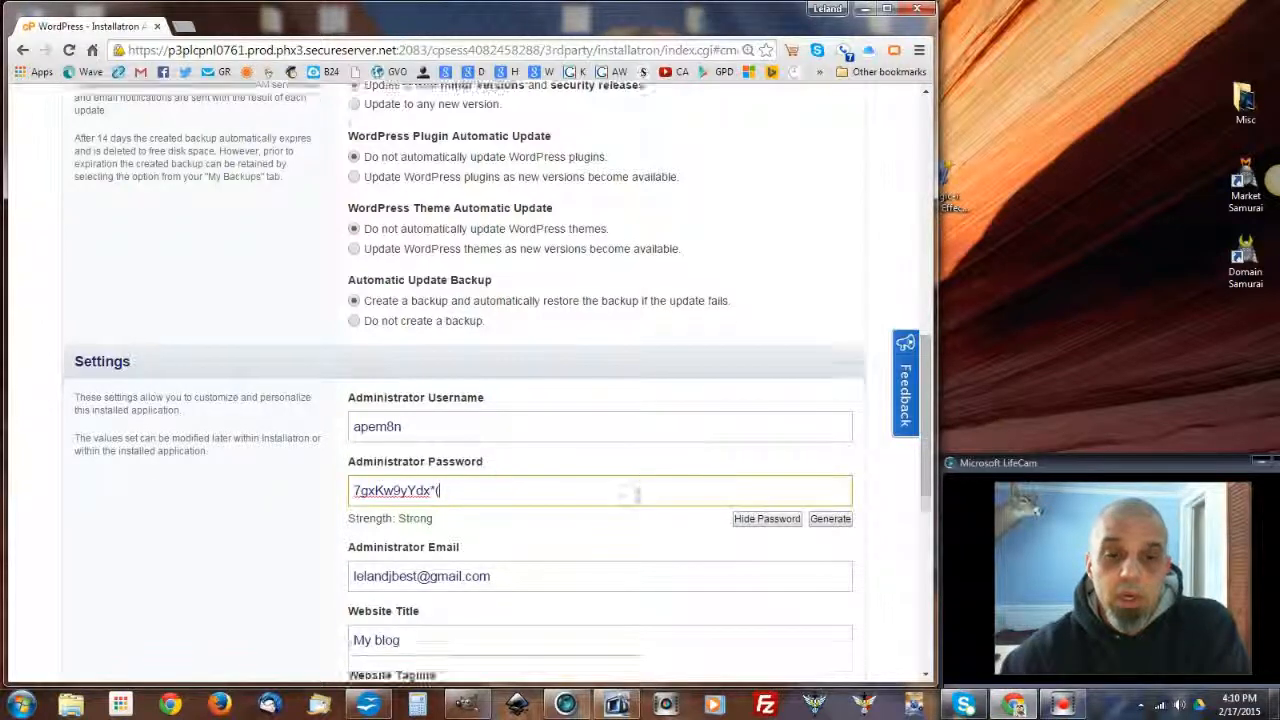
scroll(636, 494, down, 2)
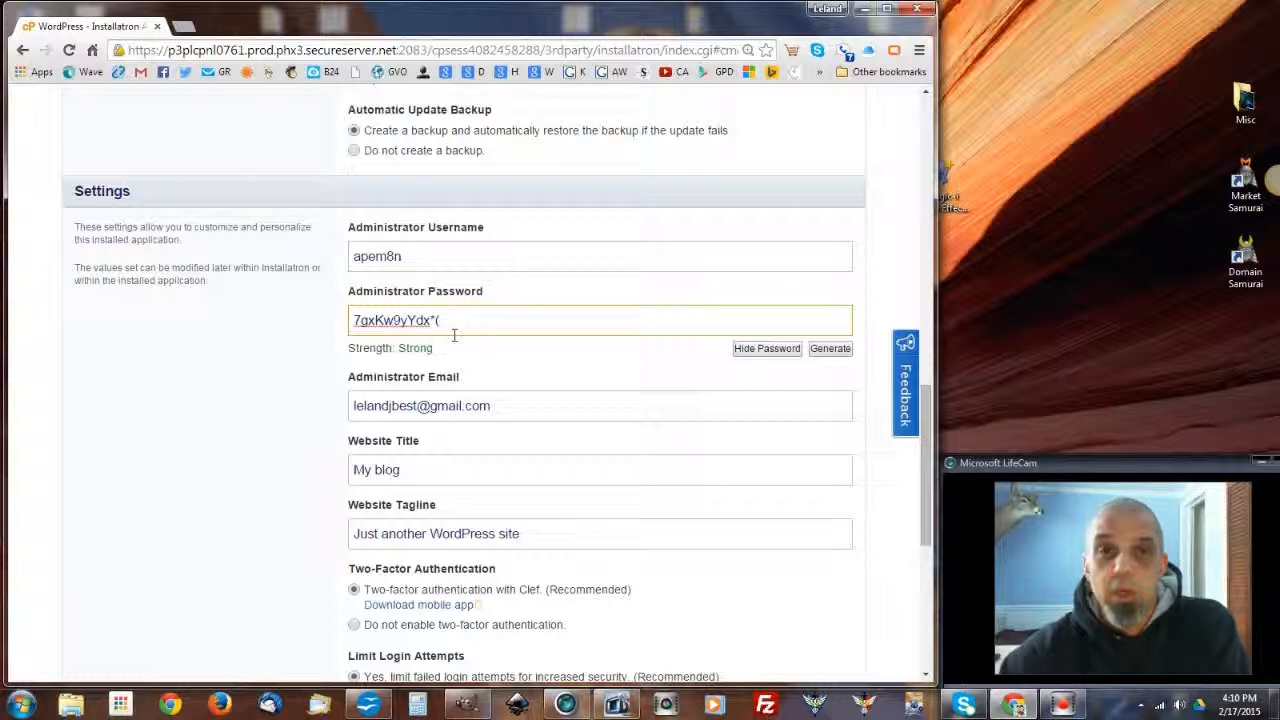
drag(423, 470, 349, 482)
text(Best@)
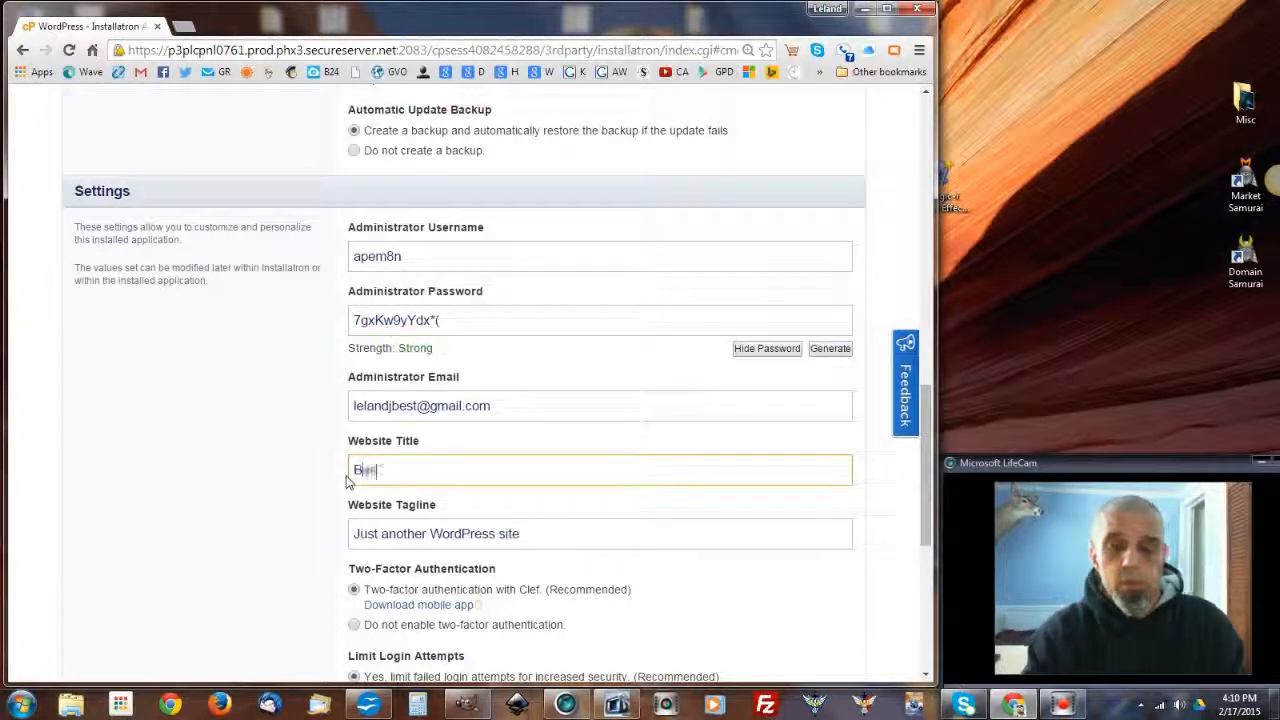
text(Last!)
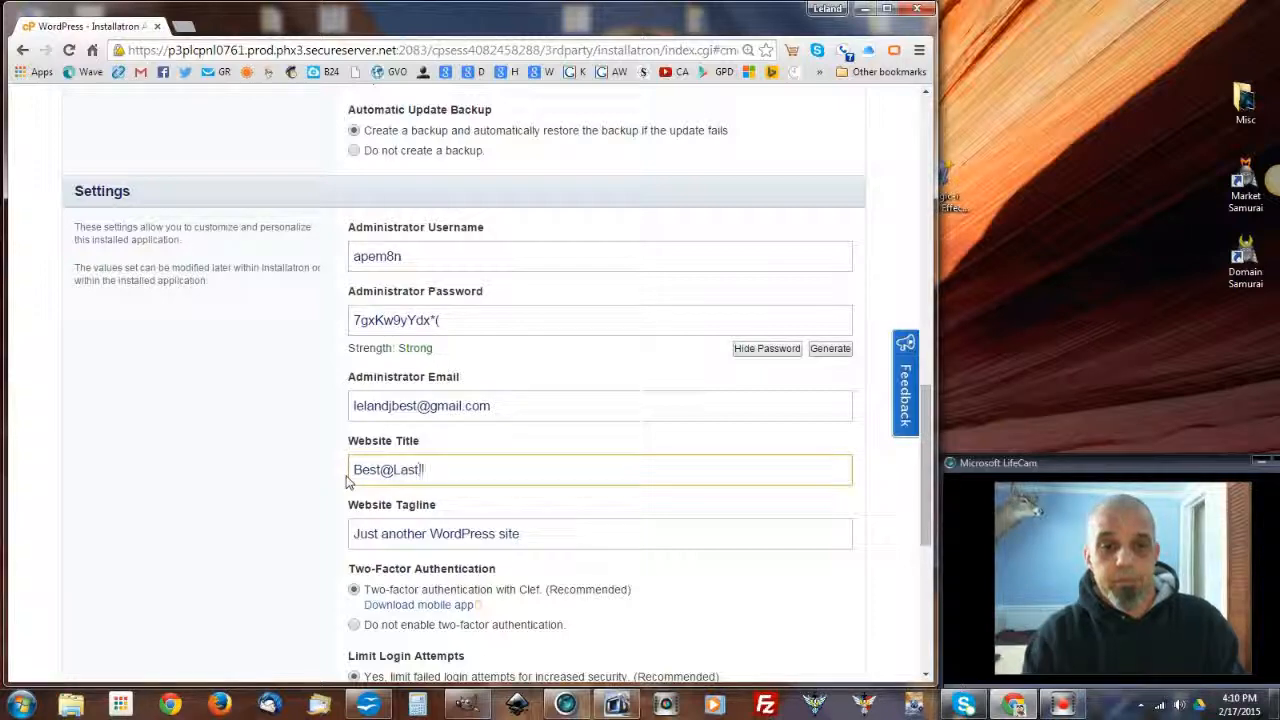
key(Tab)
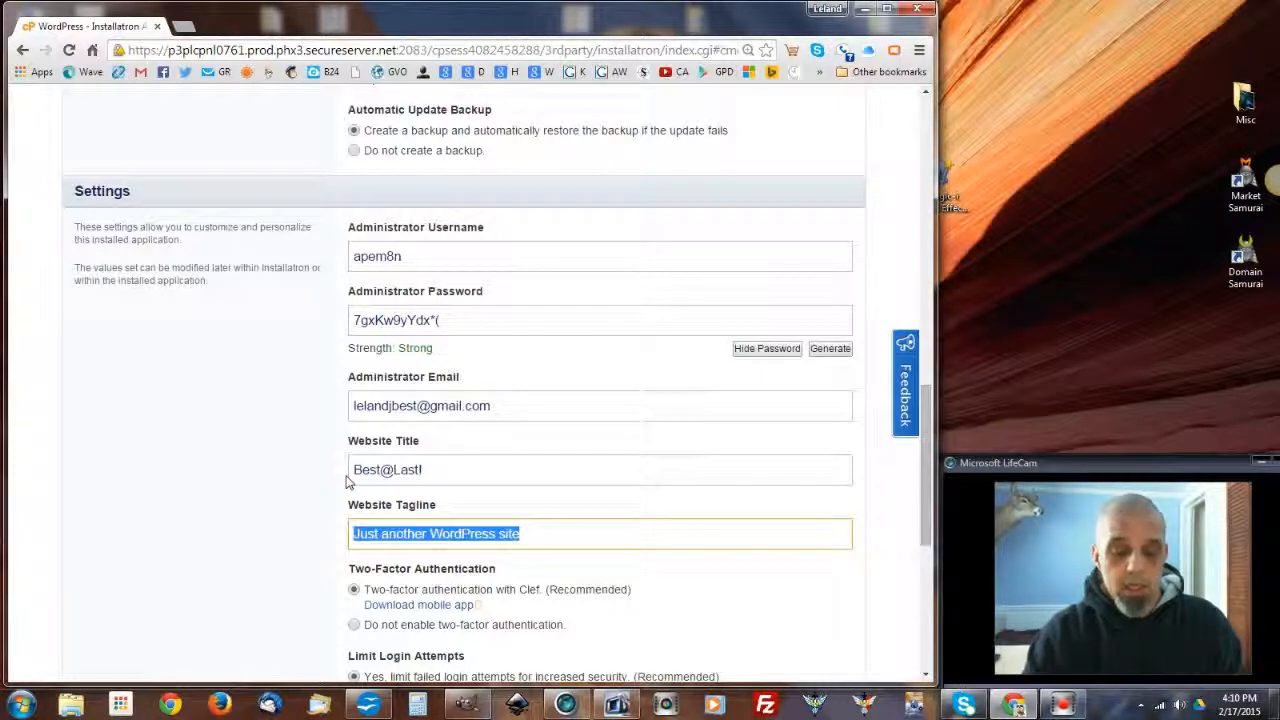
text(The BEST of Everything)
- Choose not to limit failed login attempts and opt to manage the advanced settings manually
scroll(352, 560, down, 2)
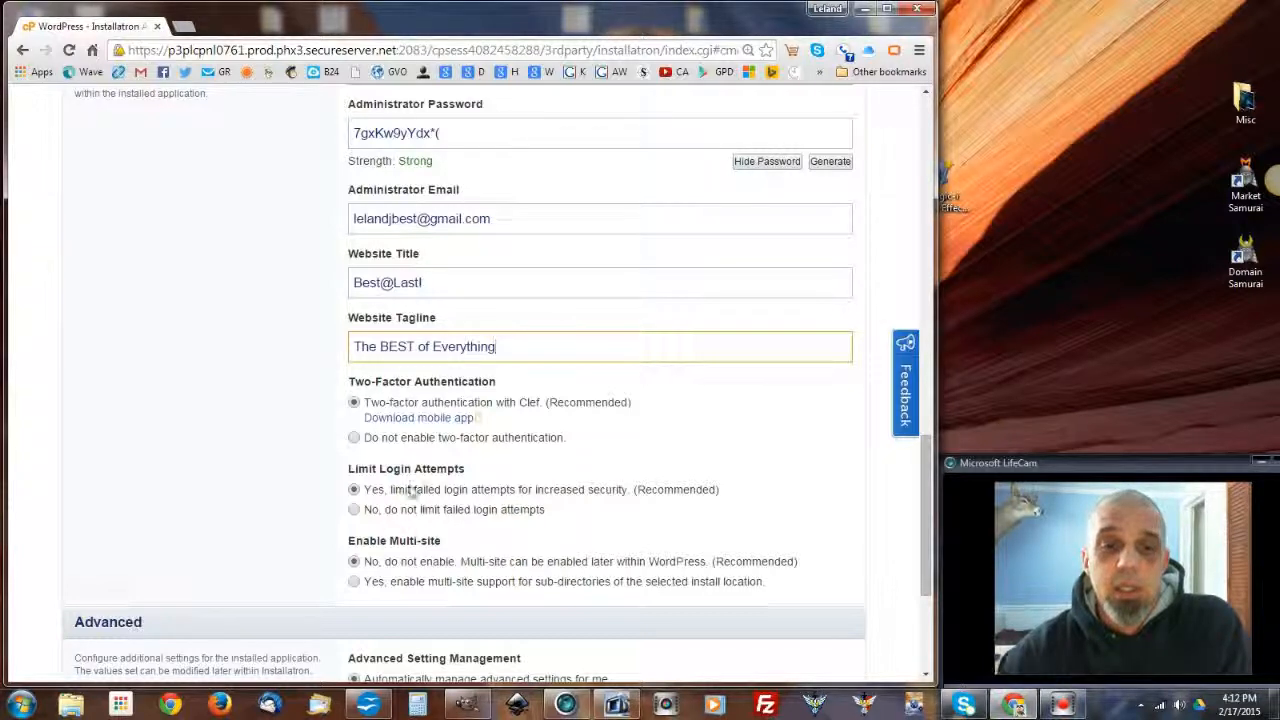
scroll(440, 480, down, 1)
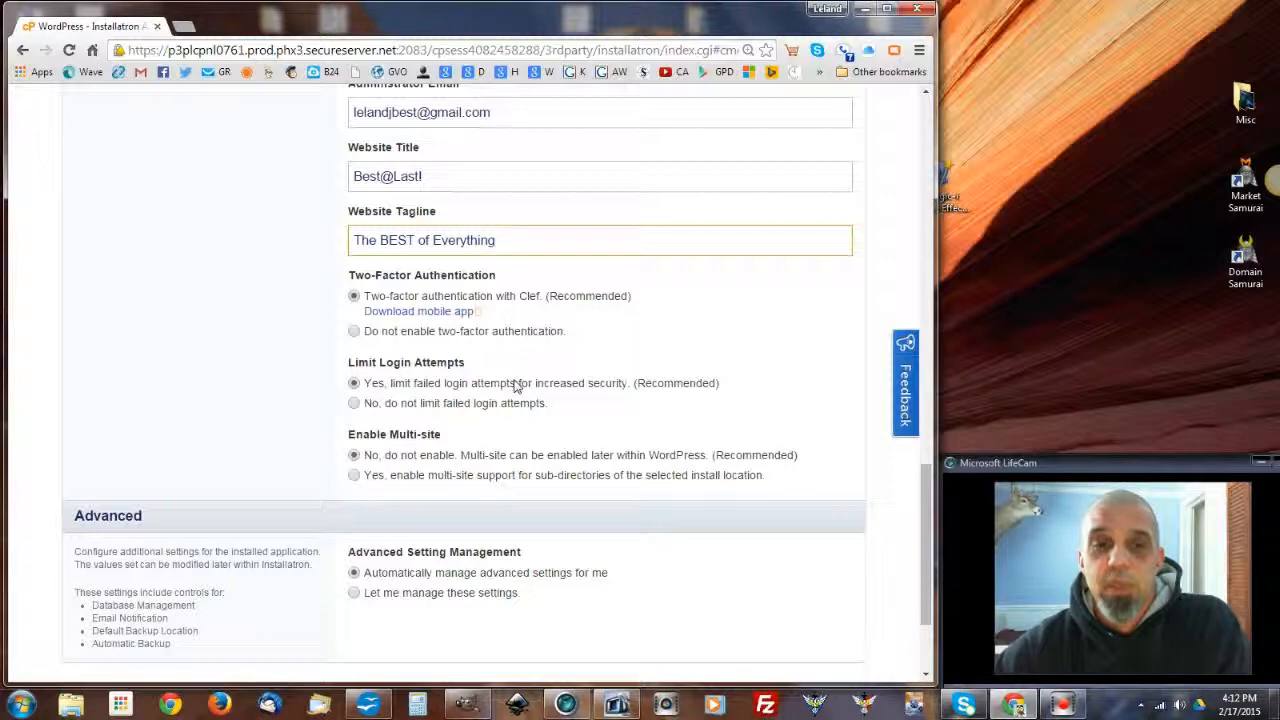
click(355, 403)
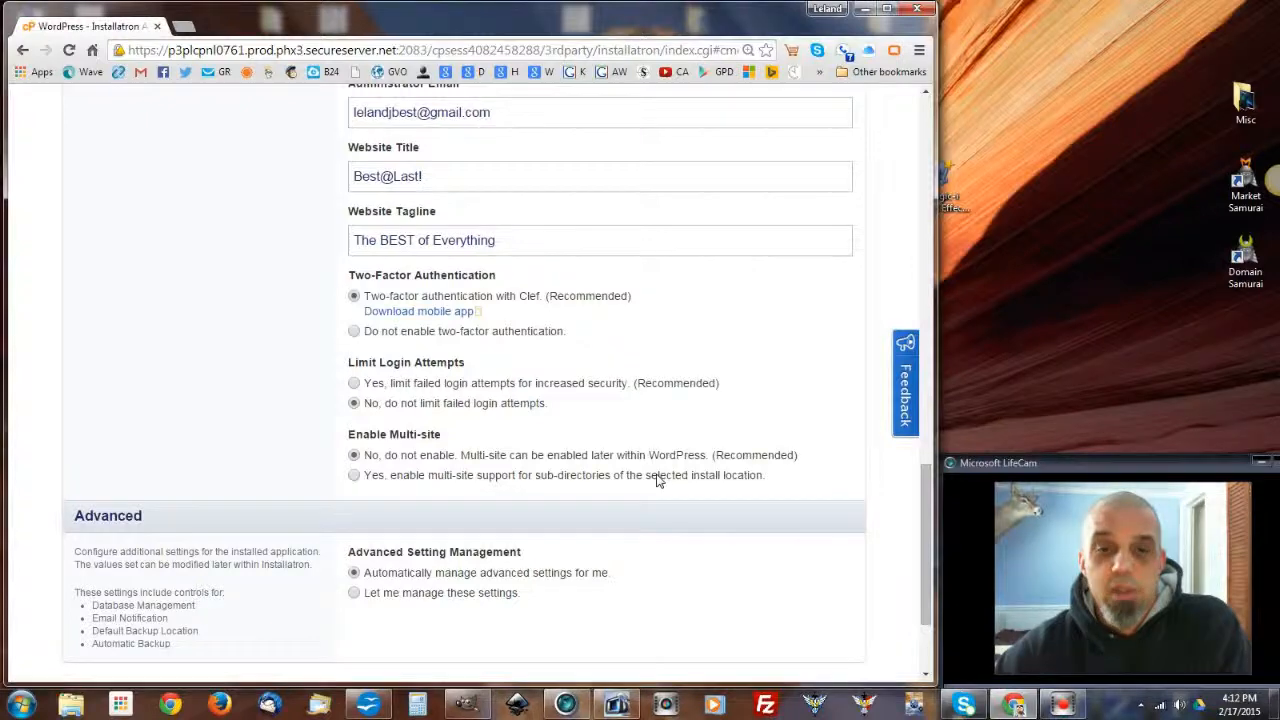
scroll(655, 480, down, 3)
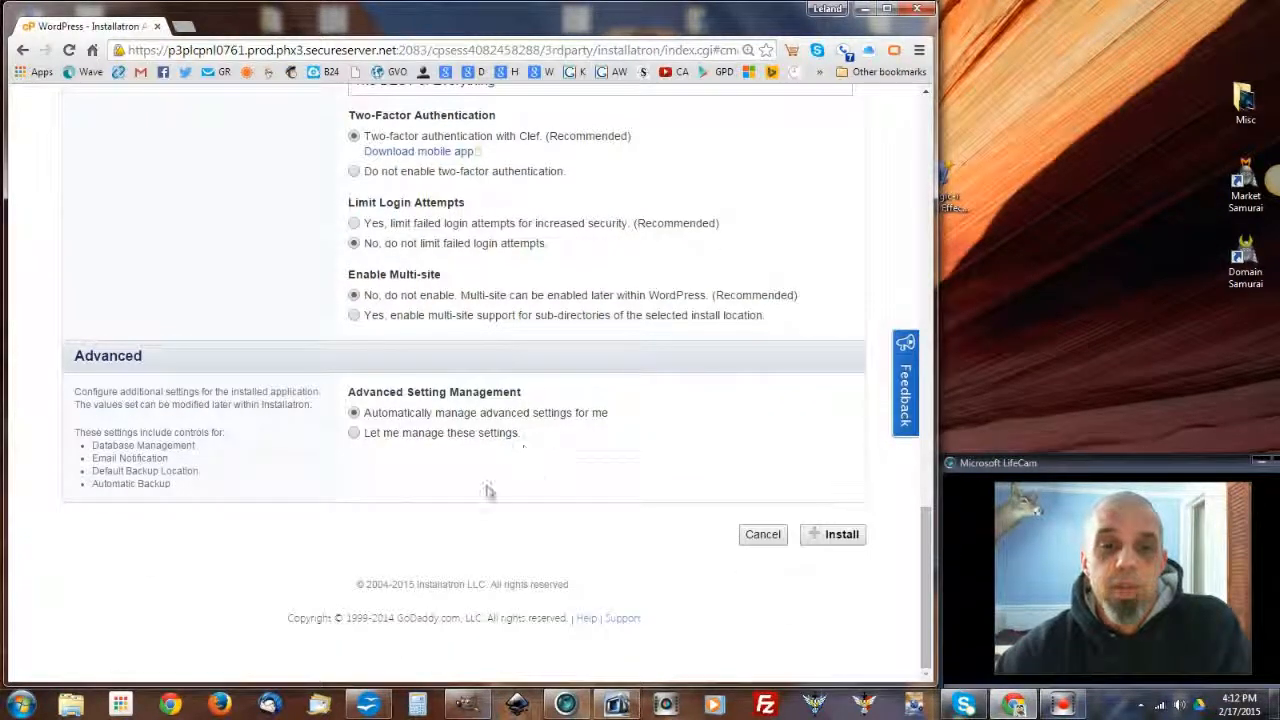
click(376, 435)
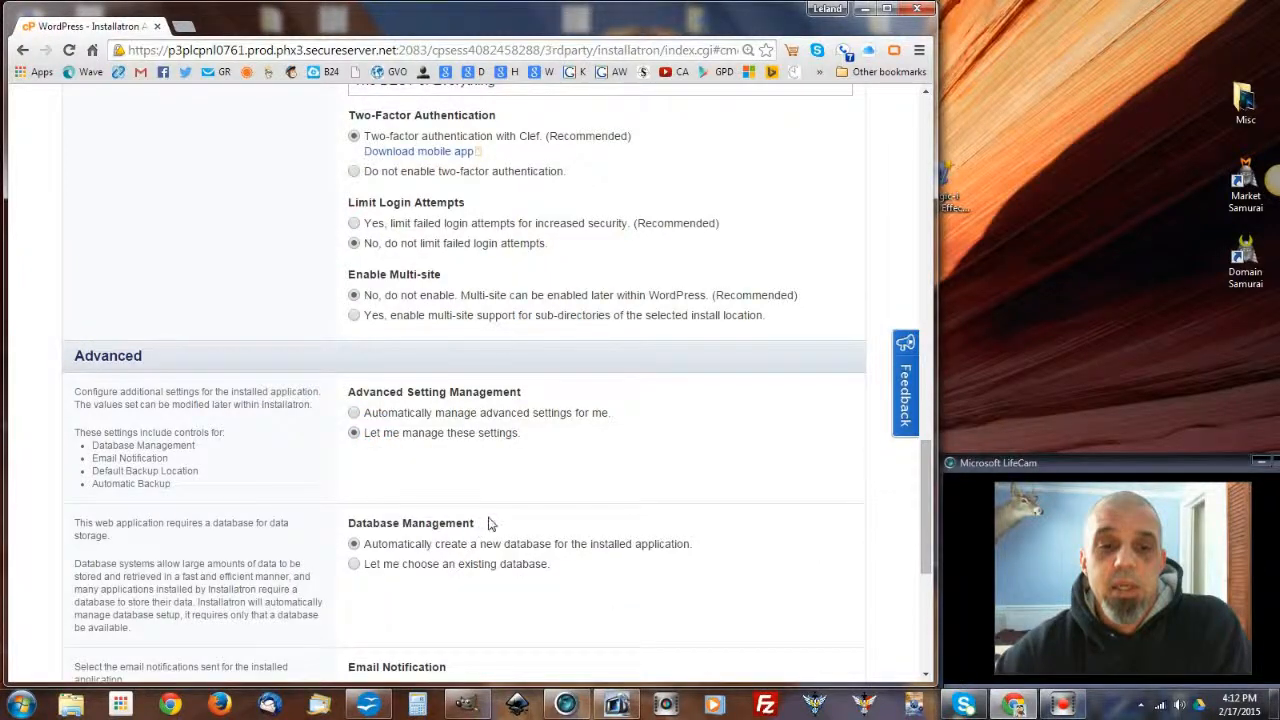
- Review the database management and individual email notification options, keeping all email notifications sent for the installed application
scroll(490, 522, down, 4)
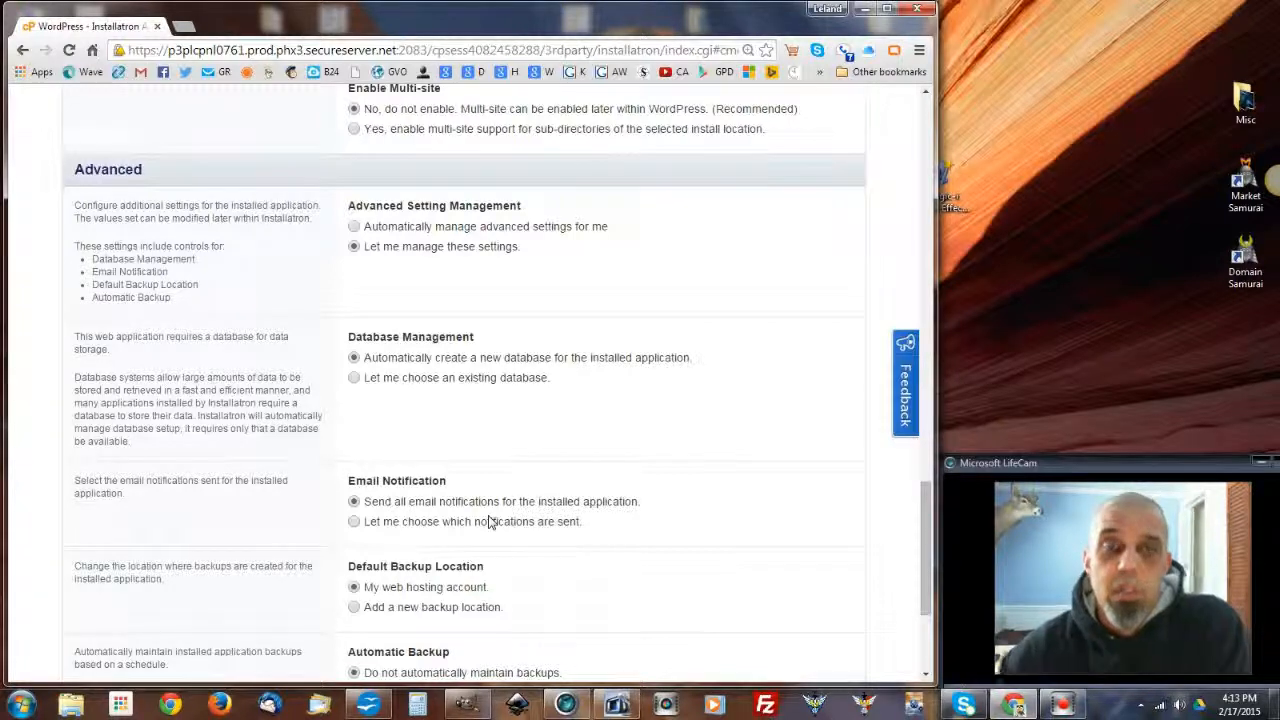
scroll(451, 520, down, 1)
scroll(512, 482, down, 1)
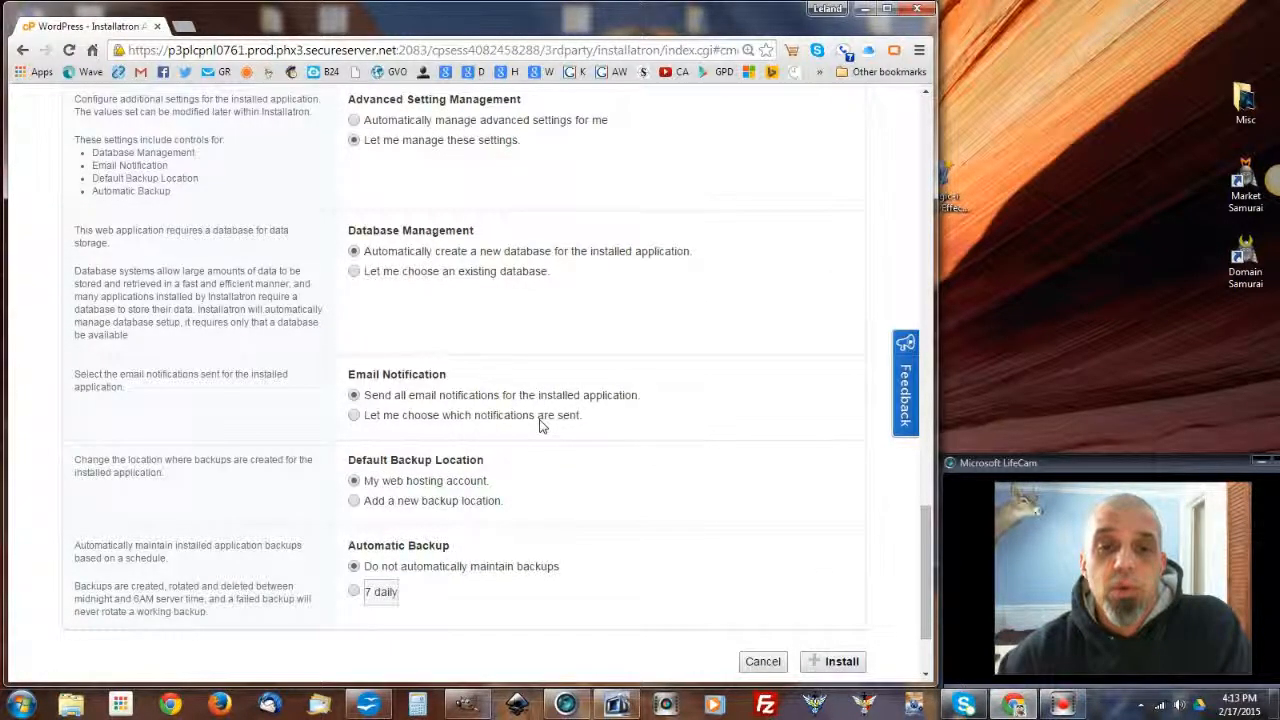
click(537, 420)
scroll(488, 466, down, 3)
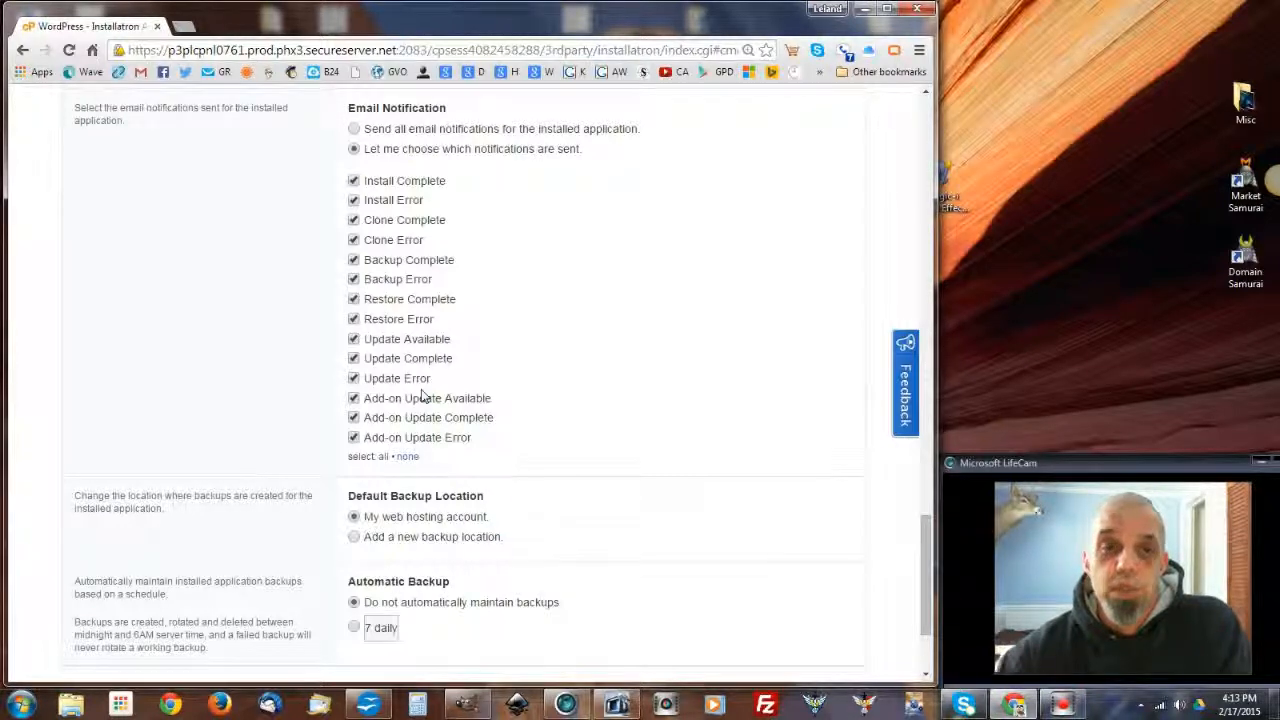
click(368, 130)
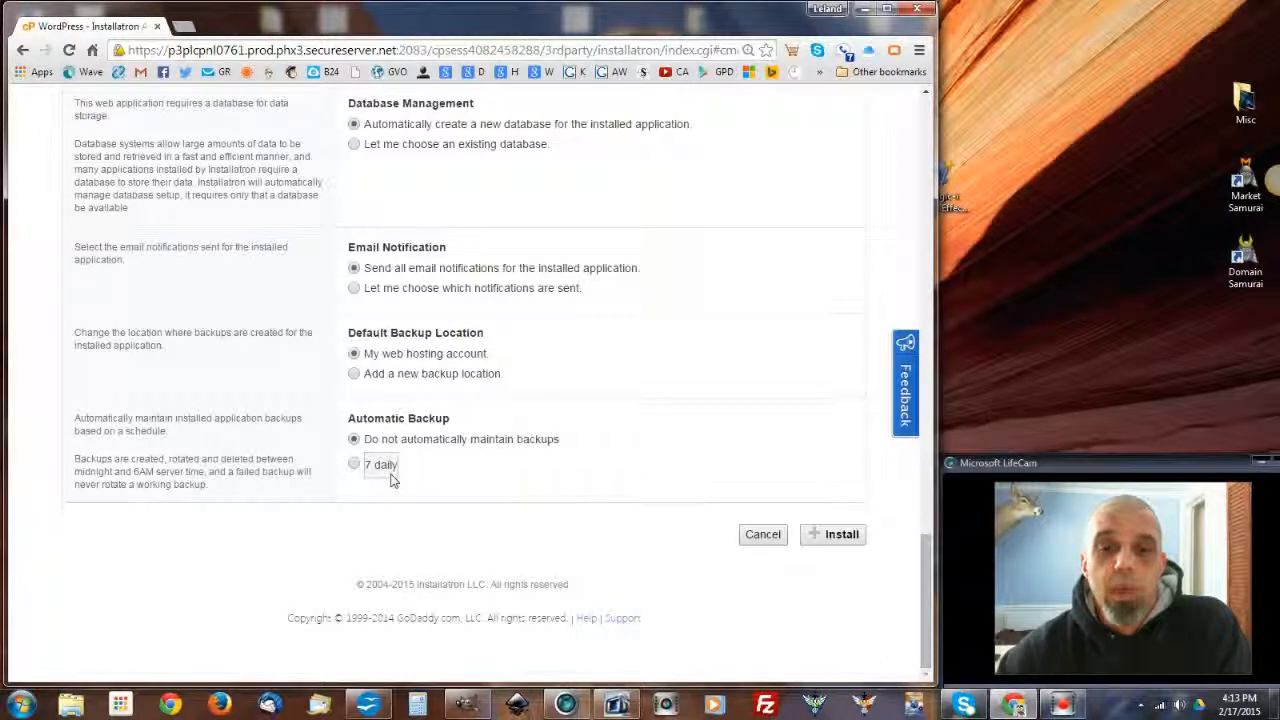
- Check the 7 daily automatic backup option, choose not to automatically maintain backups, and start the WordPress installation
mouse_move(390, 478)
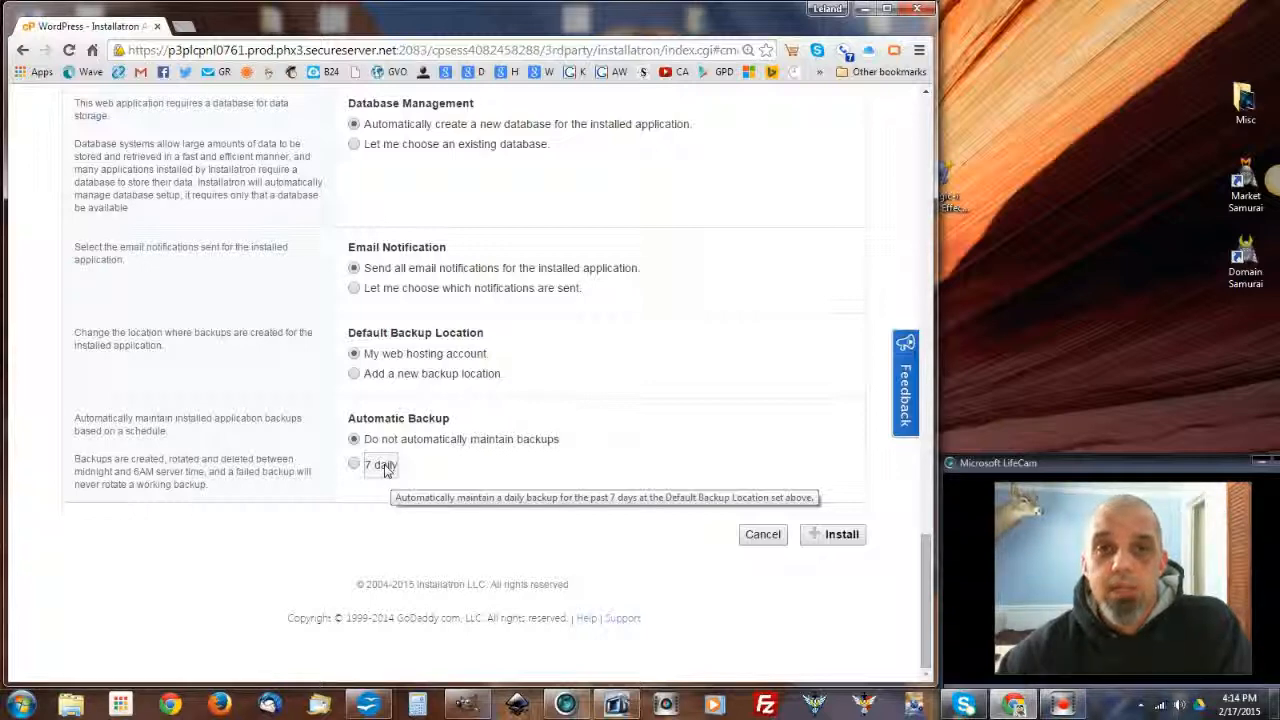
click(386, 468)
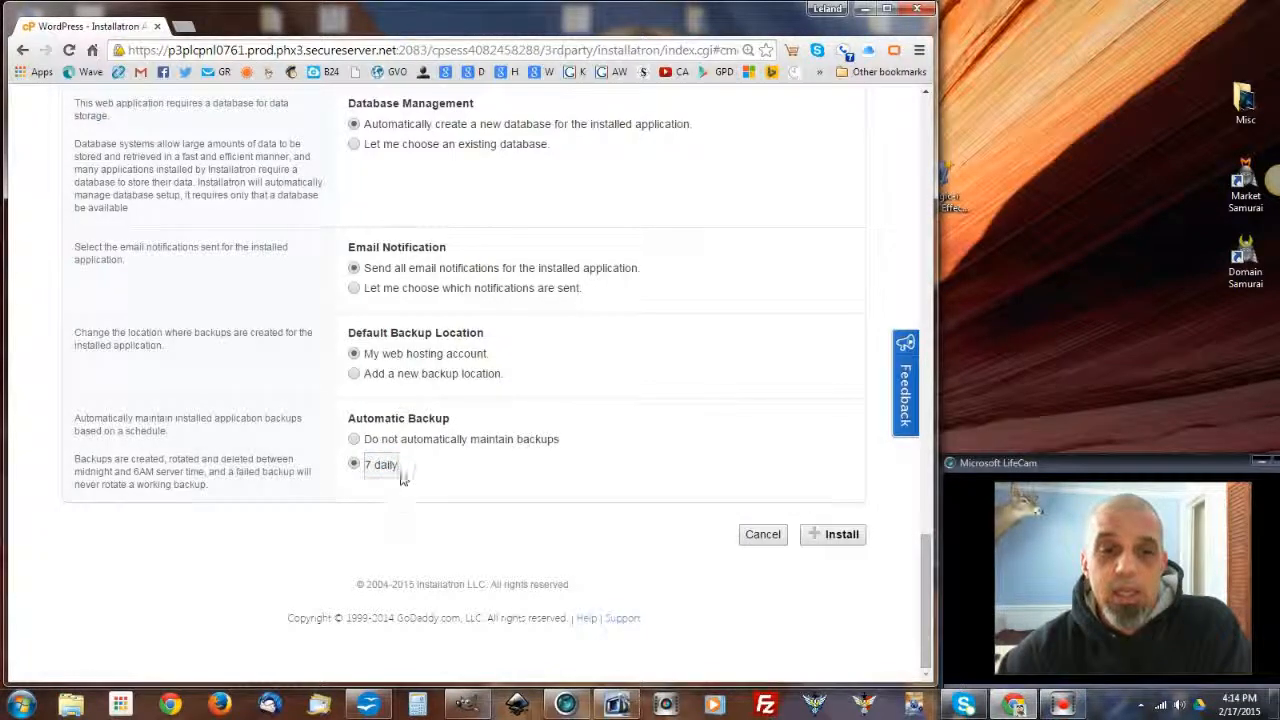
click(404, 447)
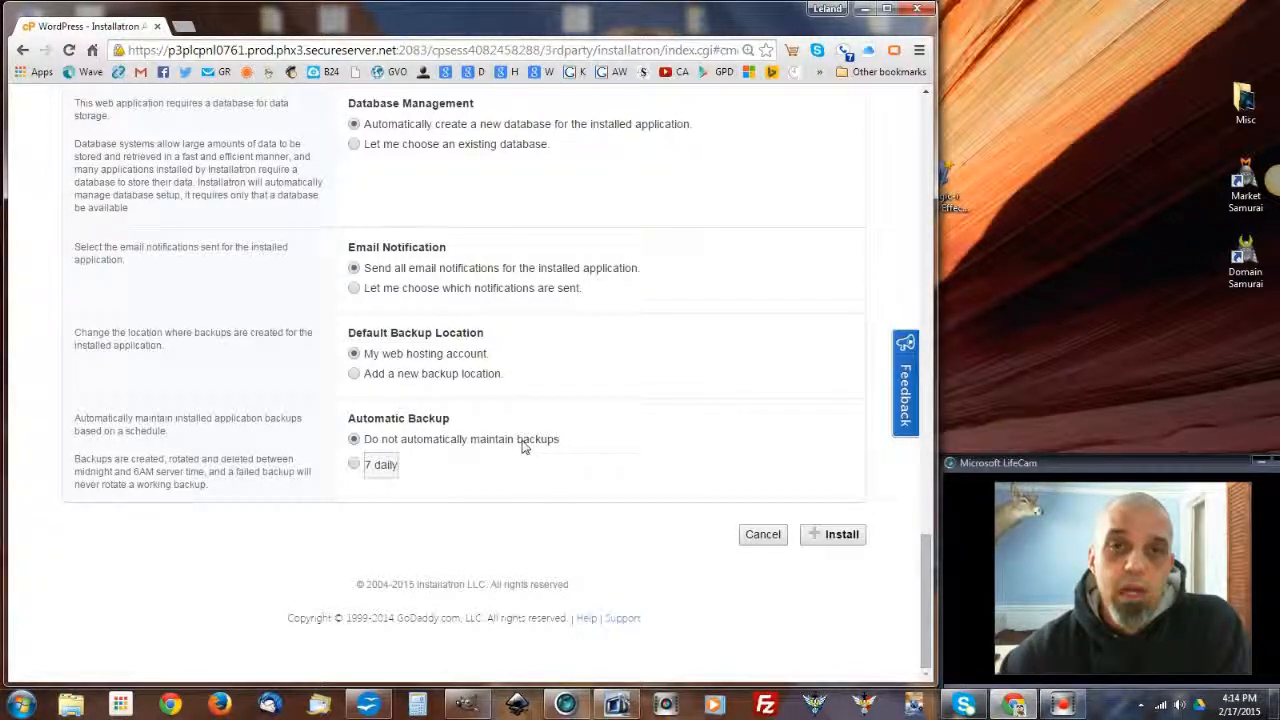
click(851, 536)
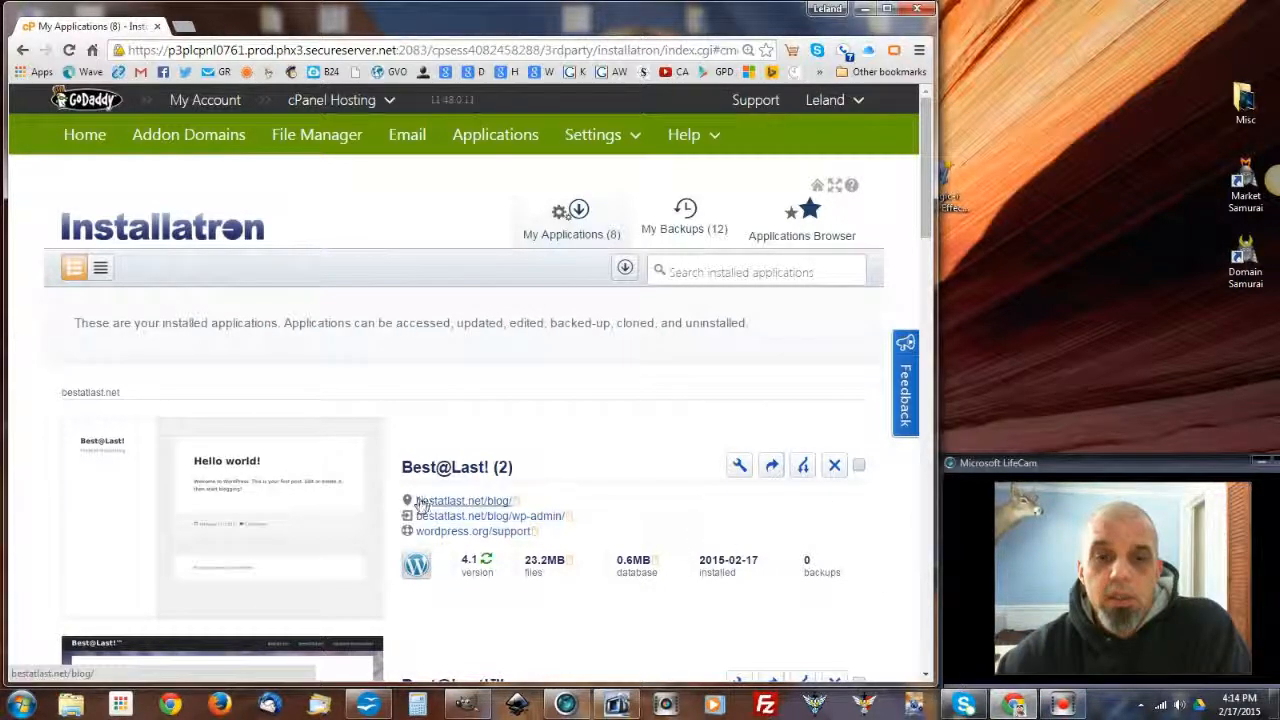
- Open the newly installed site at bestatlast.net/blog/ and go to its WordPress dashboard
click(492, 508)
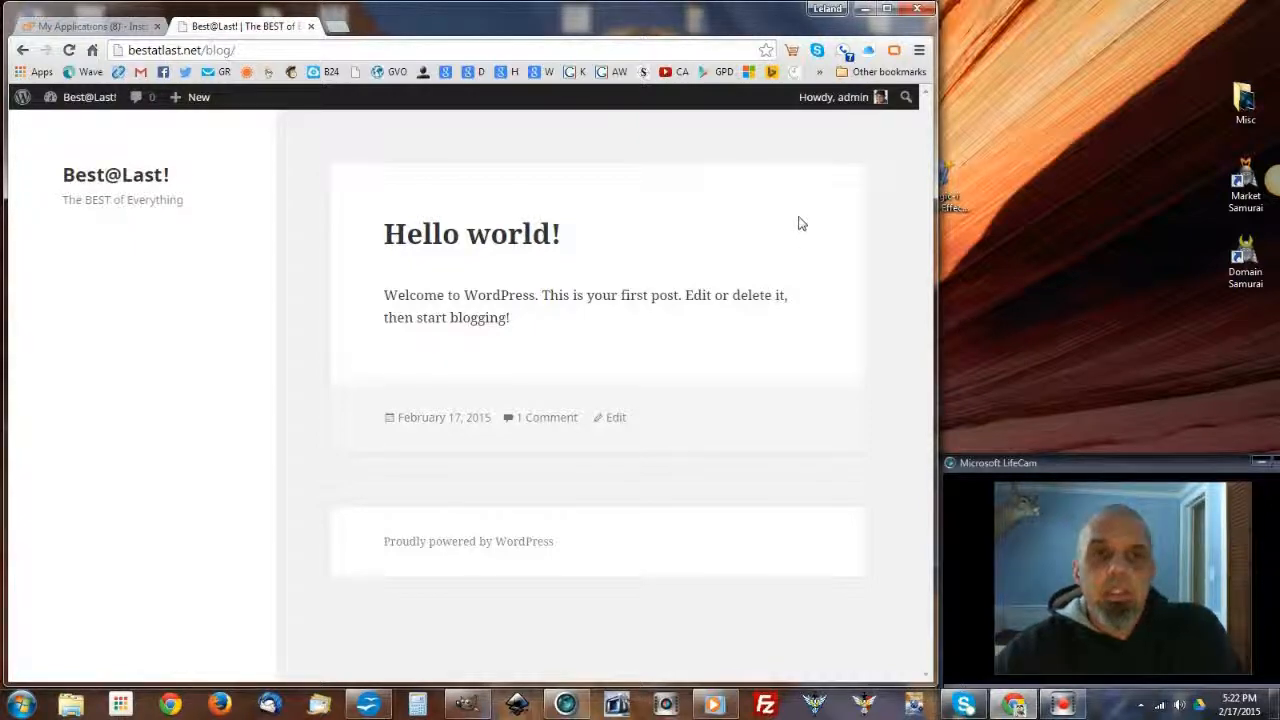
mouse_move(104, 101)
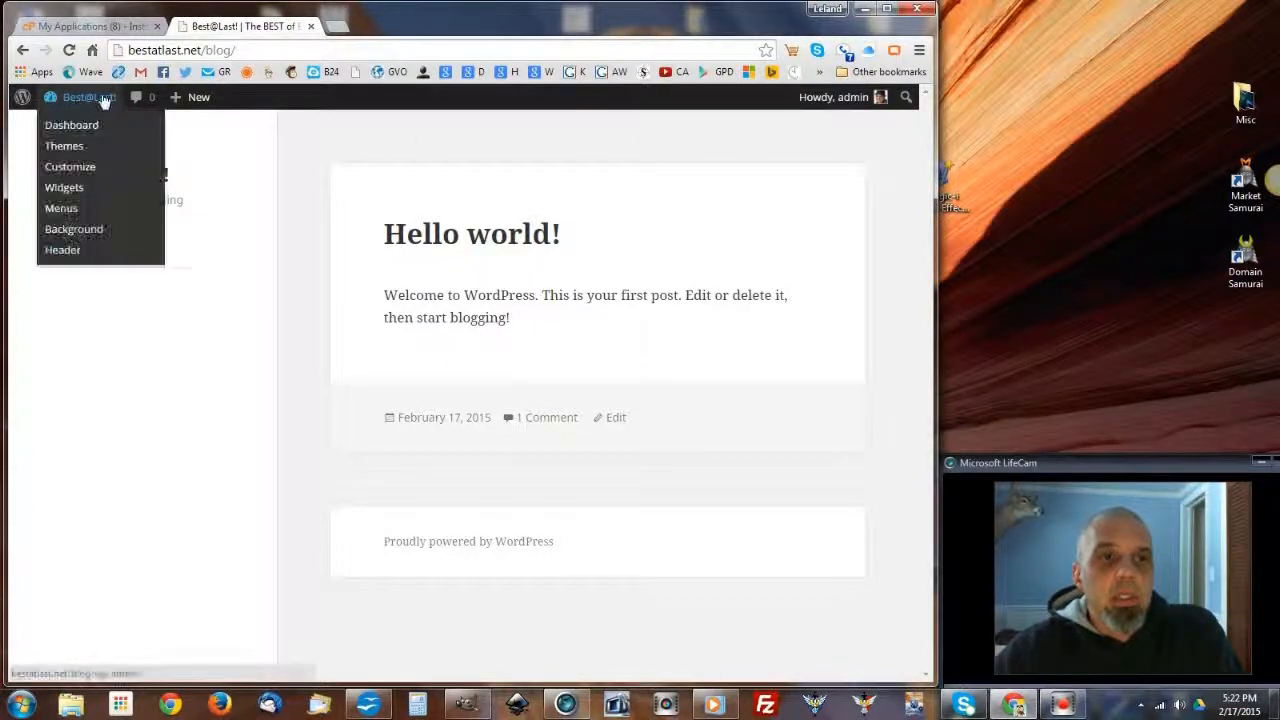
click(160, 208)
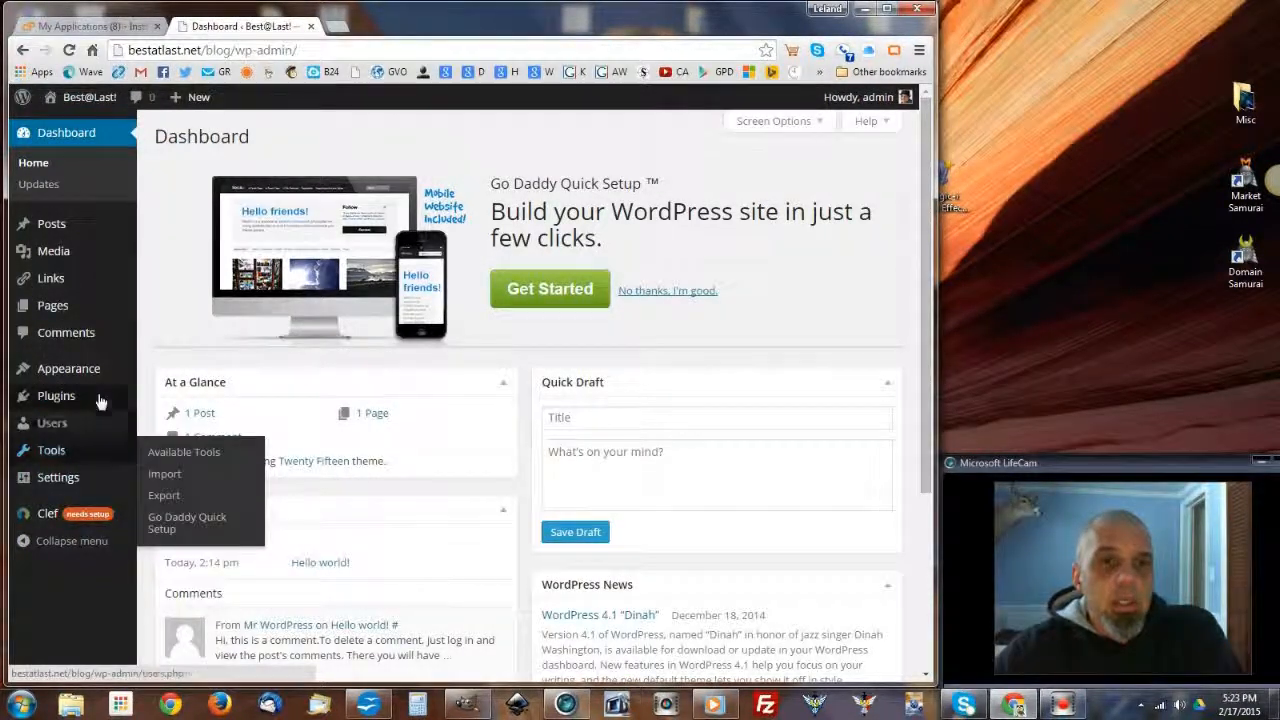
- Open the site's installed themes and browse the featured themes available to add
mouse_move(70, 368)
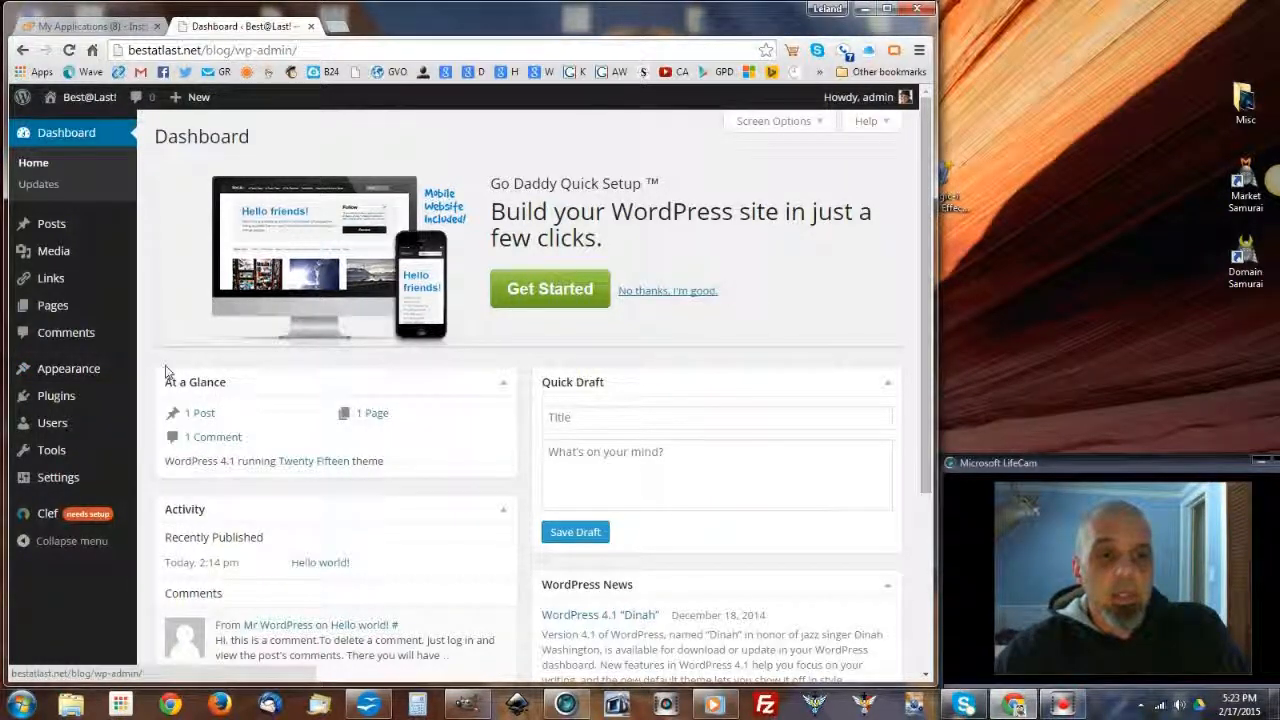
click(185, 372)
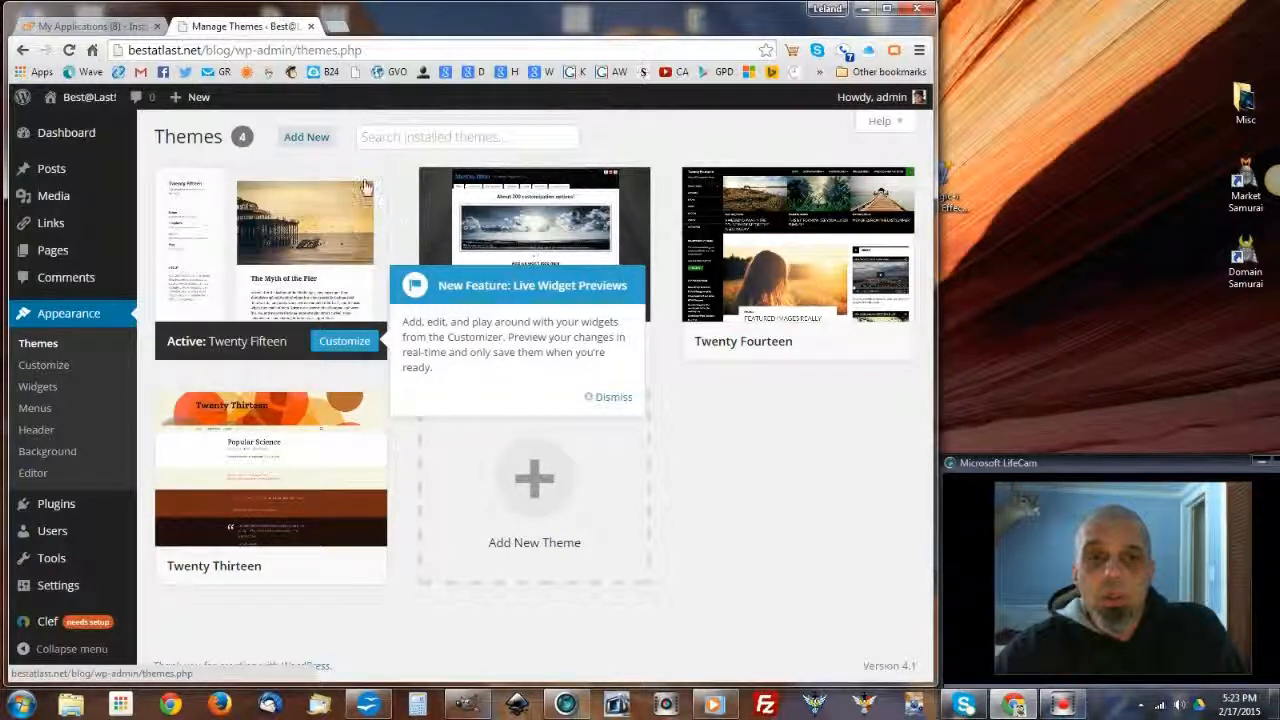
click(306, 137)
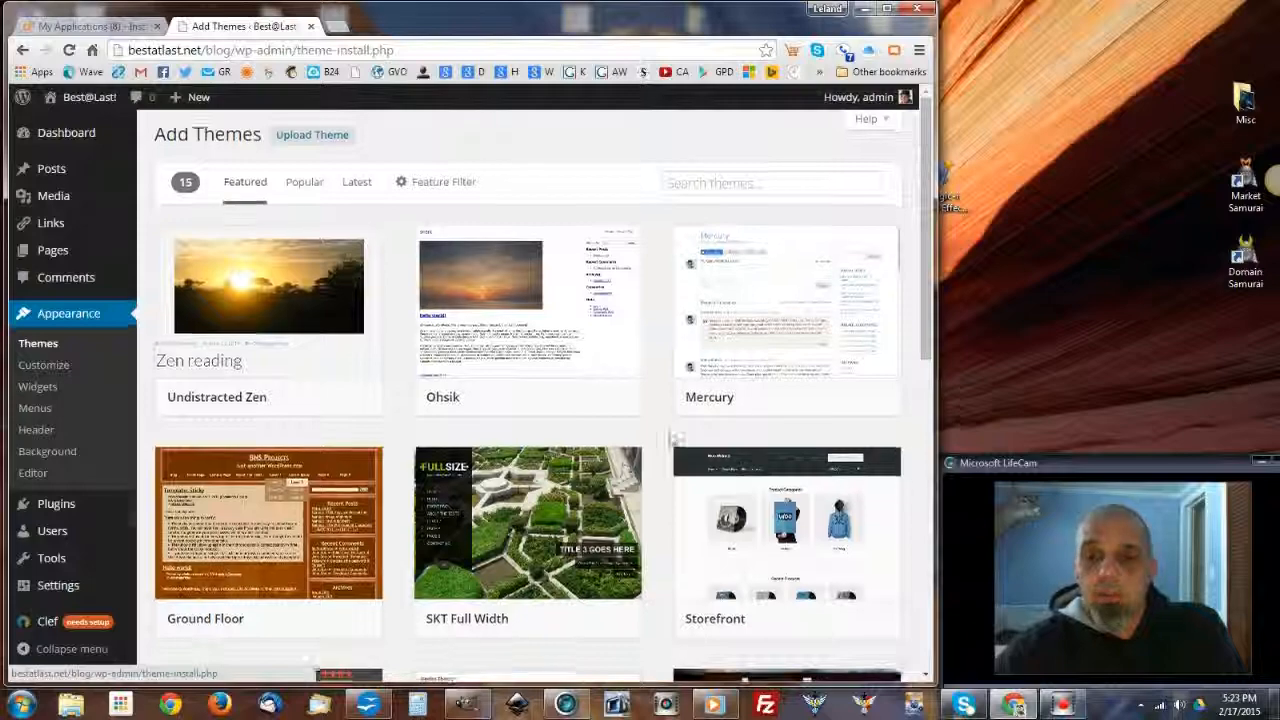
scroll(668, 441, down, 1)
scroll(668, 441, down, 6)
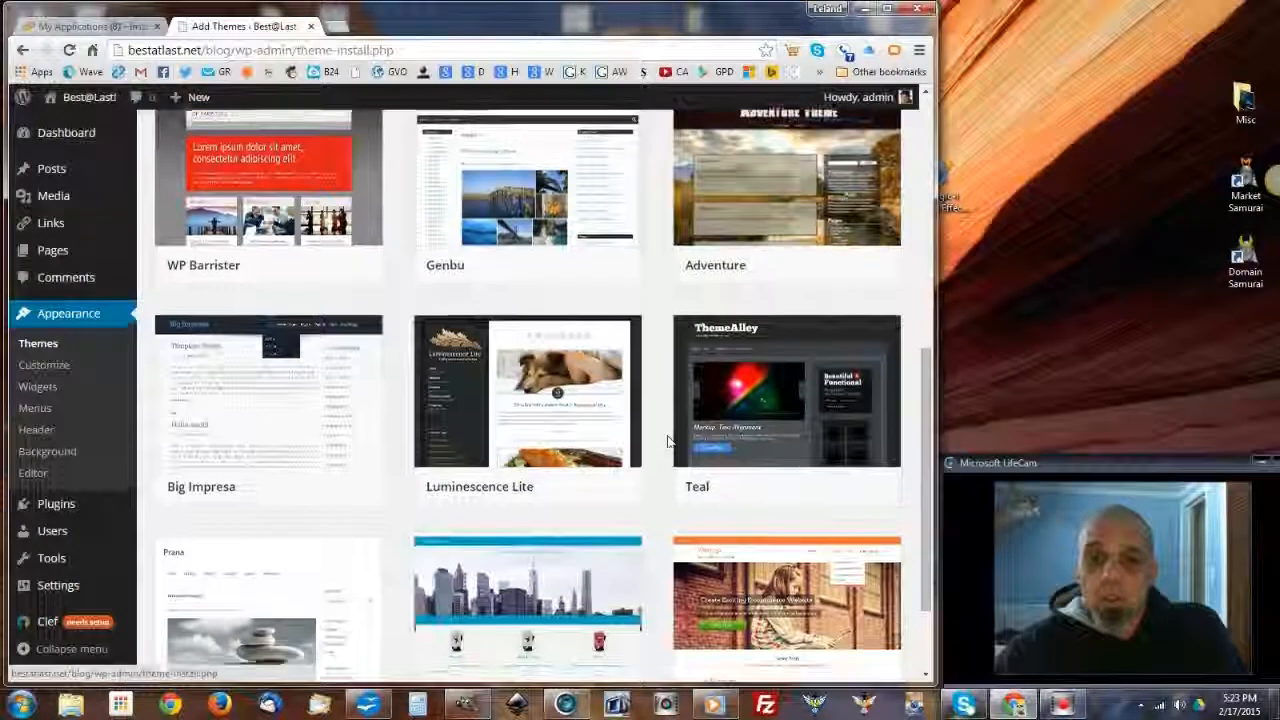
scroll(668, 441, up, 2)
scroll(668, 441, down, 2)
scroll(489, 537, up, 4)
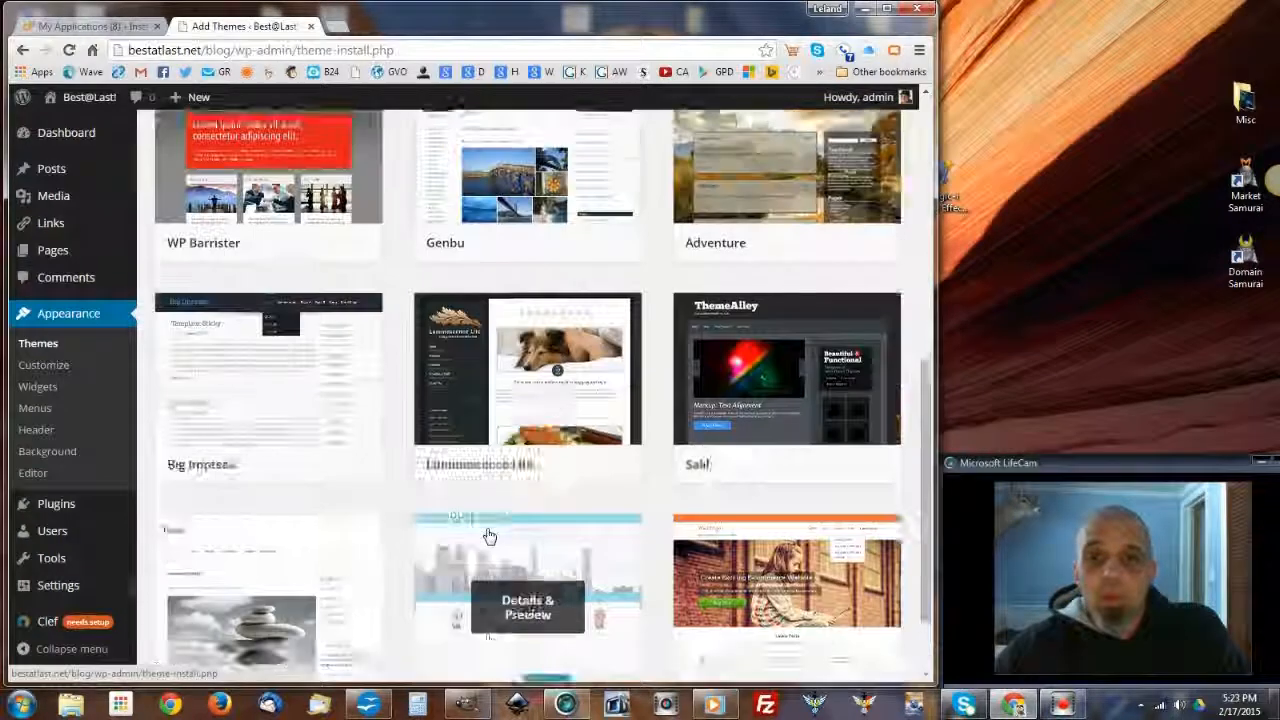
scroll(489, 537, up, 3)
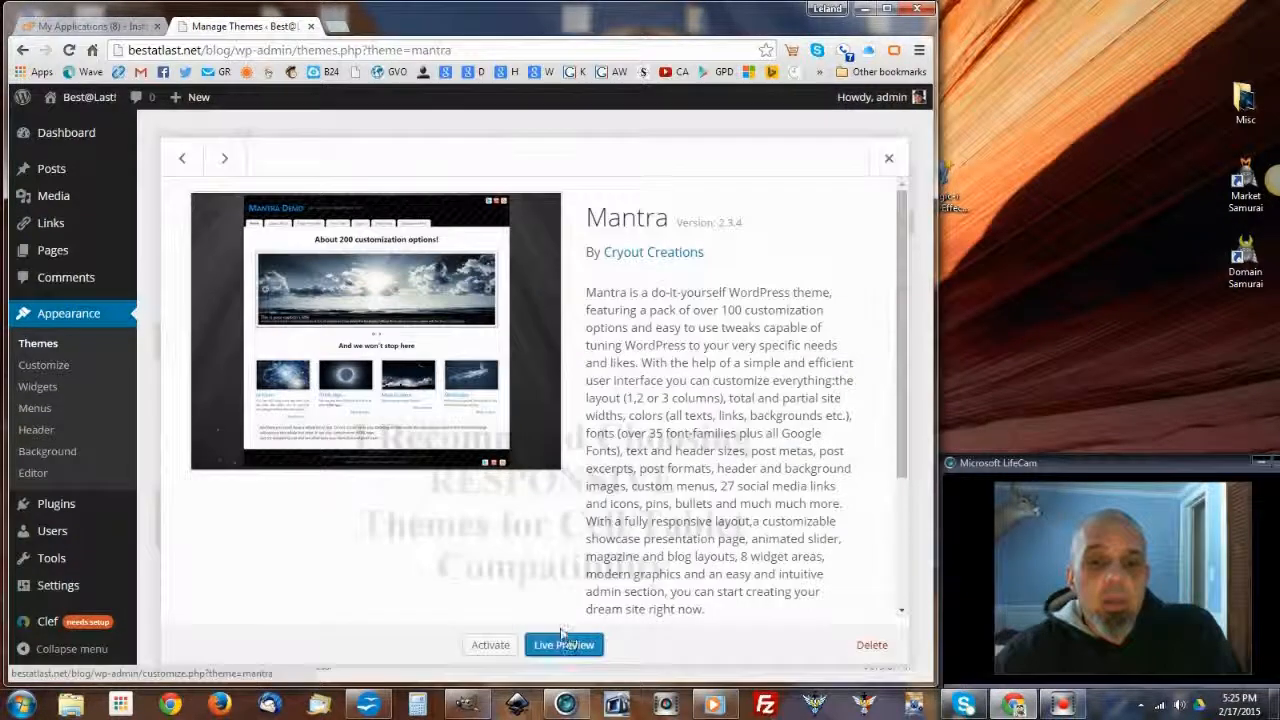
- Start a live preview of the Mantra theme and show its site title and tagline settings
click(562, 644)
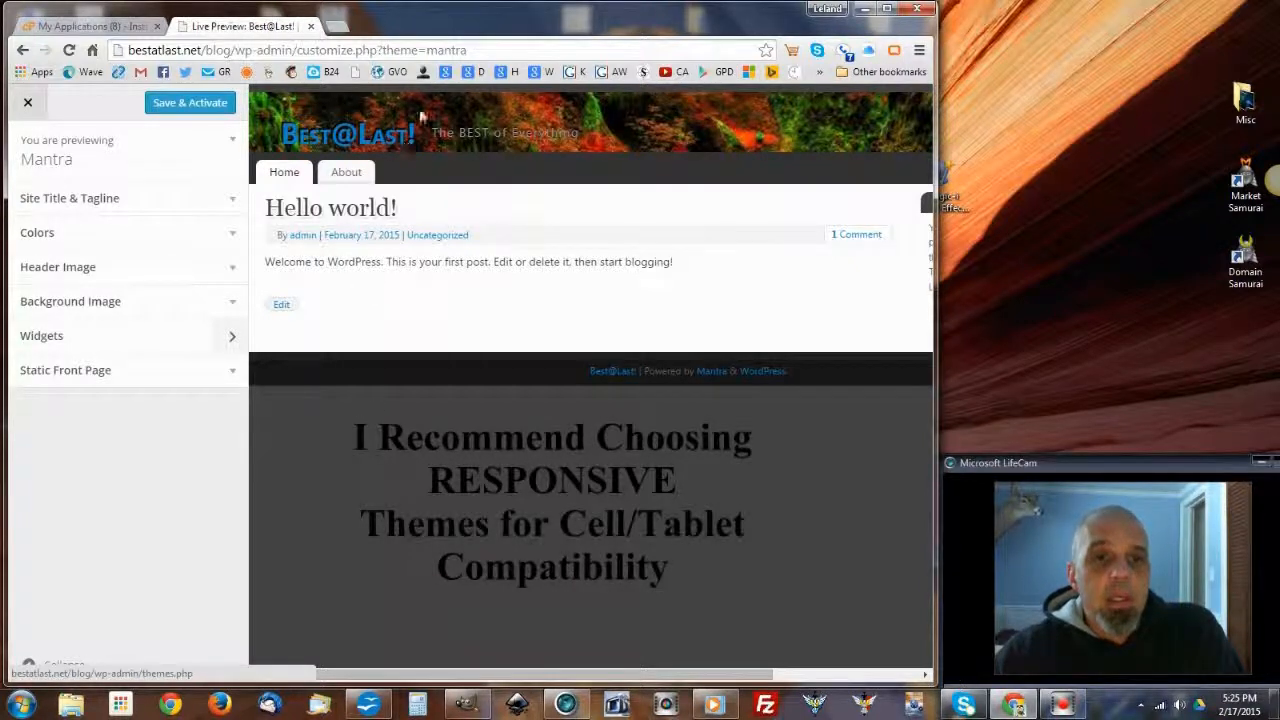
click(222, 203)
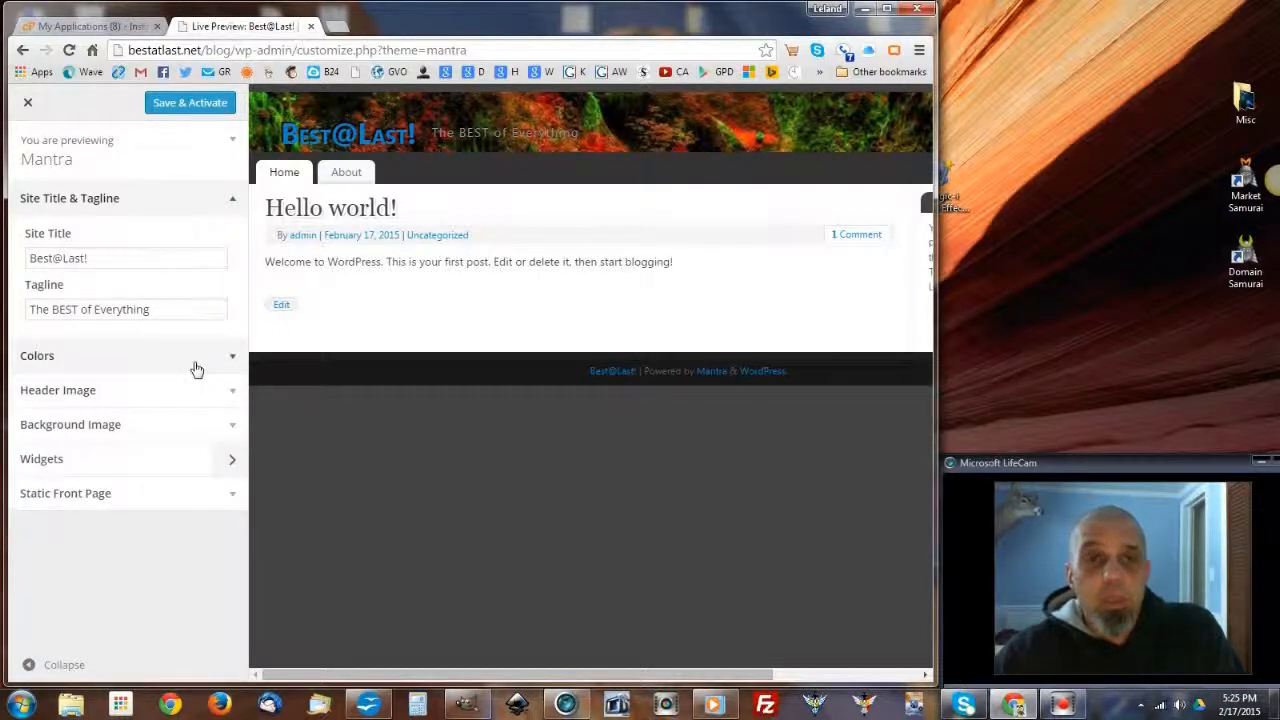
- Set the Mantra theme's background color to the purple swatch #8224e3
click(233, 368)
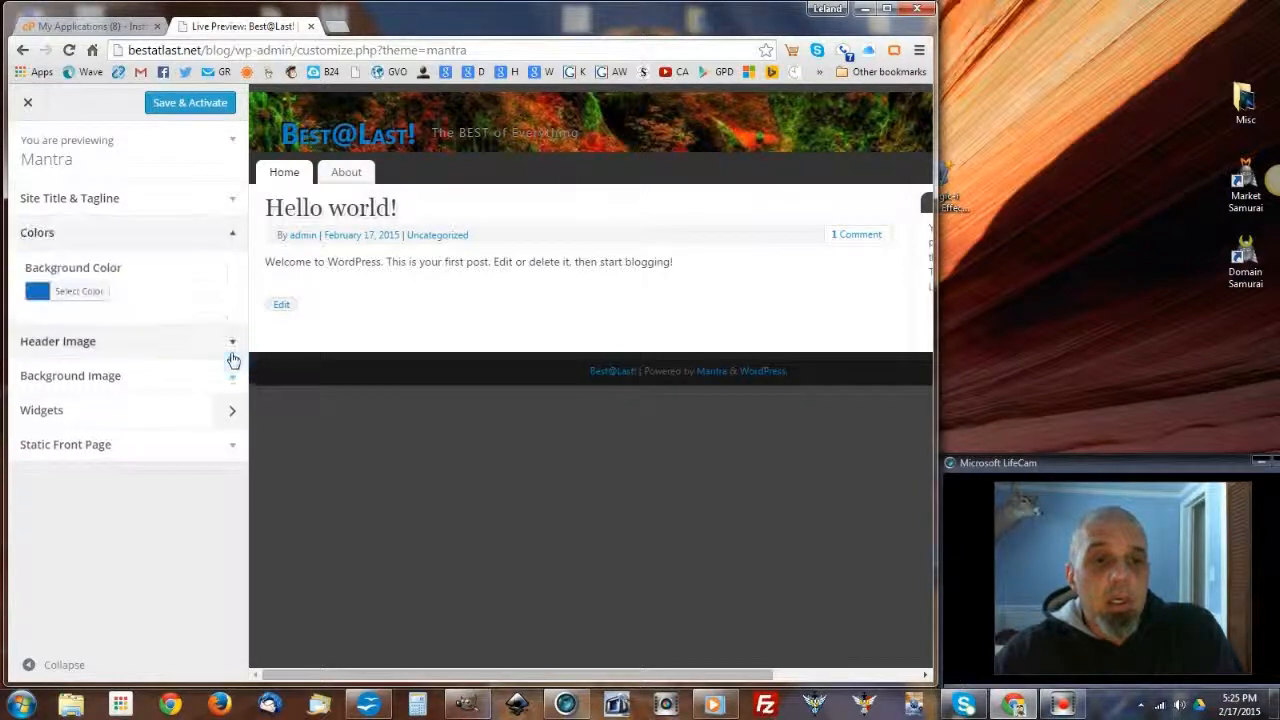
click(85, 291)
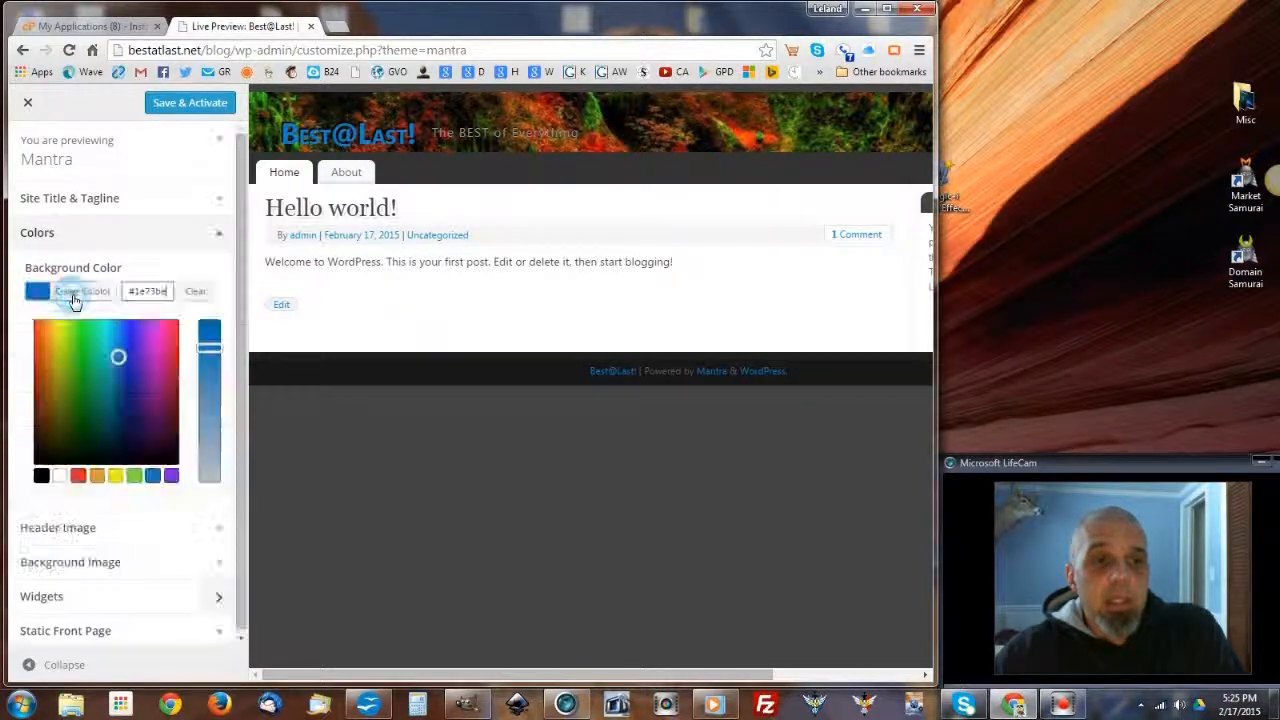
click(172, 478)
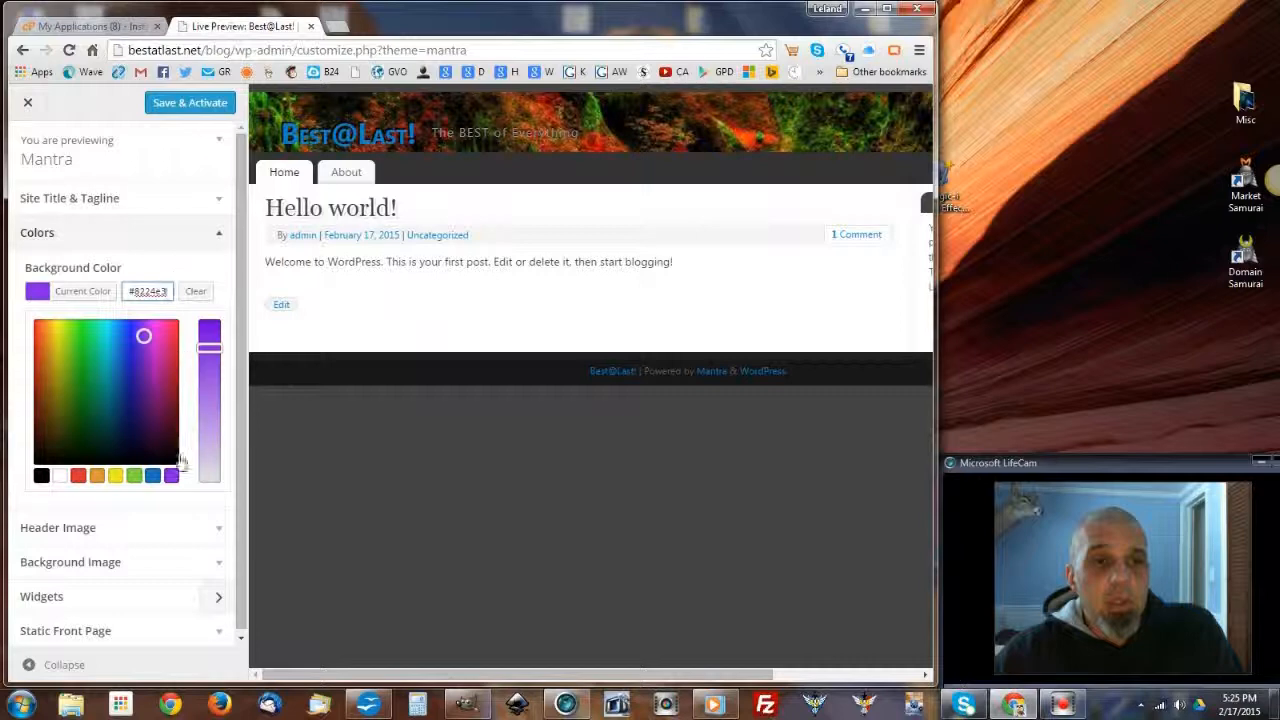
- Hide the current header image and select cropped-showcase-banner.jpg from the media library for a new header
click(155, 528)
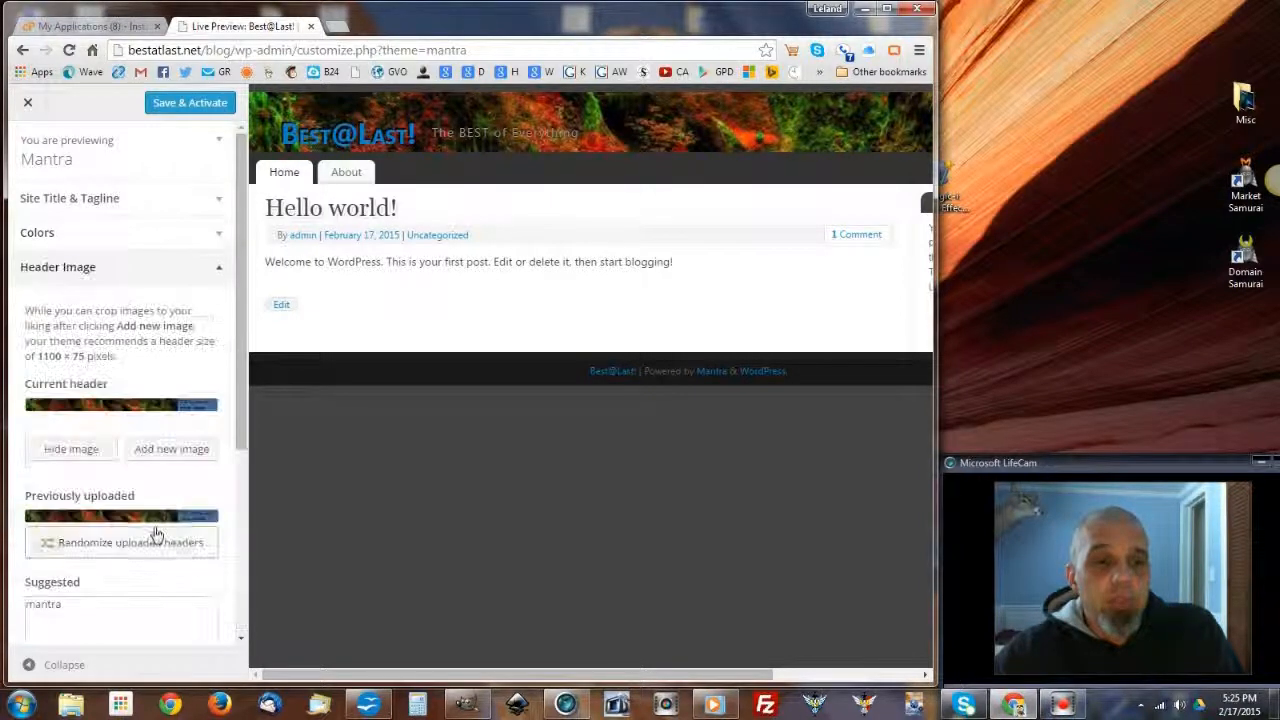
click(97, 452)
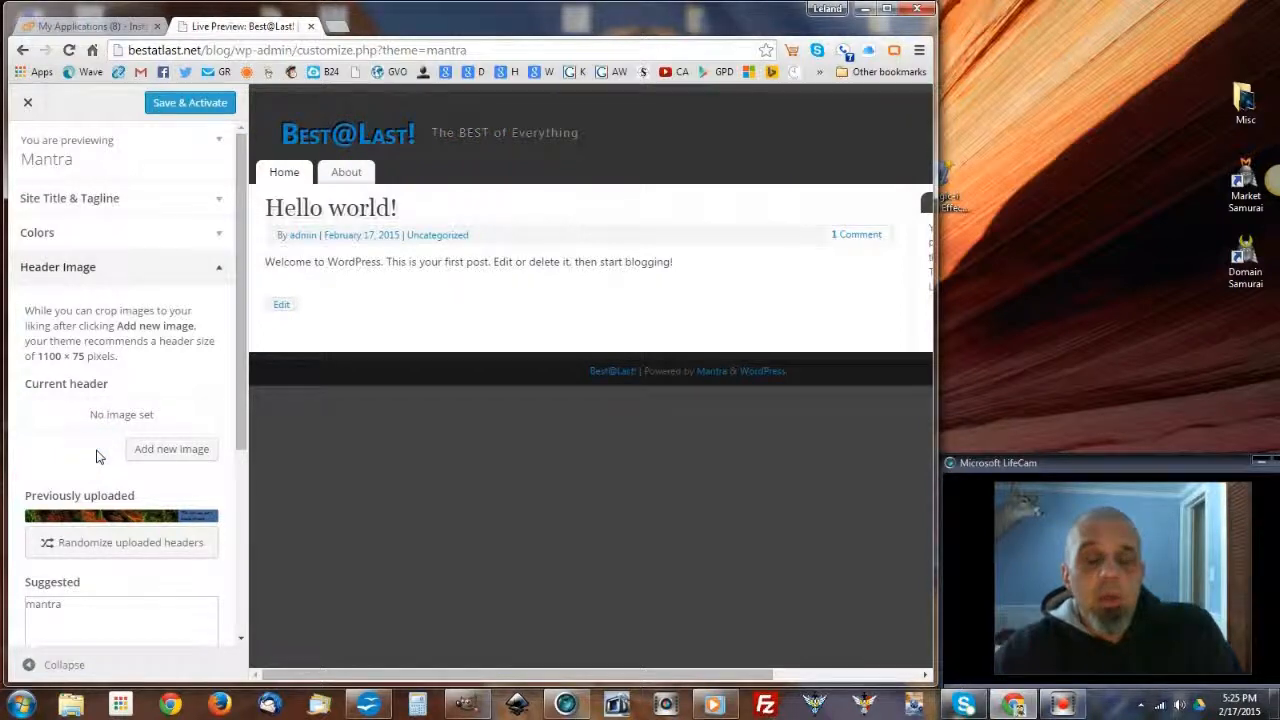
click(145, 450)
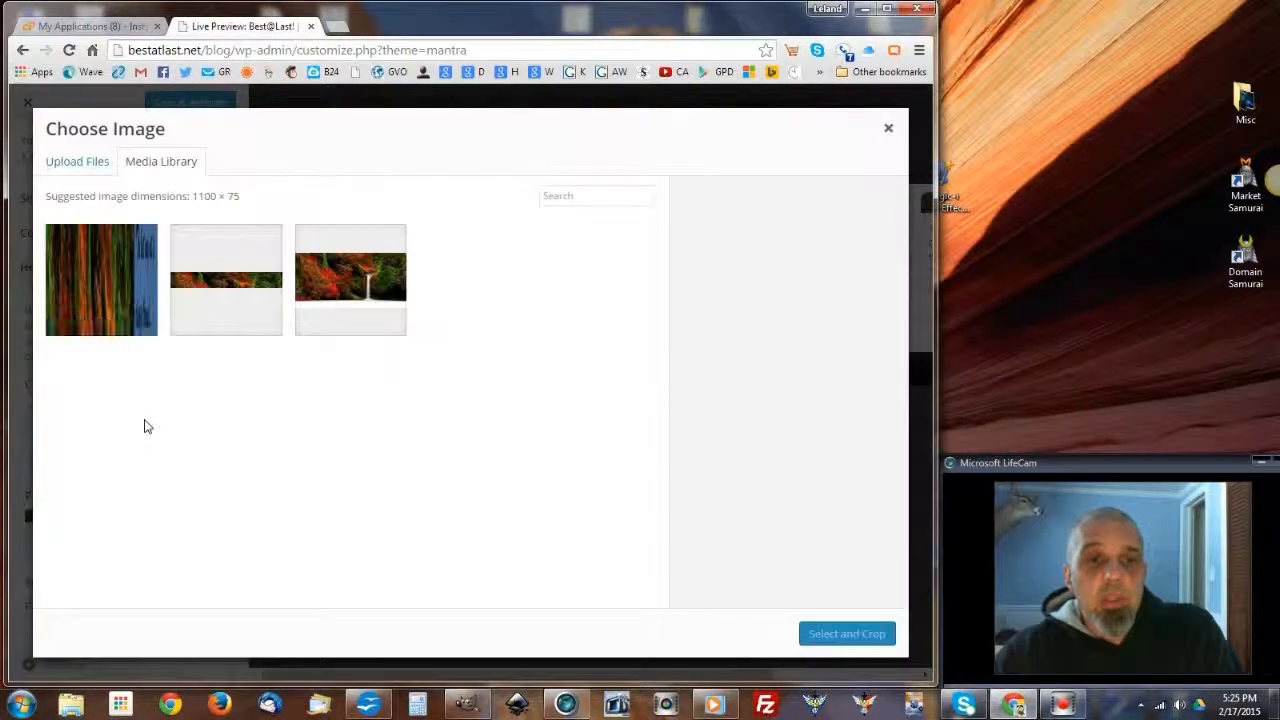
click(198, 283)
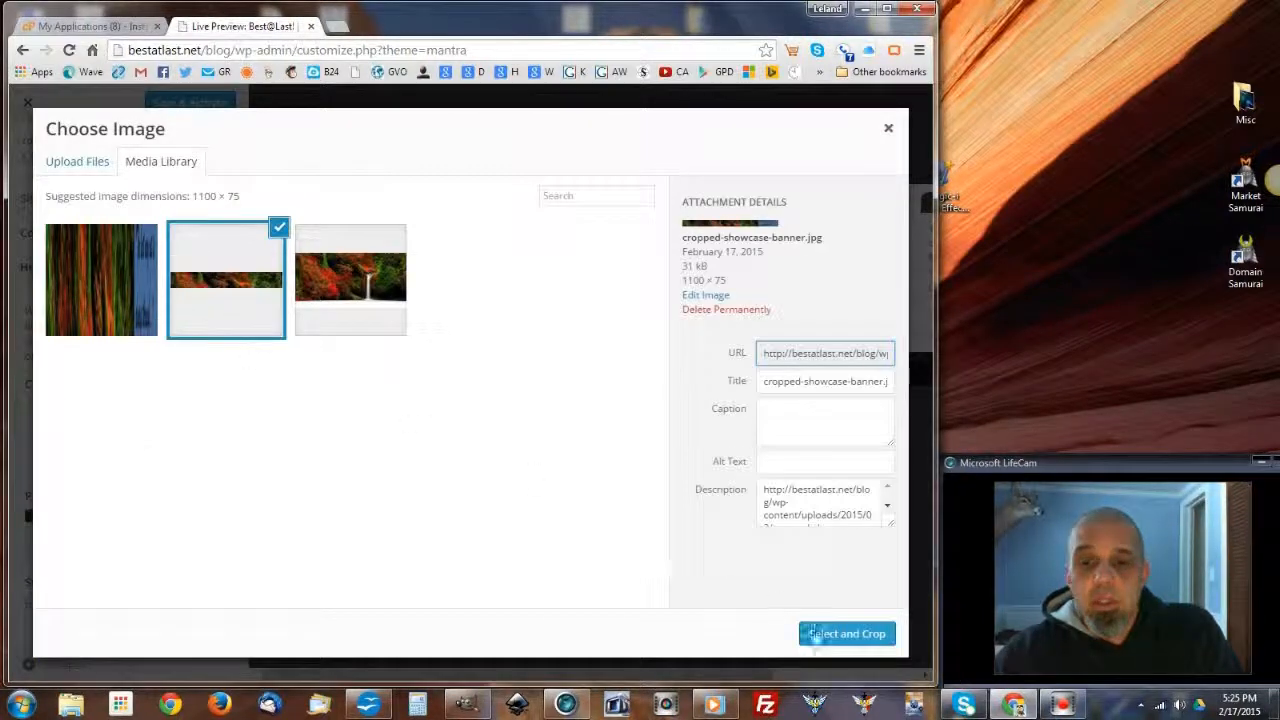
- Upload SS1.jpg from the Banners folder instead and crop it as the header image
click(78, 164)
click(479, 400)
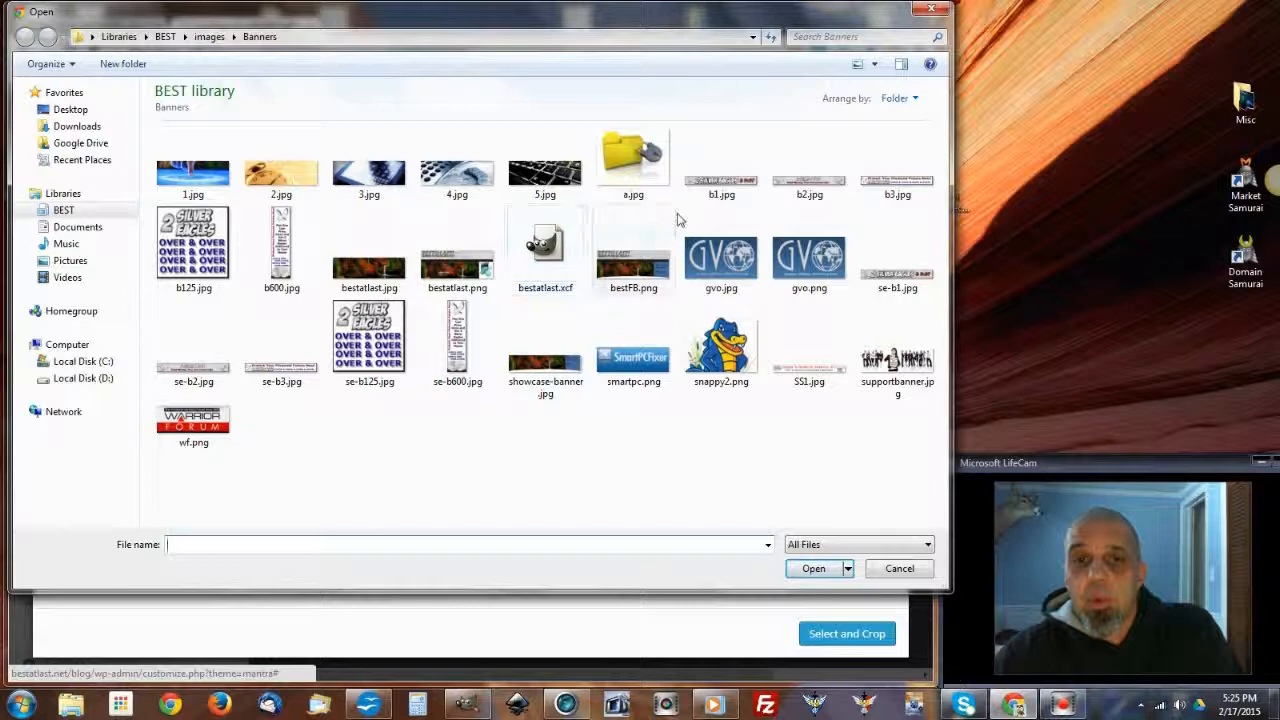
click(720, 175)
click(815, 372)
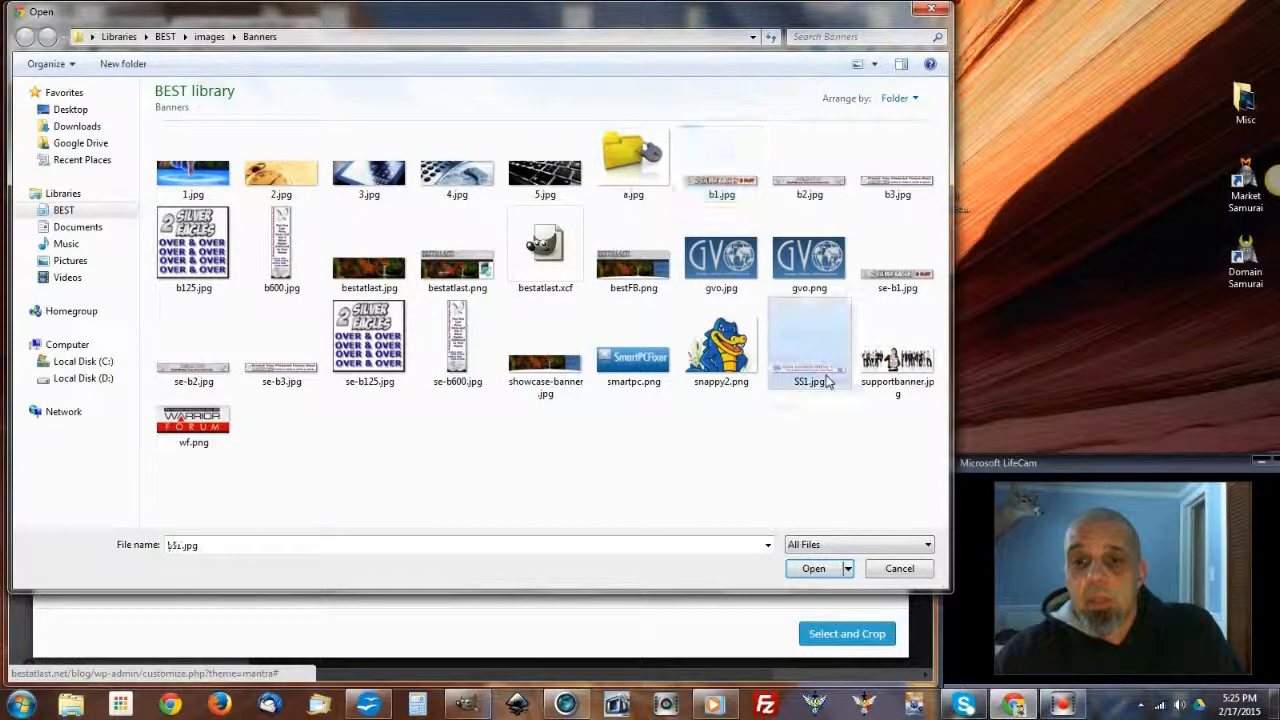
click(813, 568)
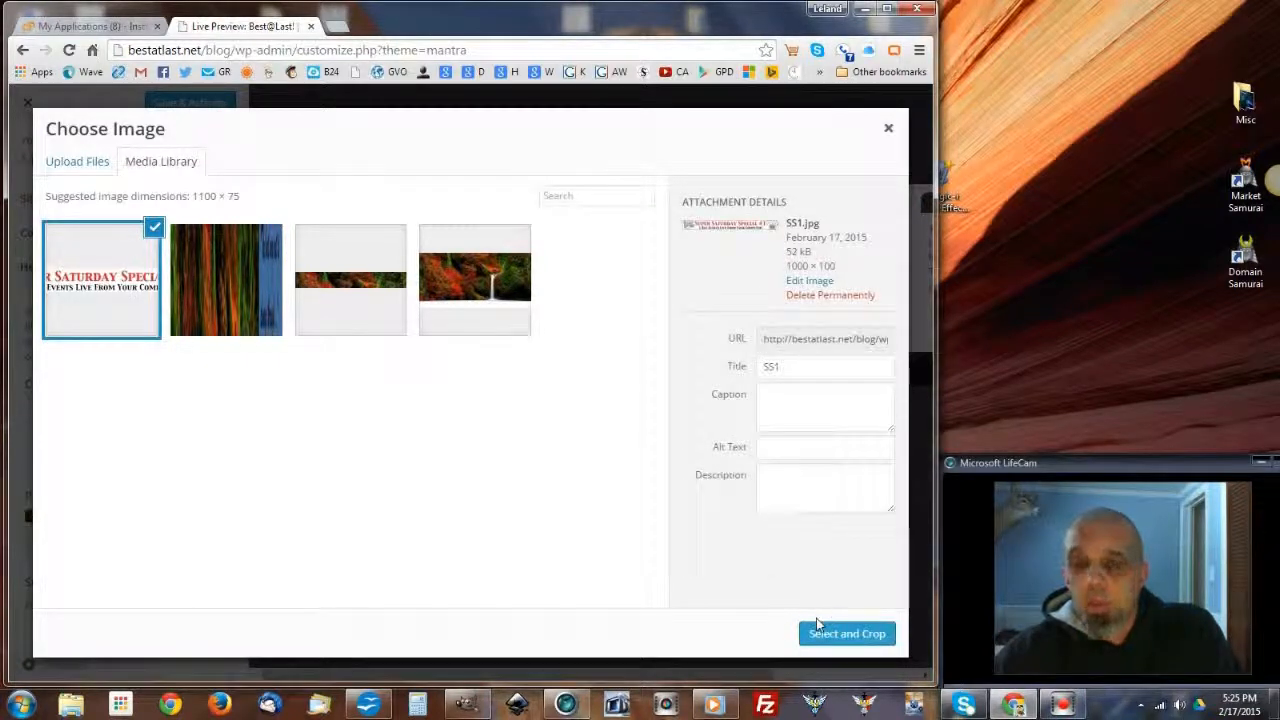
click(835, 642)
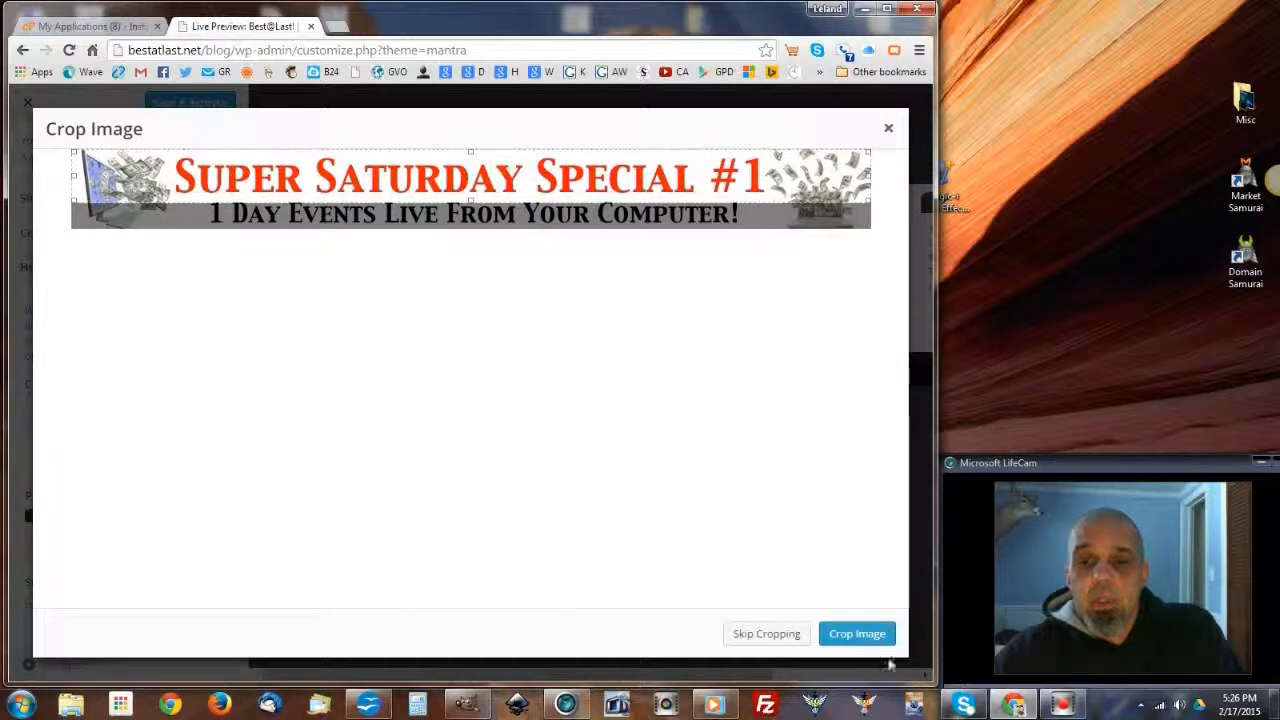
click(858, 638)
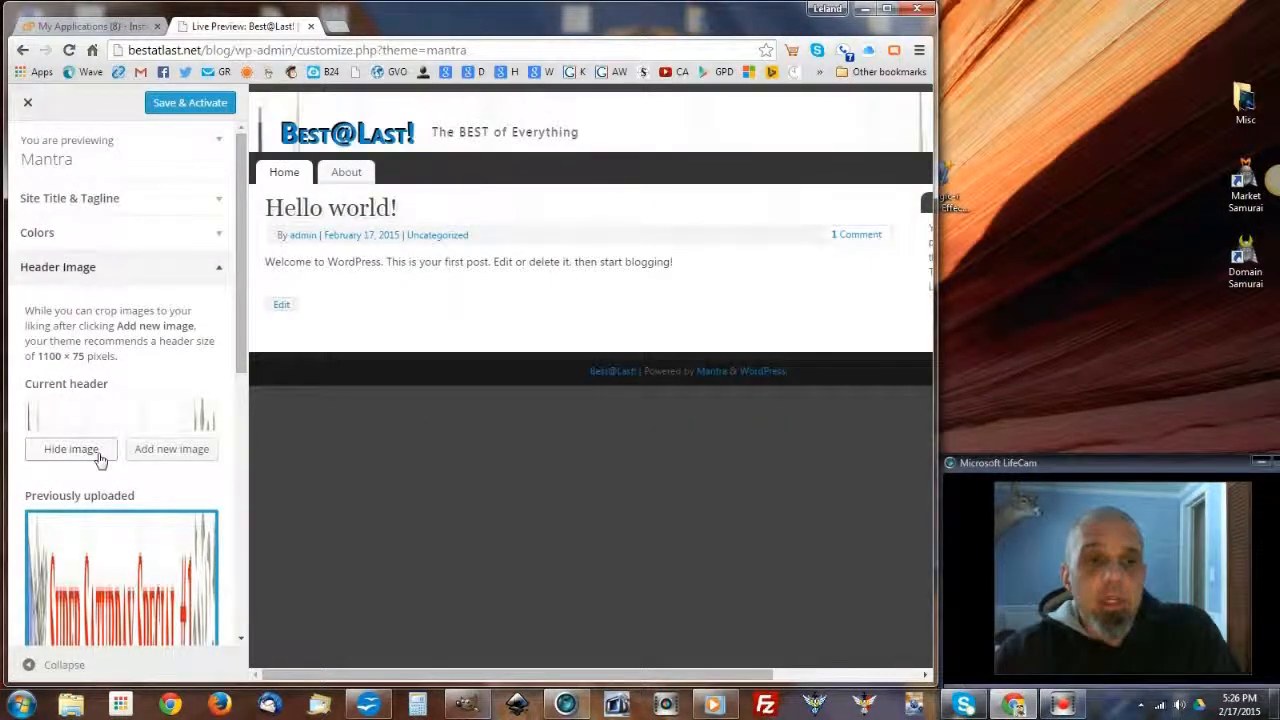
- Review the suggested header images, the background image settings and the list of widget areas for the Mantra theme
scroll(107, 445, down, 4)
scroll(100, 400, down, 2)
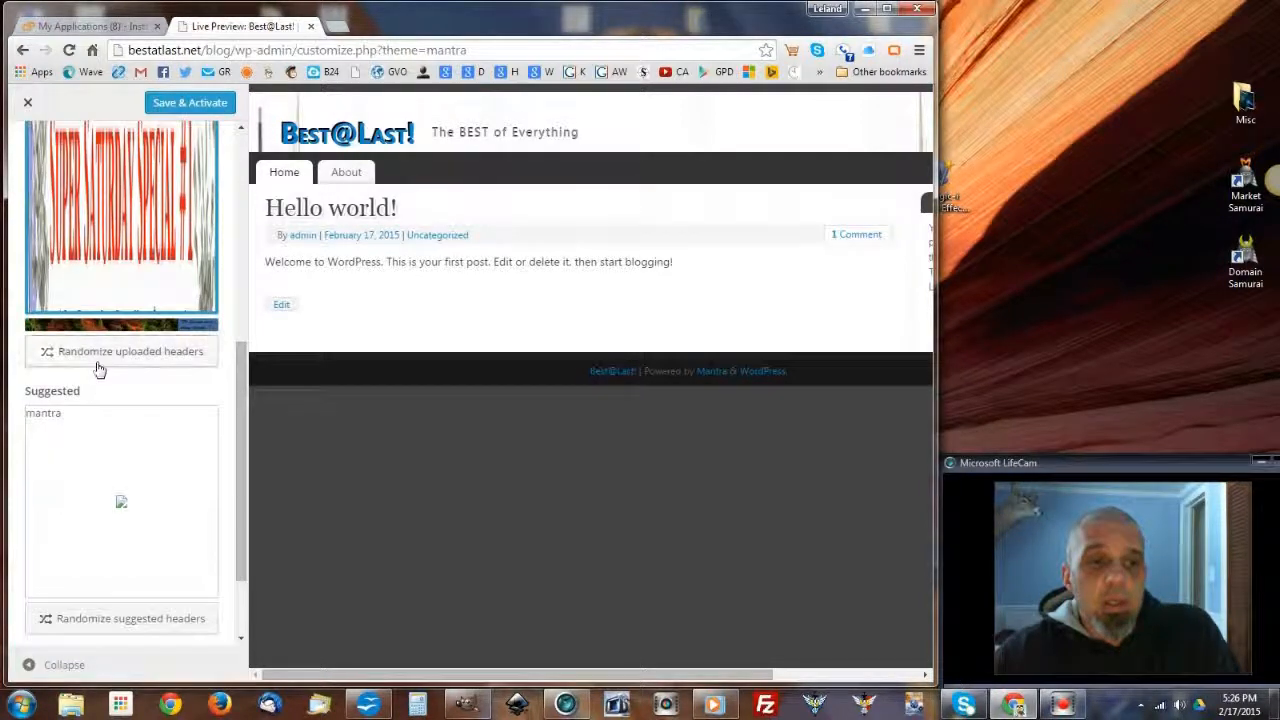
scroll(117, 432, down, 2)
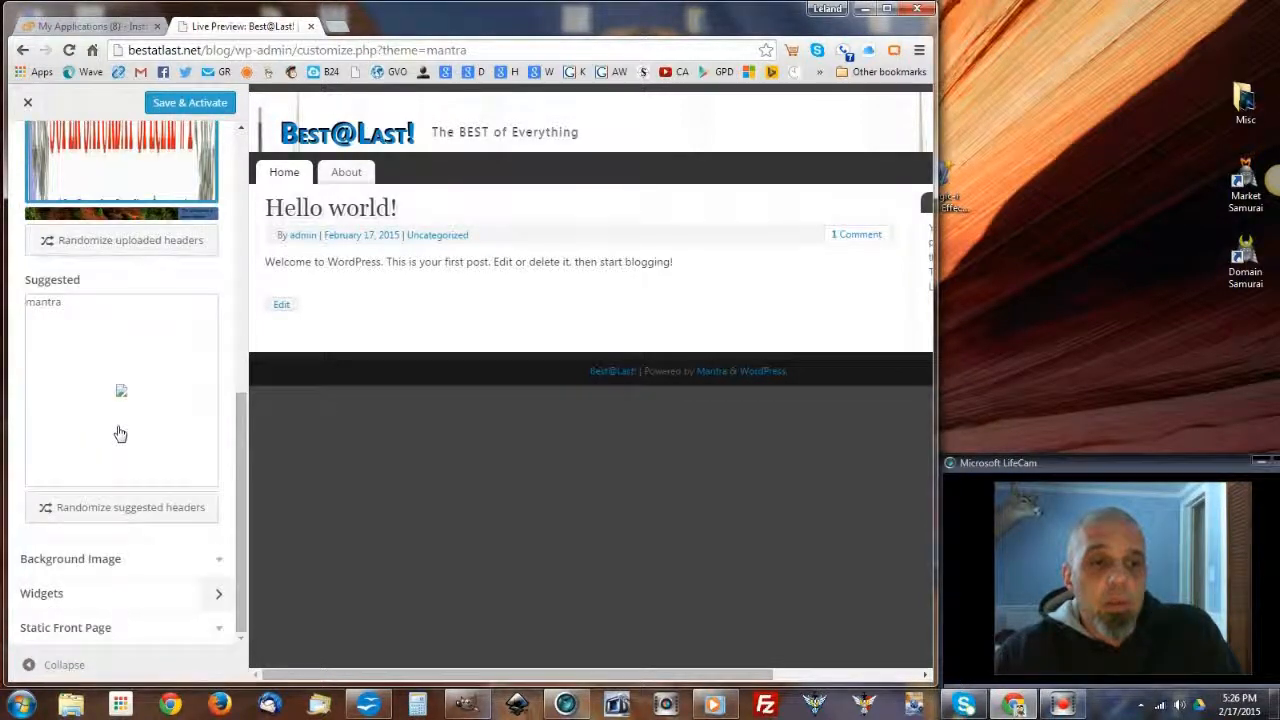
click(130, 563)
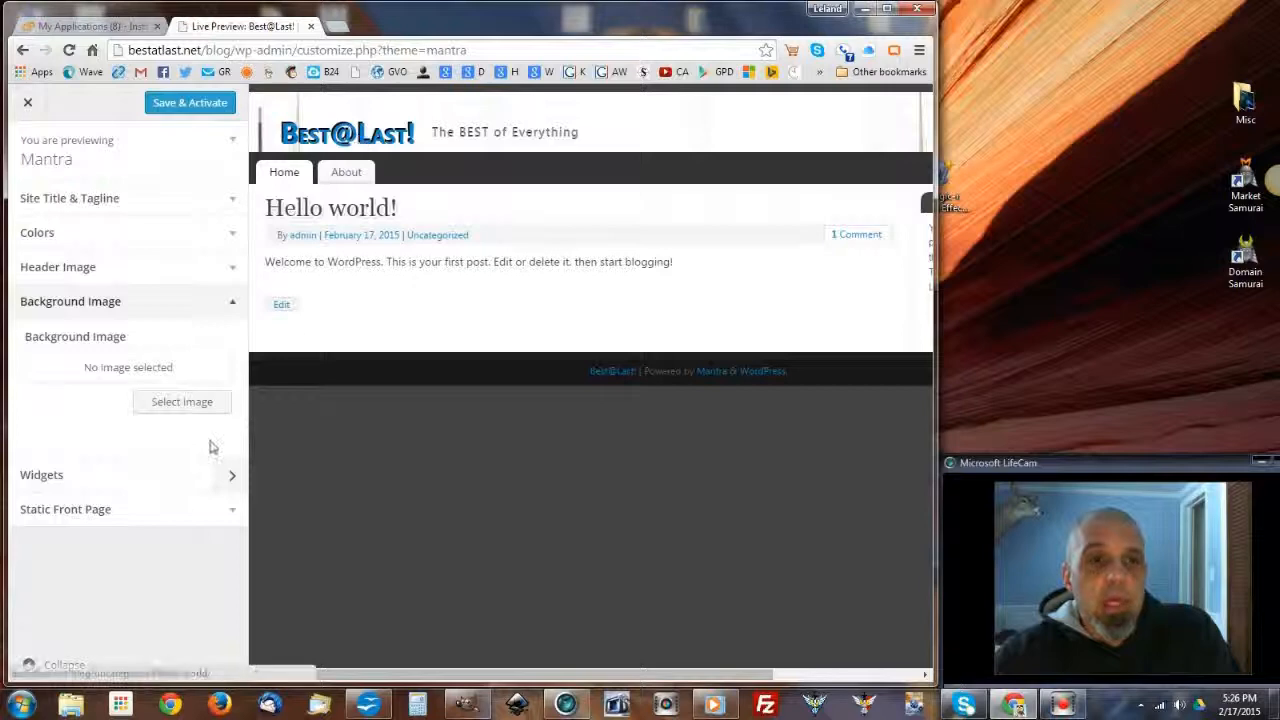
click(220, 475)
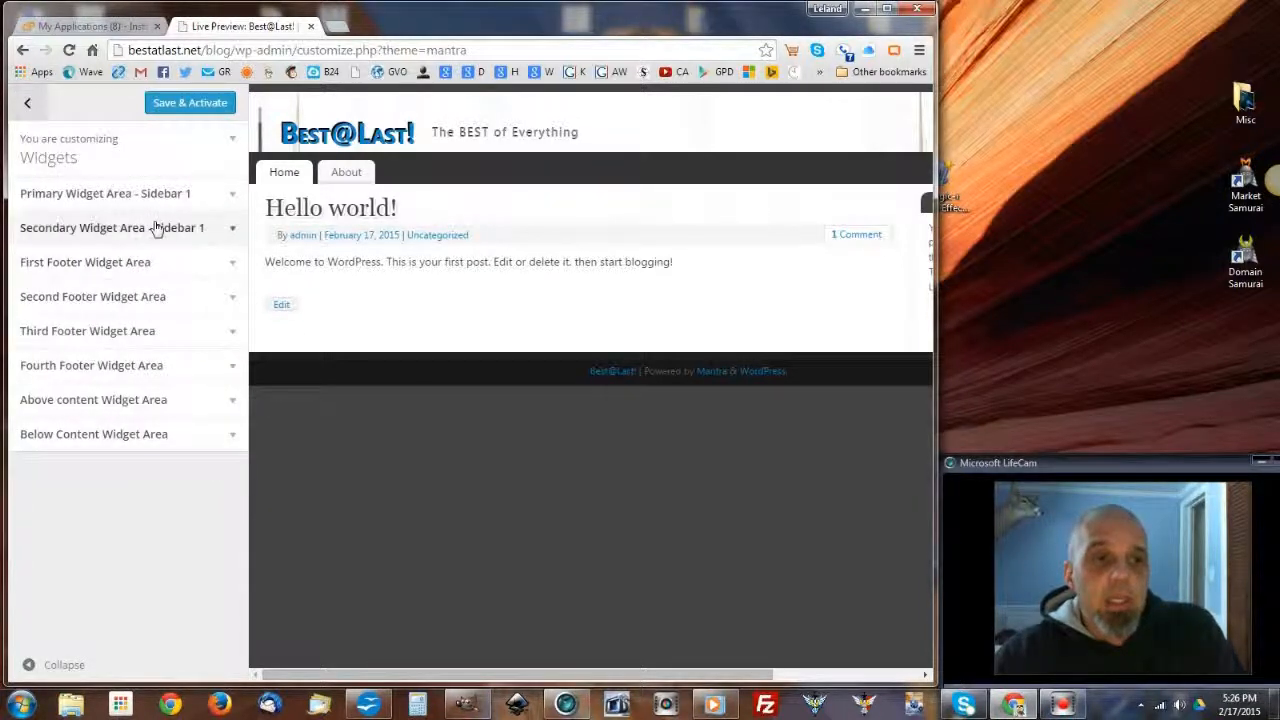
- Replace the Best Calendar widget in Primary Widget Area - Sidebar 1 with a new untitled Calendar widget placed above Recent Posts
click(170, 193)
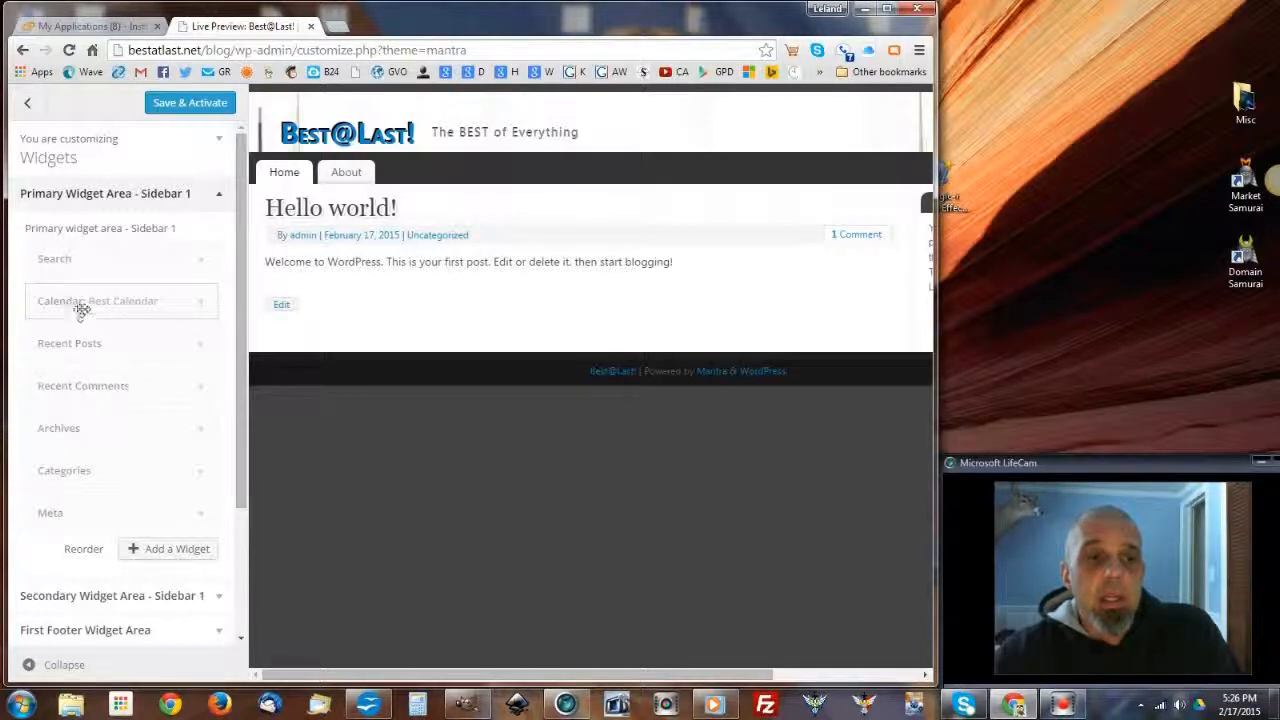
click(157, 549)
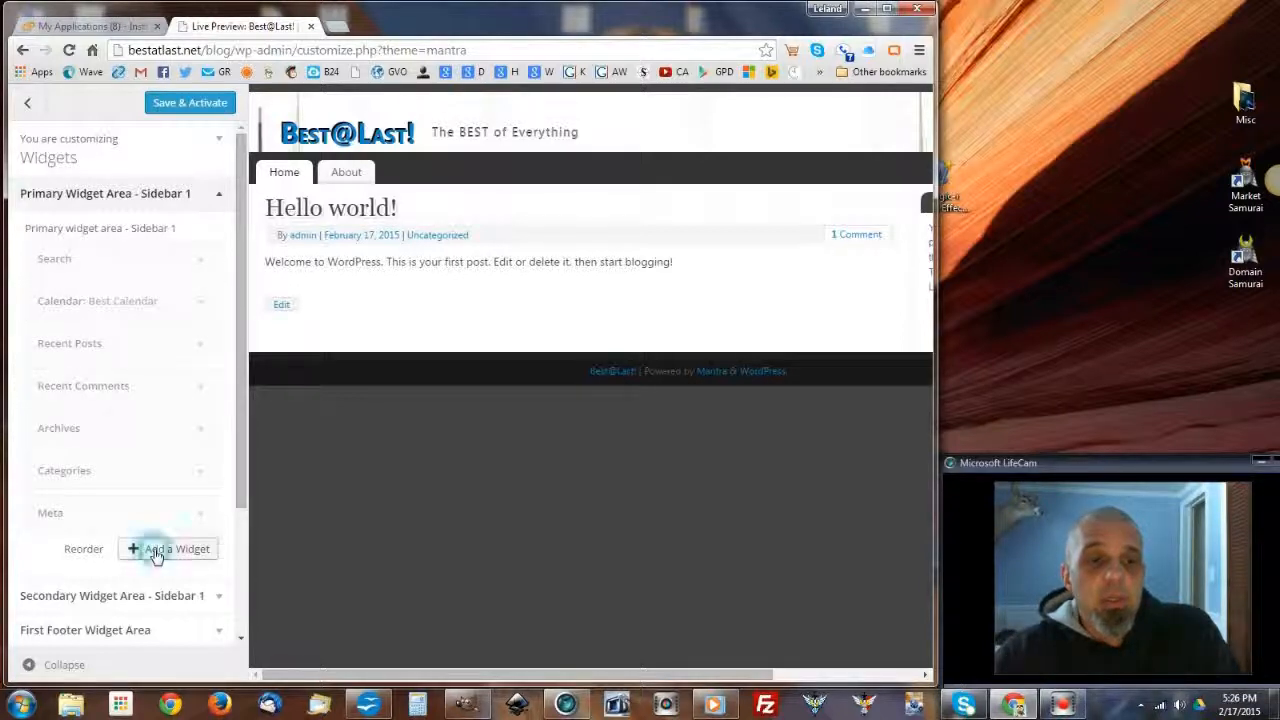
click(297, 224)
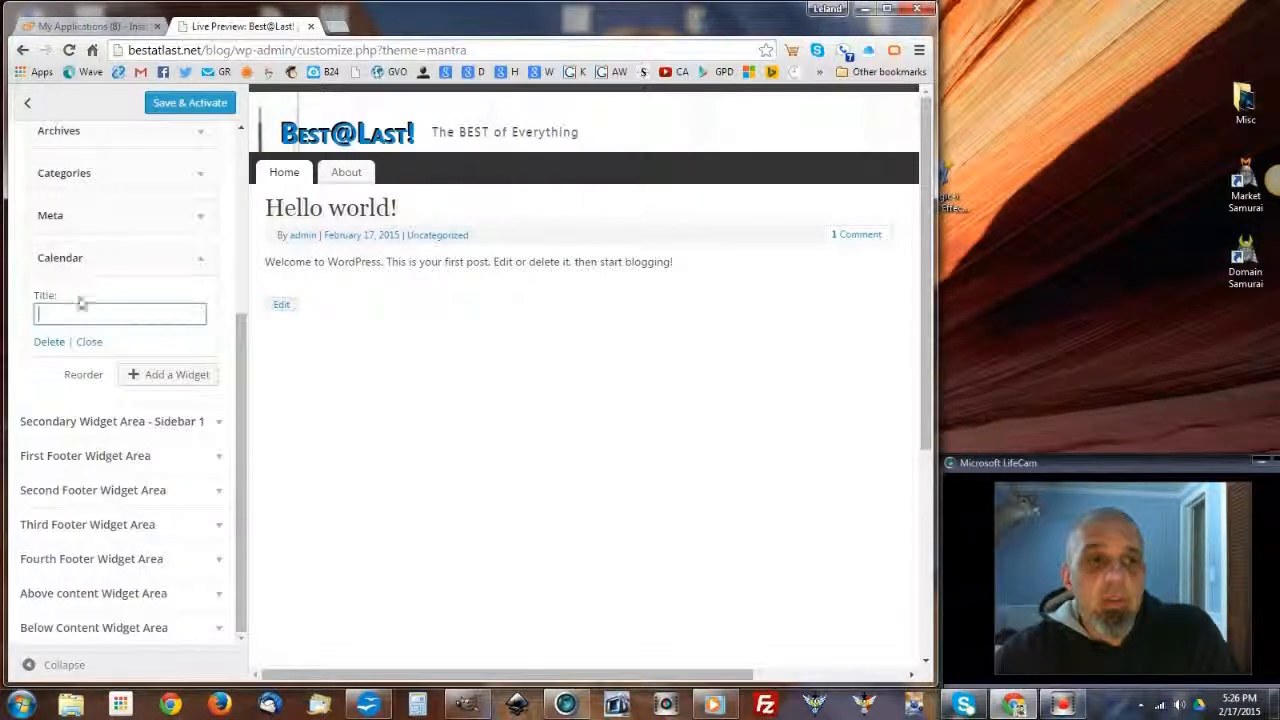
click(86, 342)
drag(86, 342, 114, 150)
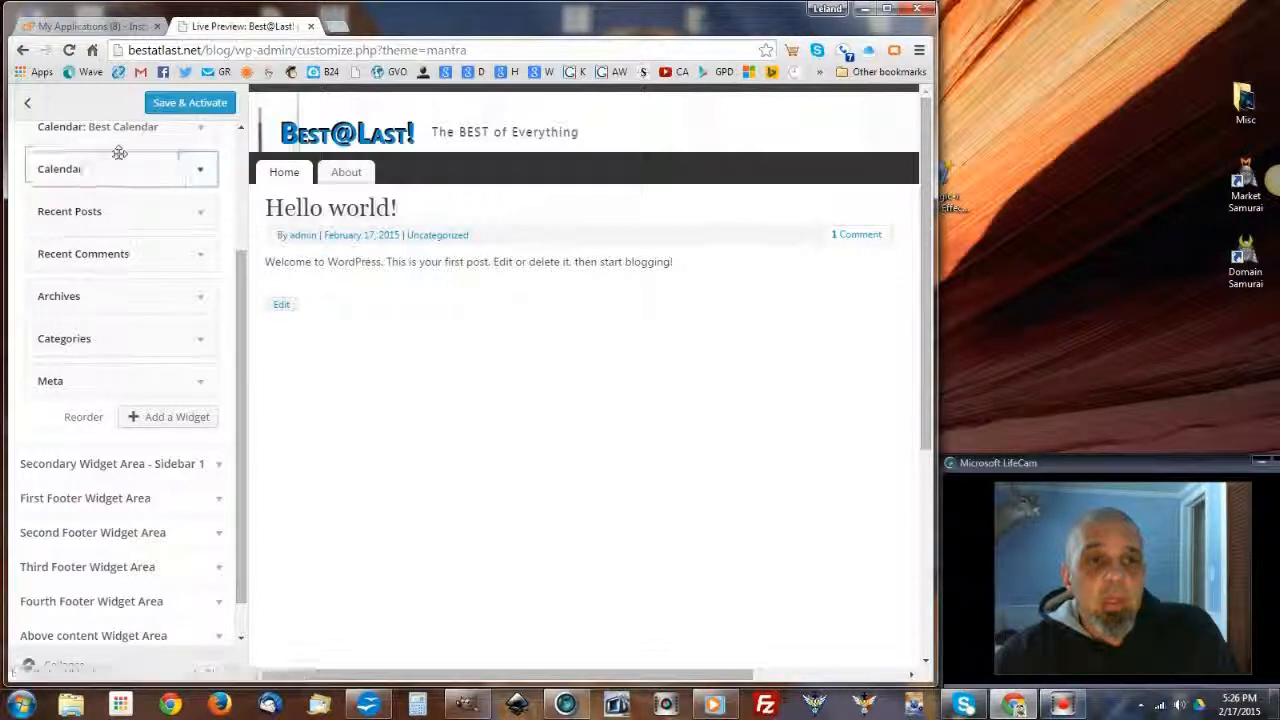
click(203, 140)
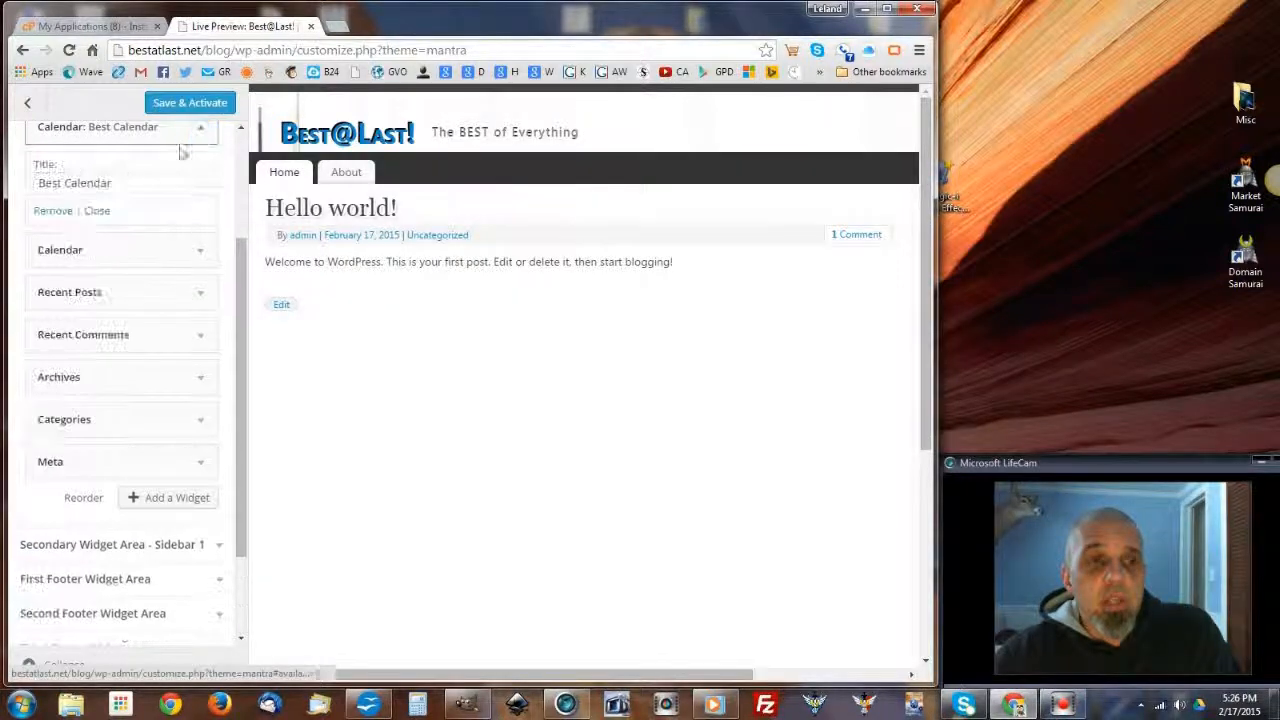
click(51, 213)
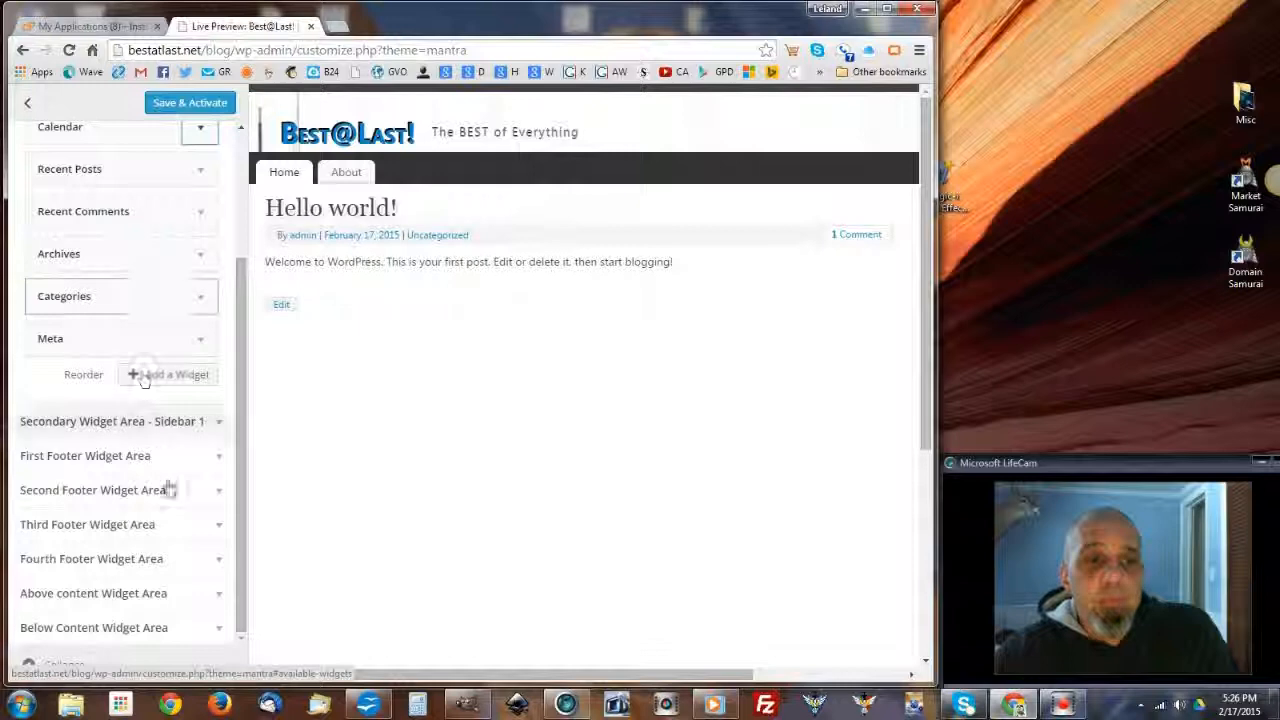
- Add a second Text widget to the First Footer Widget Area, leaving its title and content empty
click(223, 459)
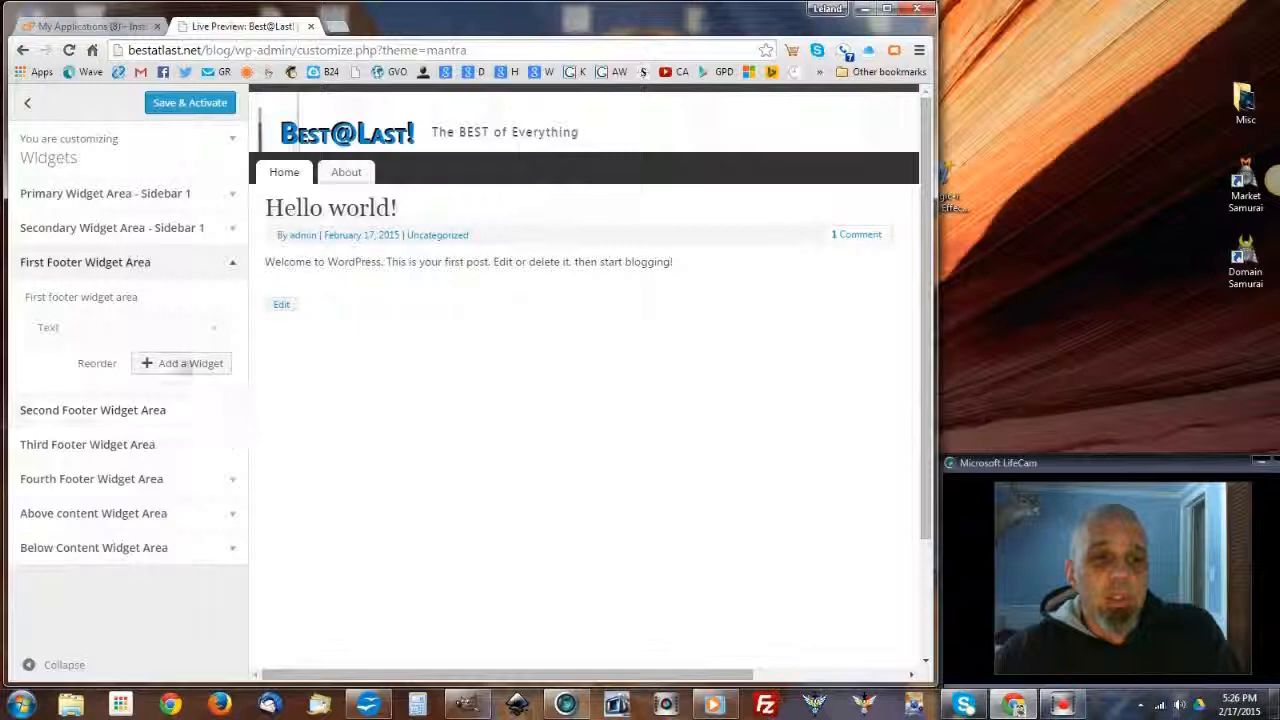
click(184, 365)
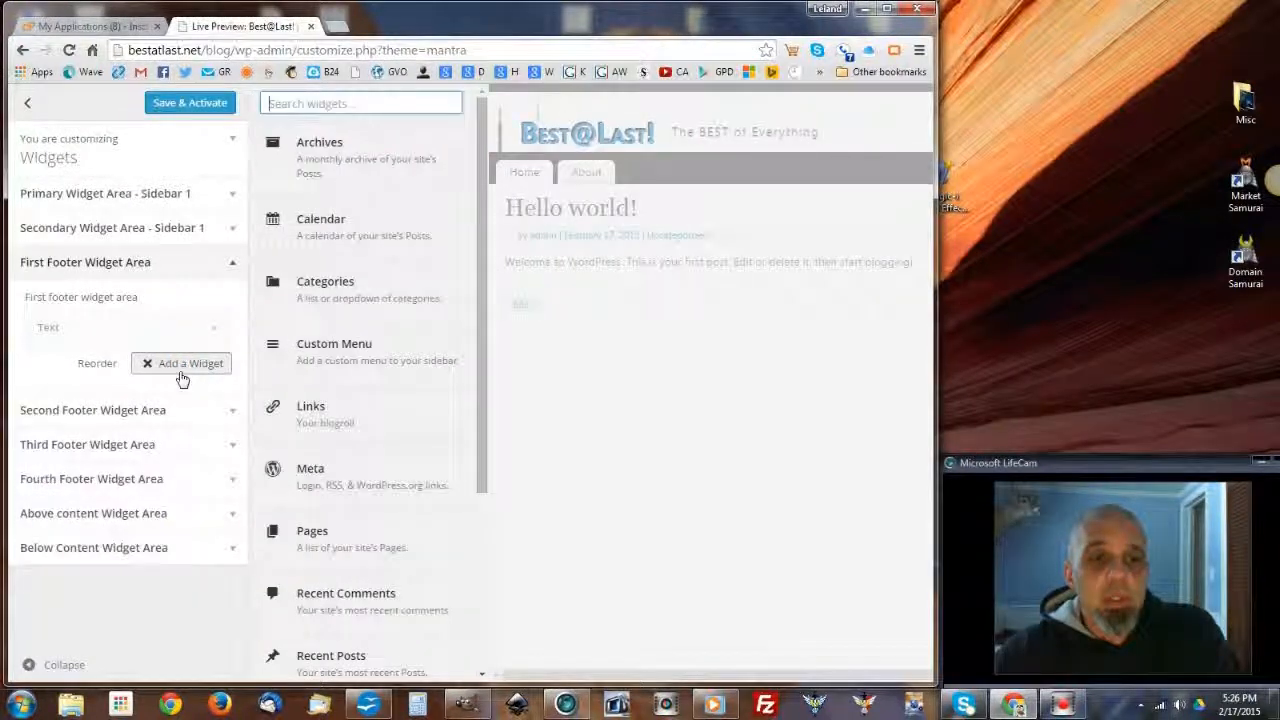
drag(480, 320, 446, 569)
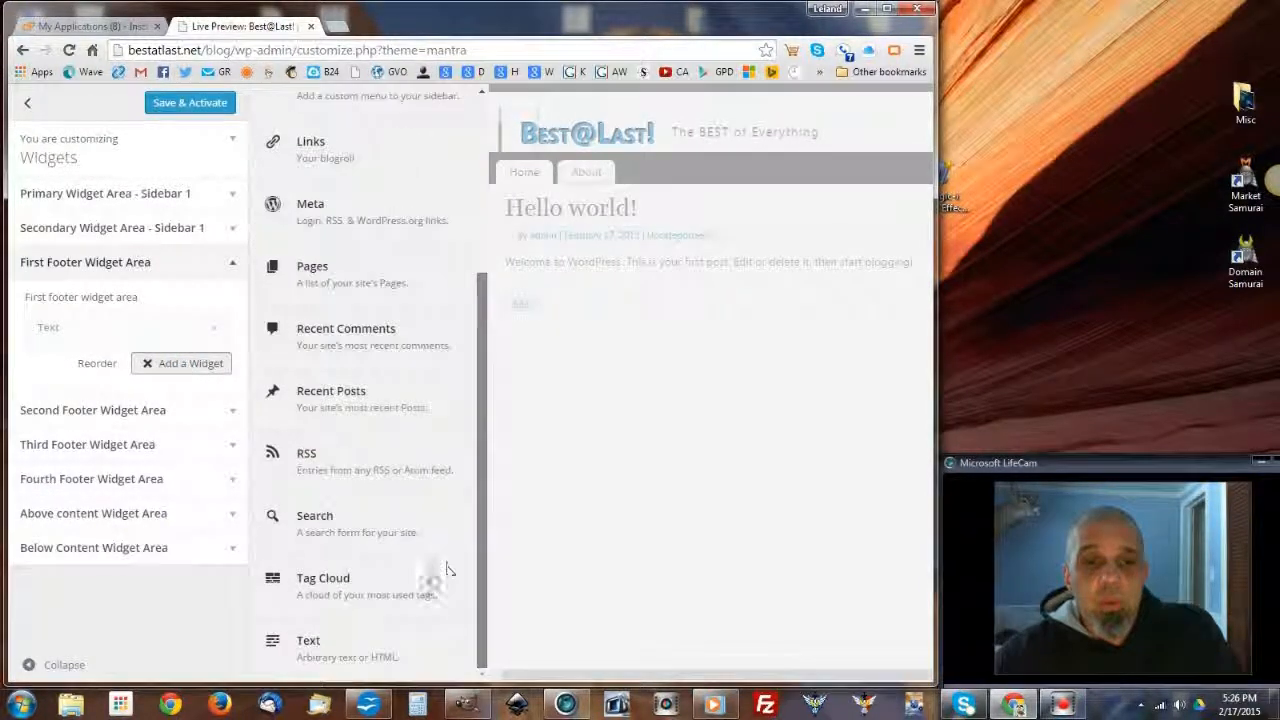
click(305, 645)
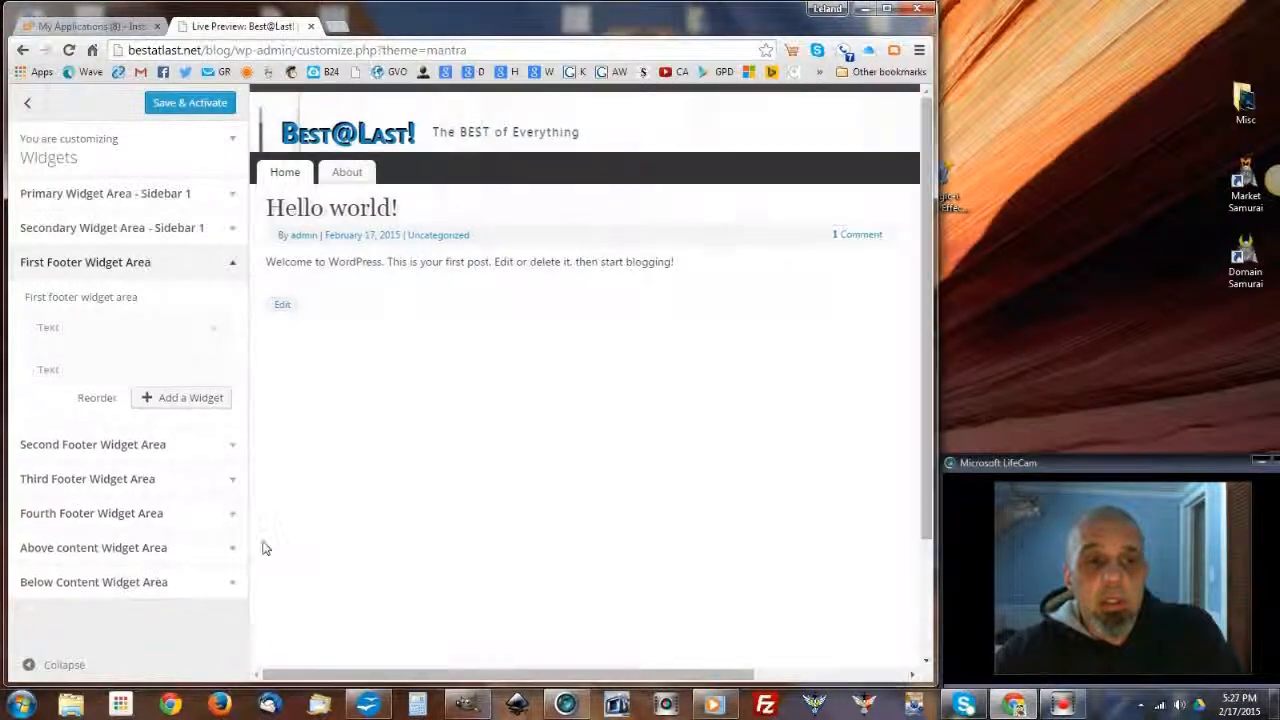
click(92, 258)
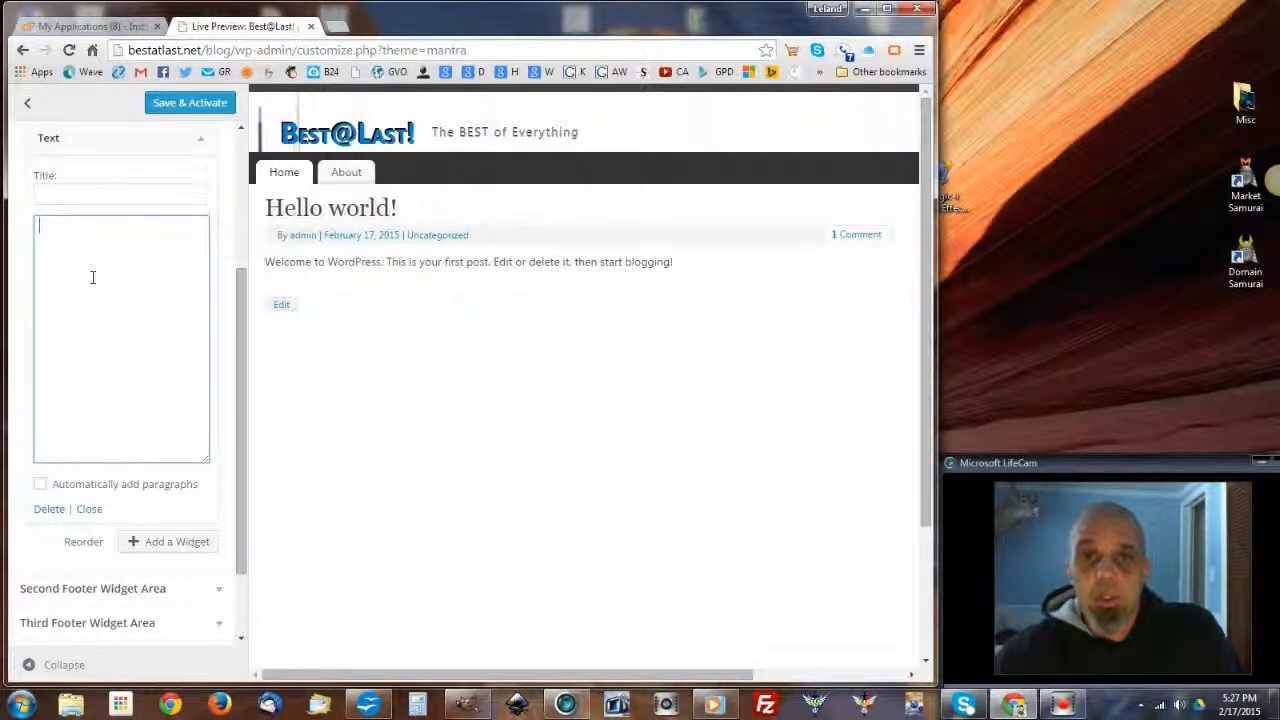
click(88, 508)
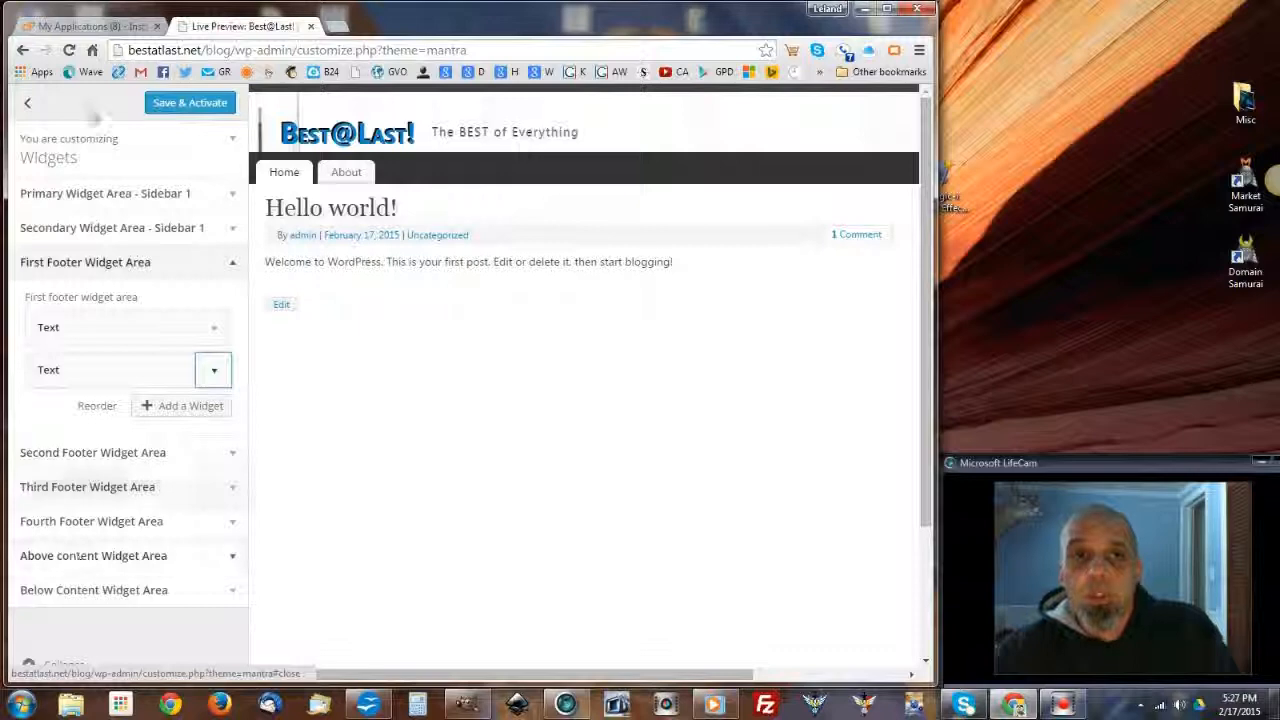
- Save and activate the customized Mantra theme, then view the live Best@Last! site and close it to return to Installatron
click(157, 104)
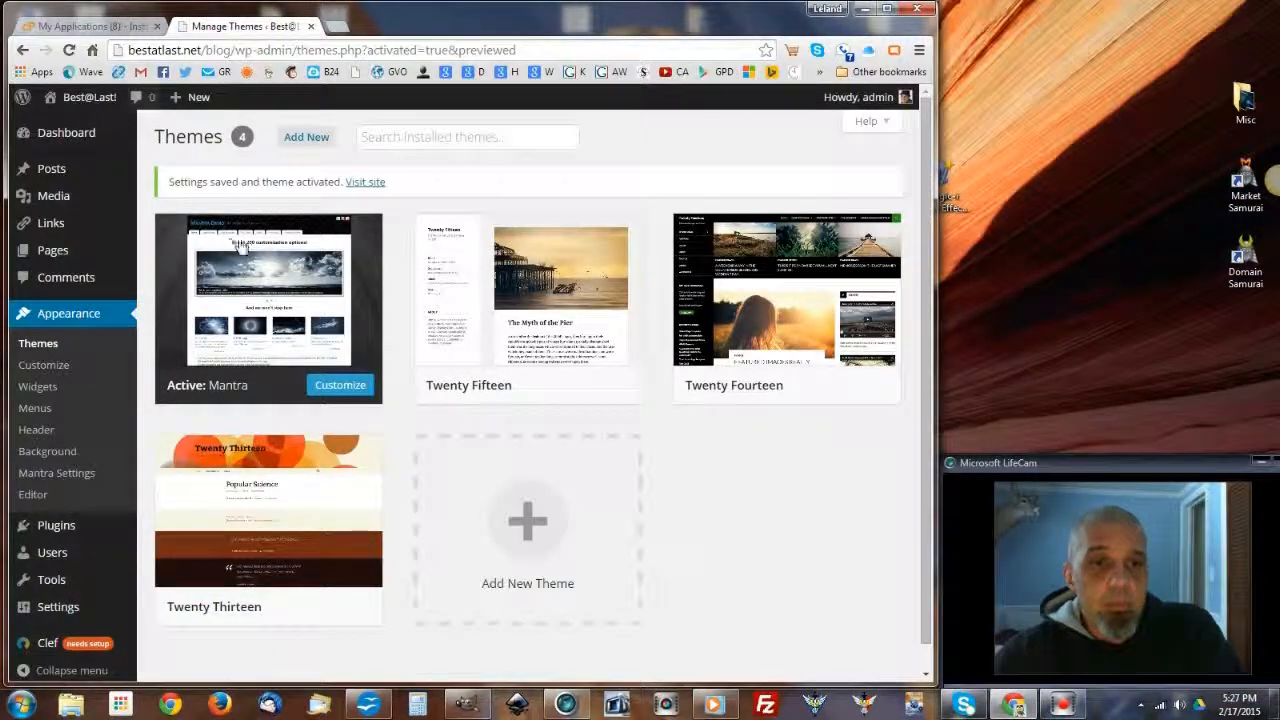
click(97, 97)
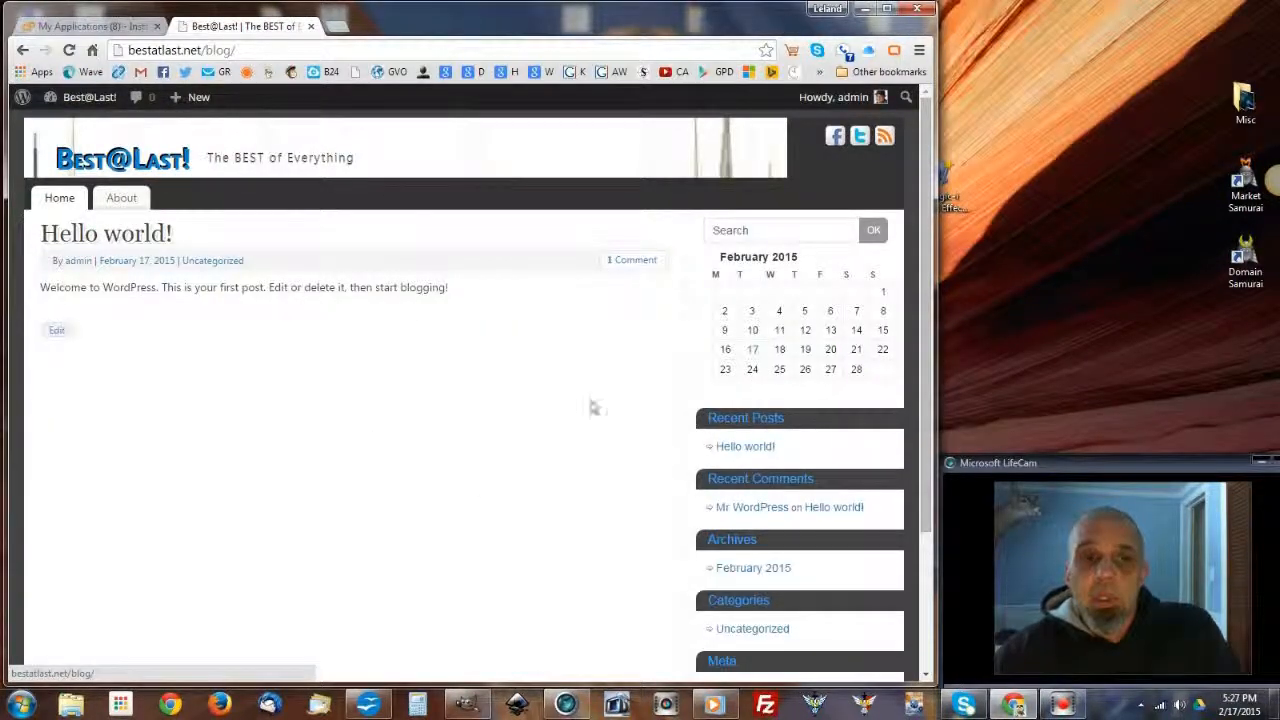
click(311, 26)
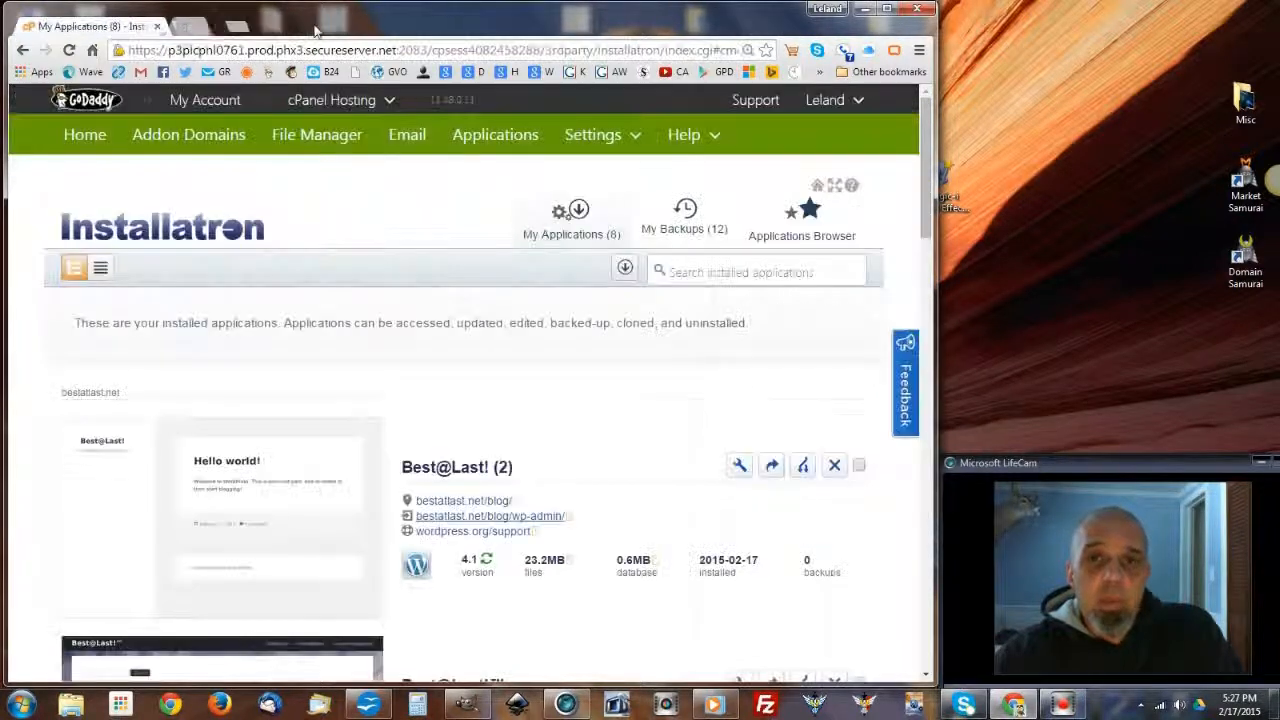